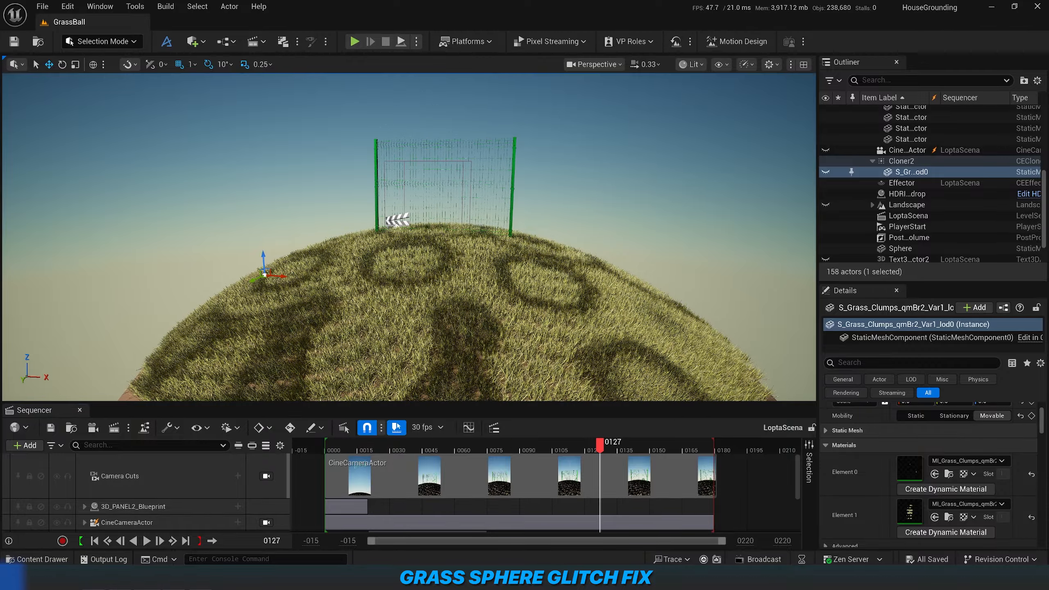
Examine the moving shadow patches on the grass sphere from several viewing angles and distances.
mouse_move(570, 314)
right_down()
mouse_move(574, 389)
mouse_move(573, 305)
mouse_move(569, 398)
mouse_move(574, 333)
right_up()
key(s)
key(e)
key(s)
key(w)
key(w)
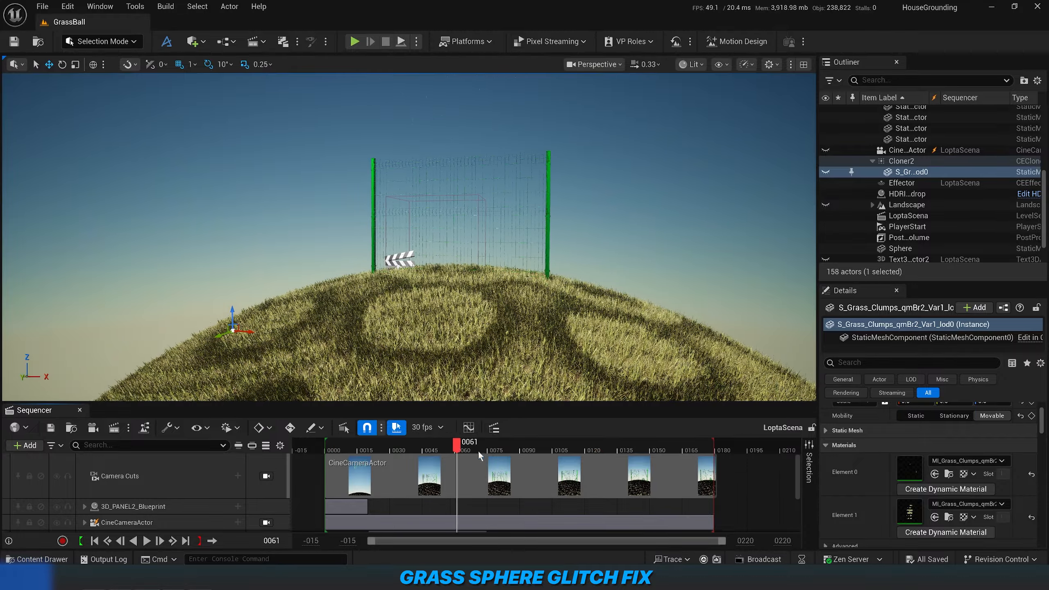
key(s)
right_drag(571, 340, 564, 372)
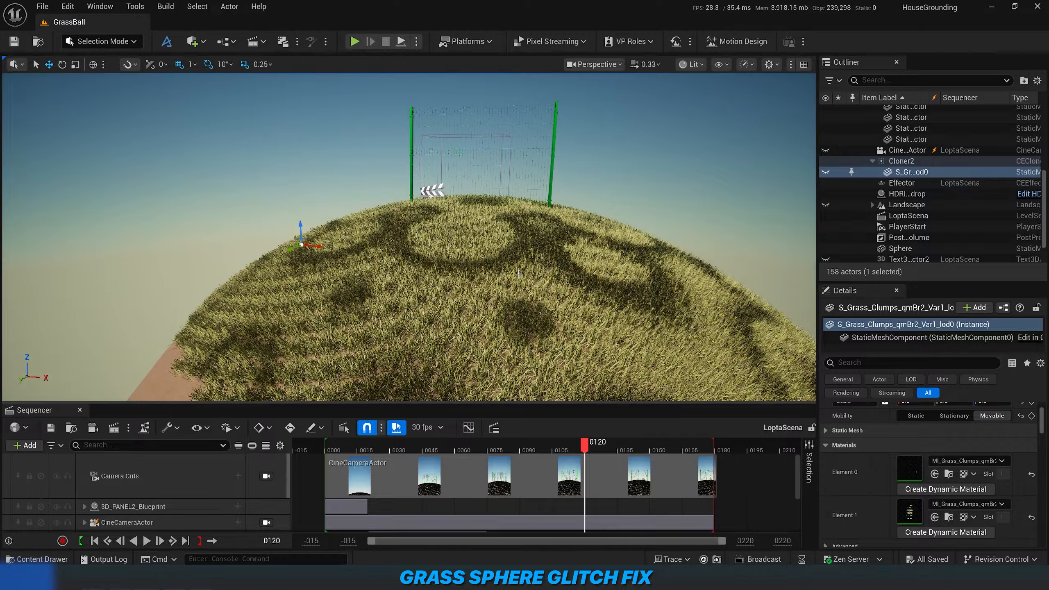
key(e)
mouse_move(567, 270)
right_down()
mouse_move(566, 302)
mouse_move(577, 303)
mouse_move(582, 263)
mouse_move(567, 271)
right_up()
key(w)
key(q)
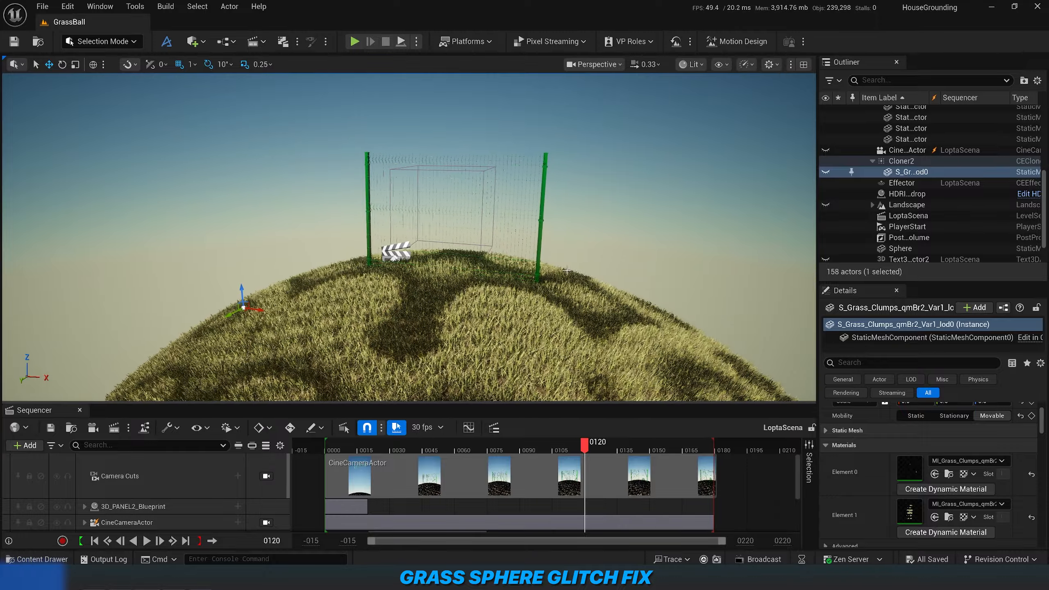
Hide the directional light and add a spot light to the scene as a test light source.
scroll(866, 164, up, 5)
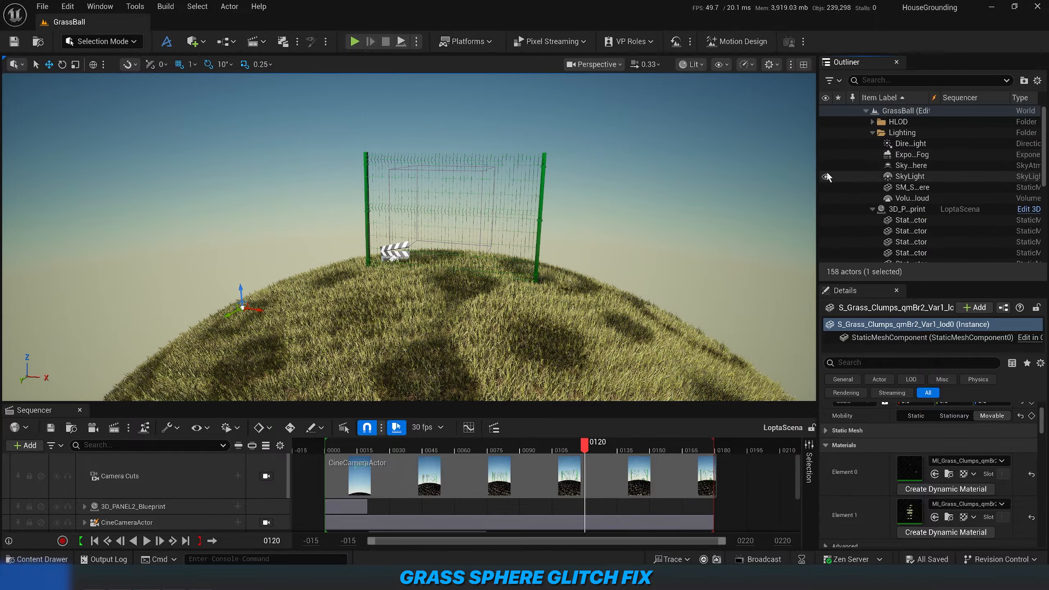
click(826, 144)
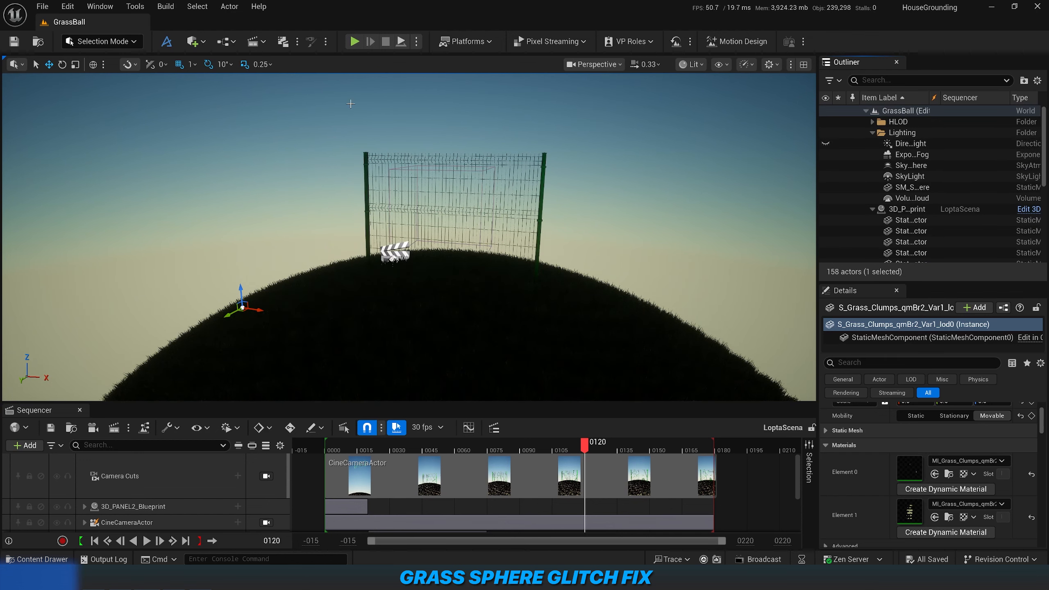
click(226, 41)
click(203, 45)
click(202, 44)
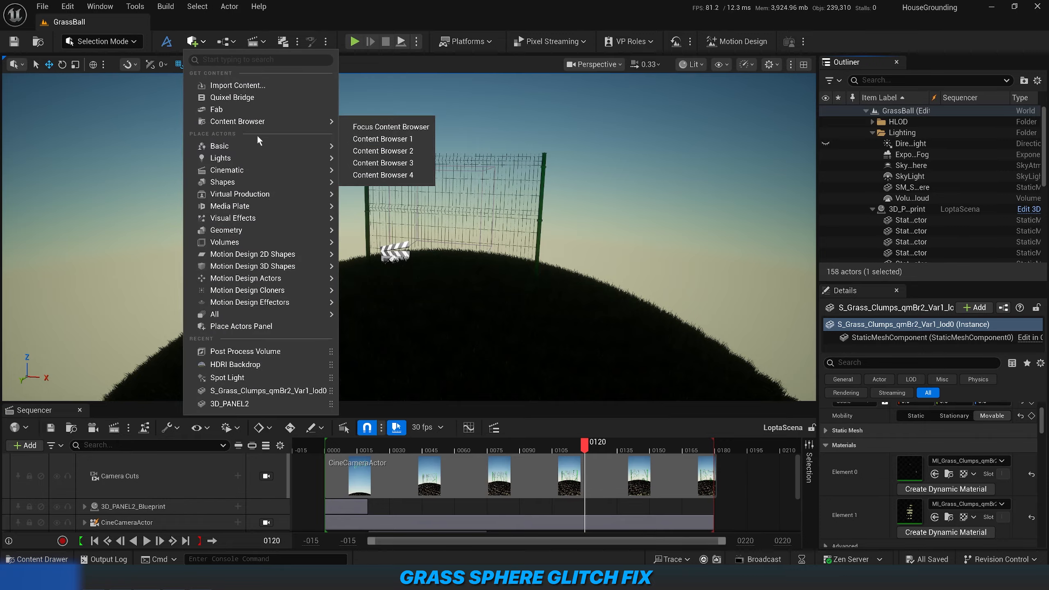
mouse_move(283, 161)
click(382, 190)
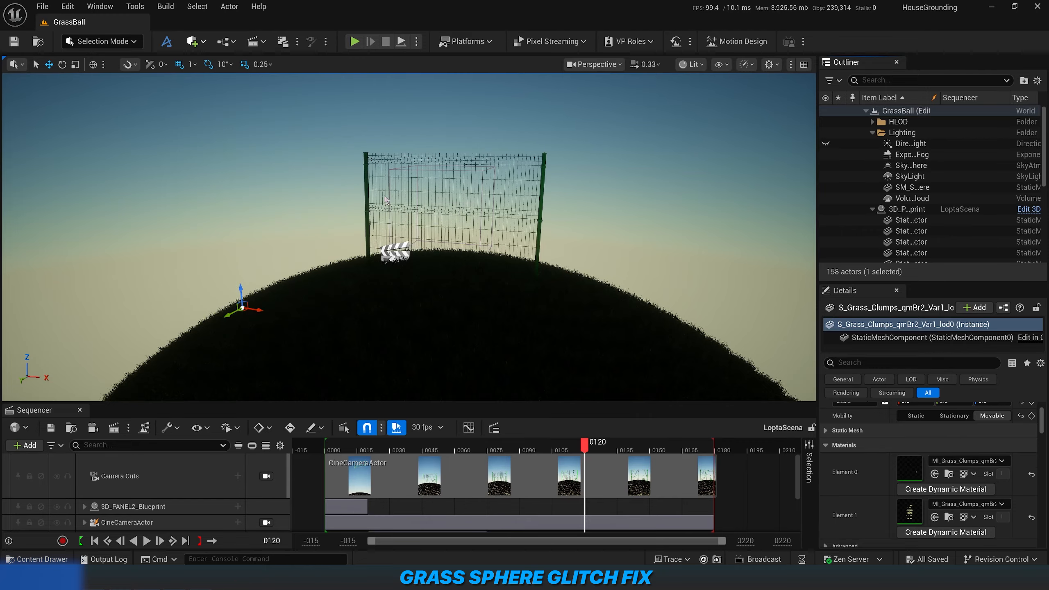
Move the spot light along the sphere so that its cone shines down on the grass in front of the fence.
drag(411, 230, 488, 85)
key(a)
right_drag(488, 85, 565, 81)
right_drag(411, 128, 411, 128)
key(s)
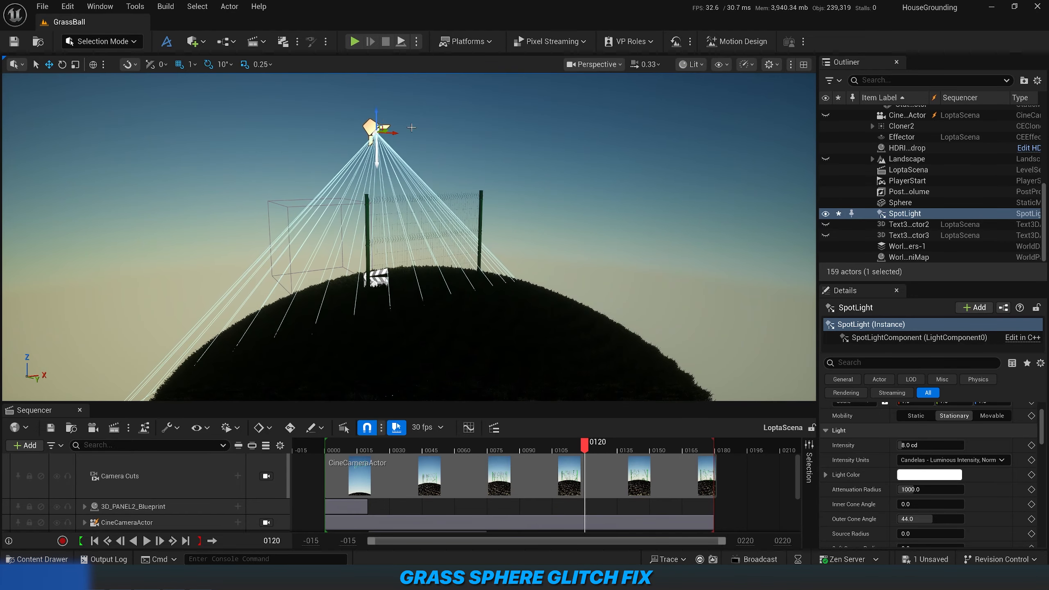
drag(384, 130, 567, 264)
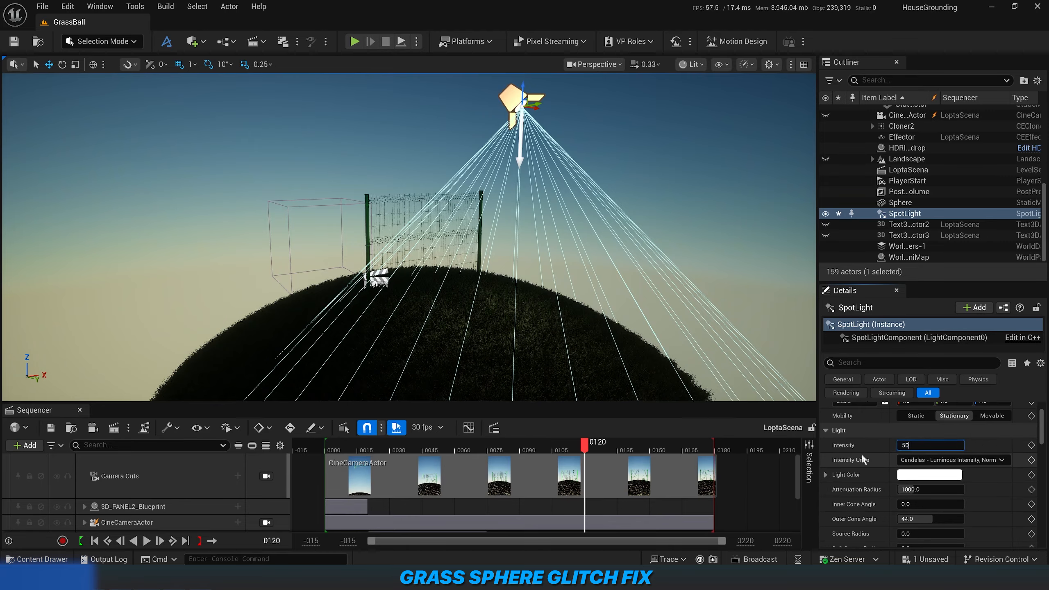
Raise the spot light's intensity first to 50 cd, followed by 150 cd, and inspect the lit grass.
key(Return)
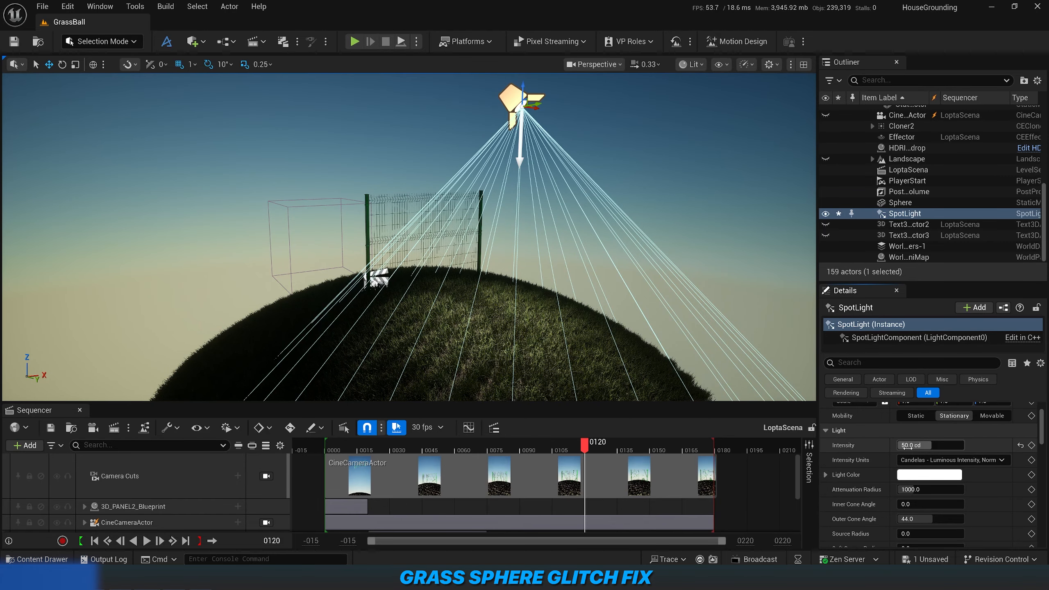
text(50)
key(Return)
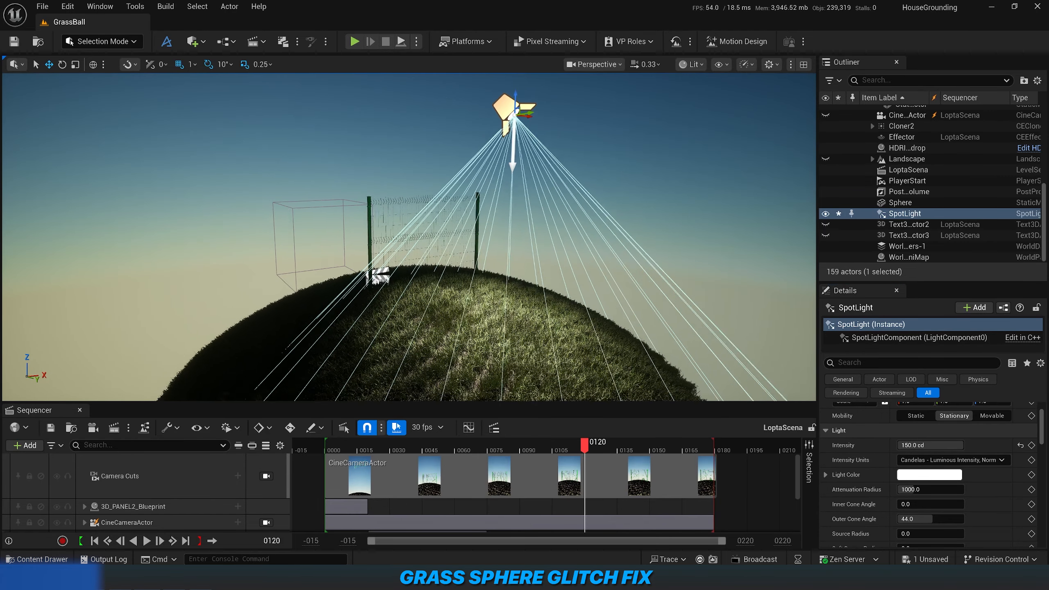
key(s)
drag(483, 136, 483, 79)
key(w)
right_drag(483, 79, 436, 103)
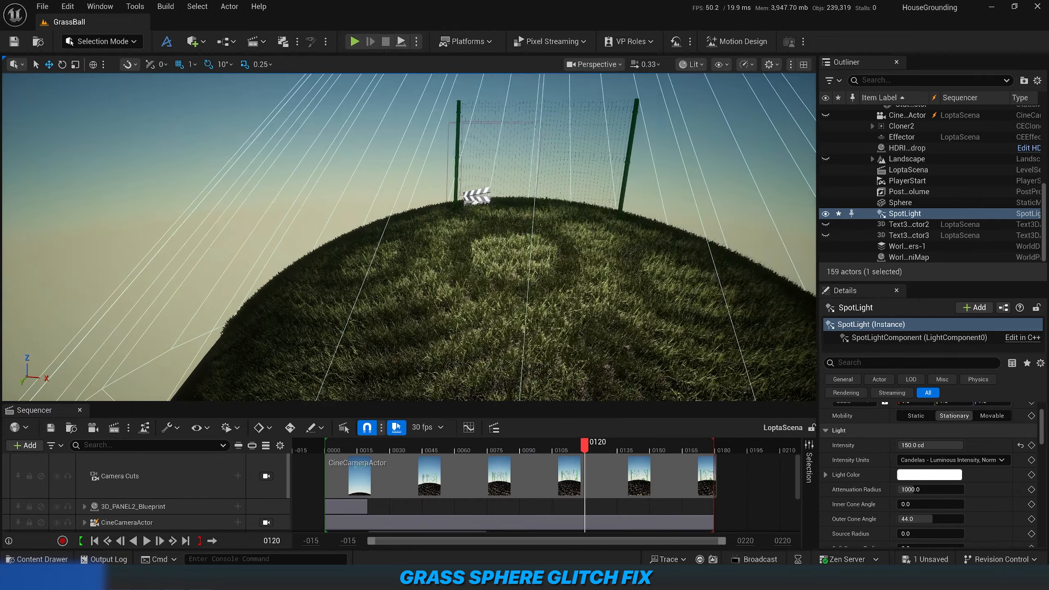
Set the spot light's intensity to 300 cd and check the grass for shadow patches.
click(909, 445)
text(300)
key(Return)
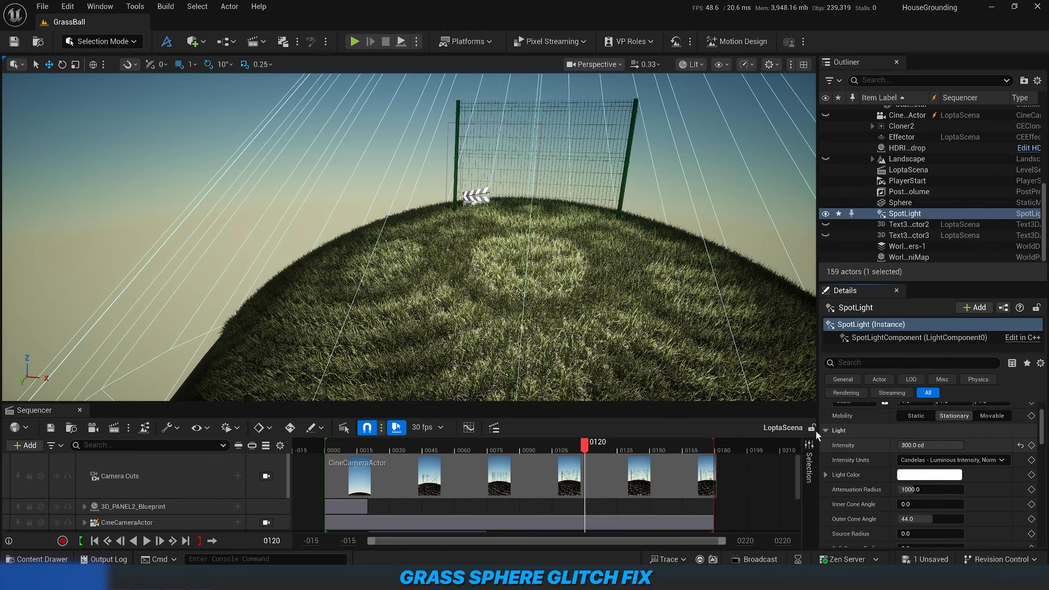
key(s)
right_drag(509, 280, 534, 270)
key(w)
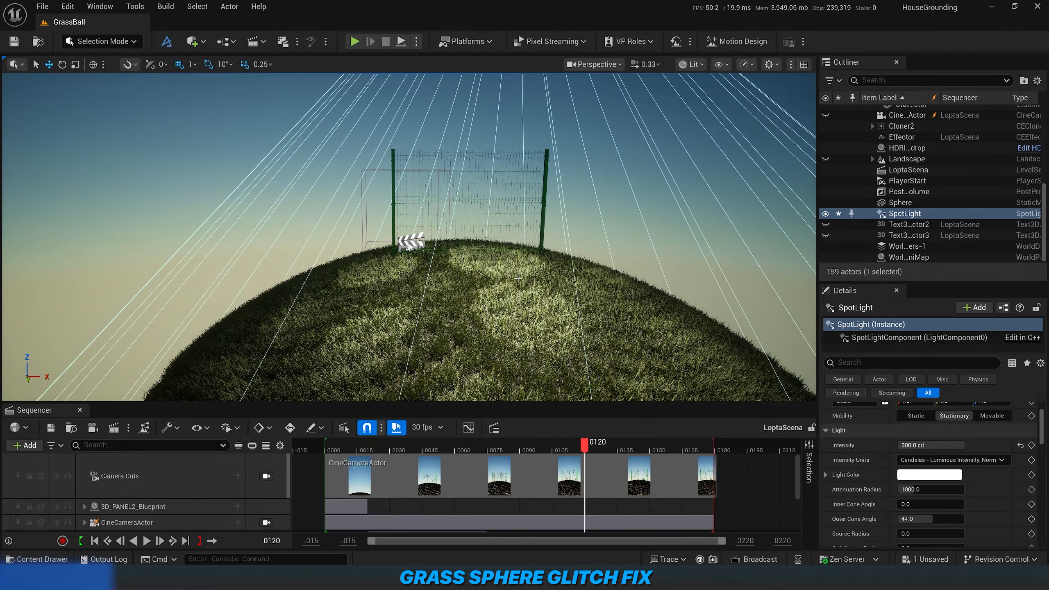
Delete the test spot light and make the directional light visible again.
key(Delete)
scroll(862, 182, up, 10)
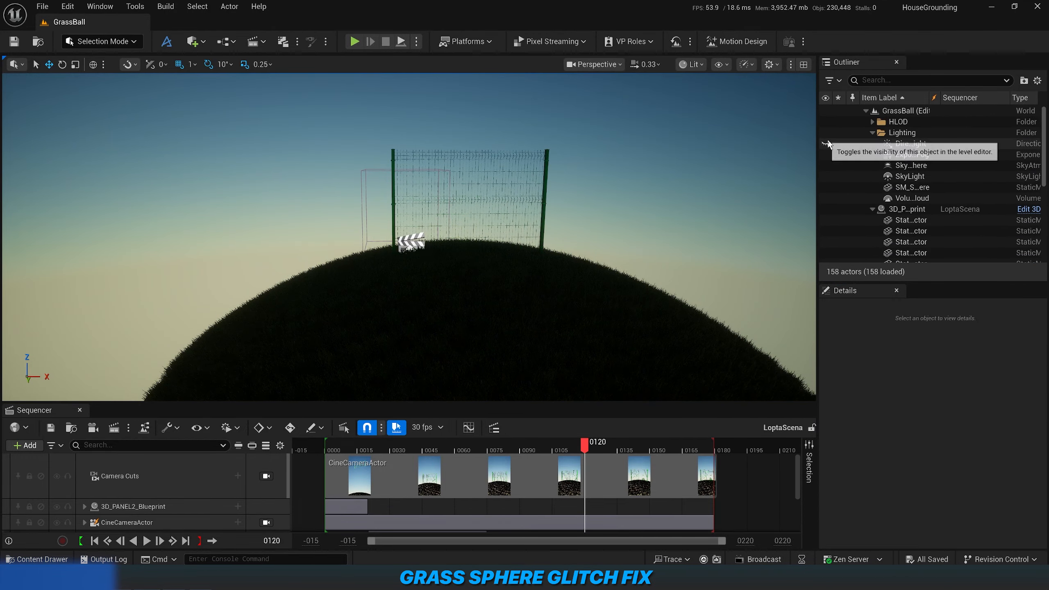
click(825, 143)
right_drag(500, 227, 458, 222)
key(d)
key(s)
key(d)
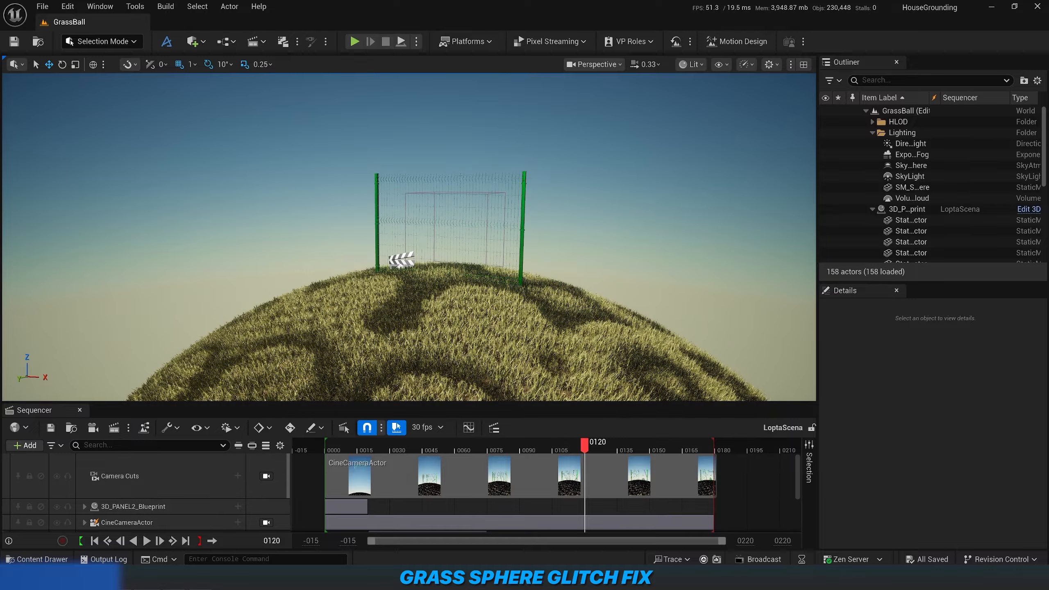
Switch the viewport to Unlit view mode and examine the grass blades on the sphere up close.
click(694, 69)
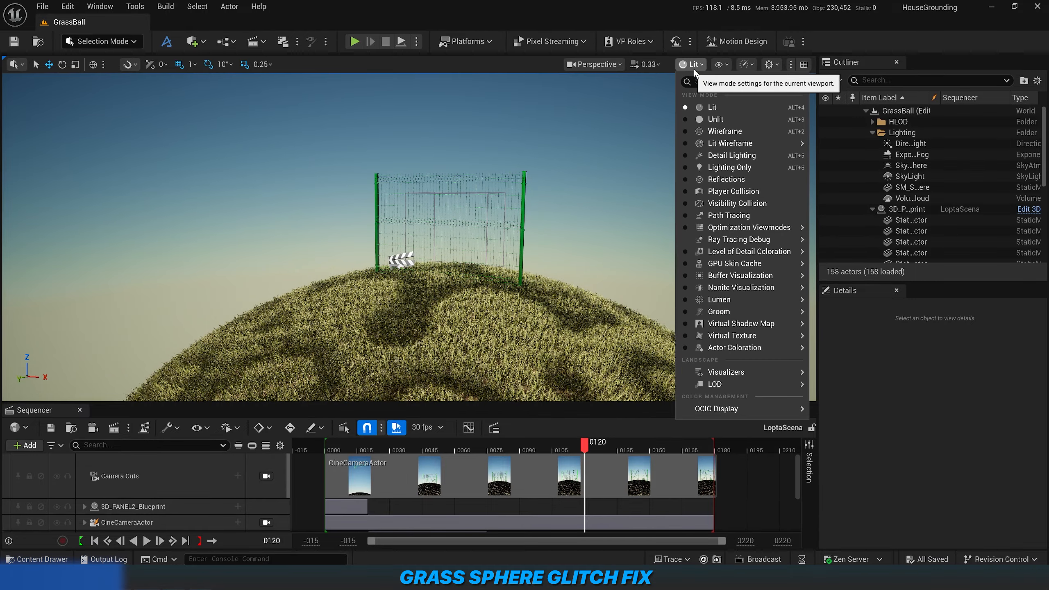
click(696, 120)
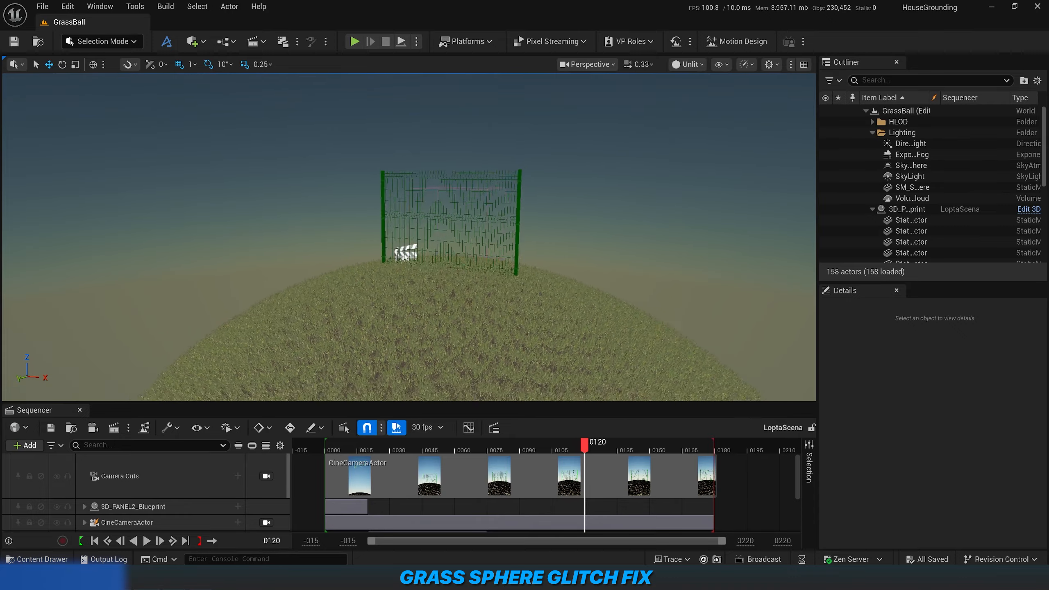
right_drag(491, 223, 481, 243)
key(w)
key(d)
key(w)
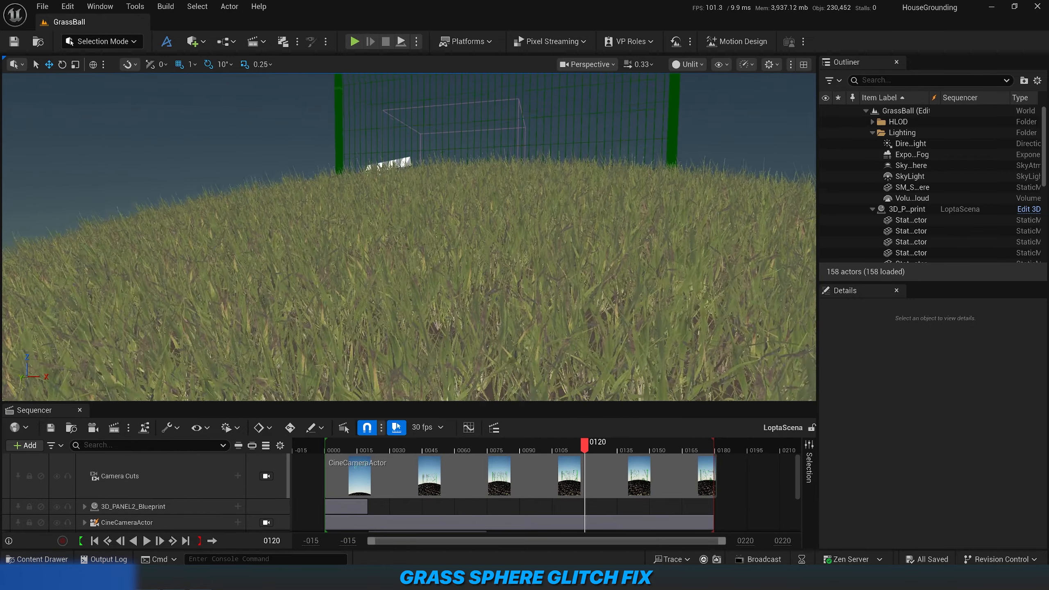
key(q)
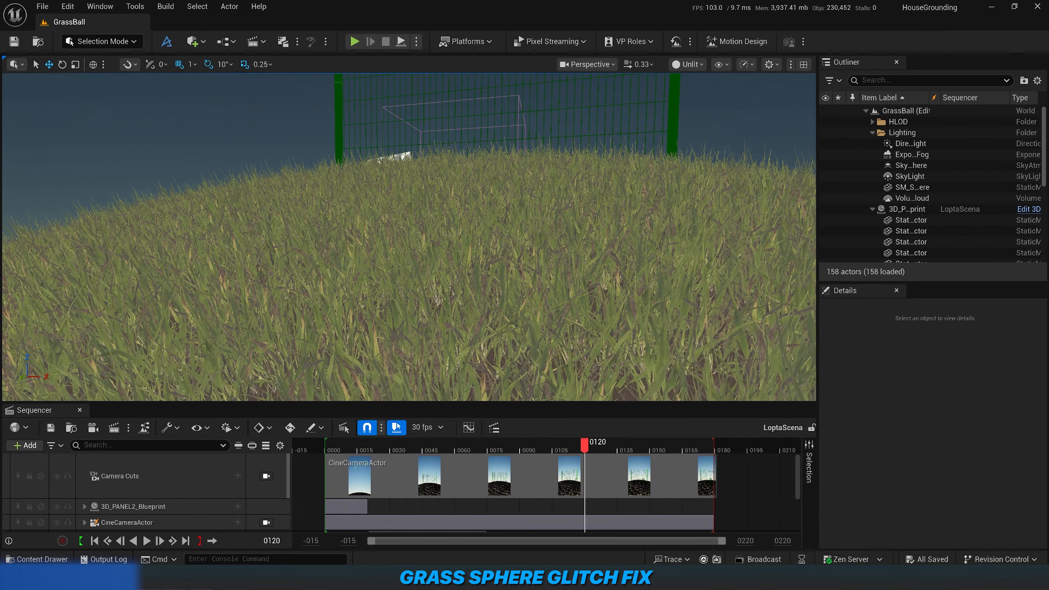
right_drag(482, 243, 481, 233)
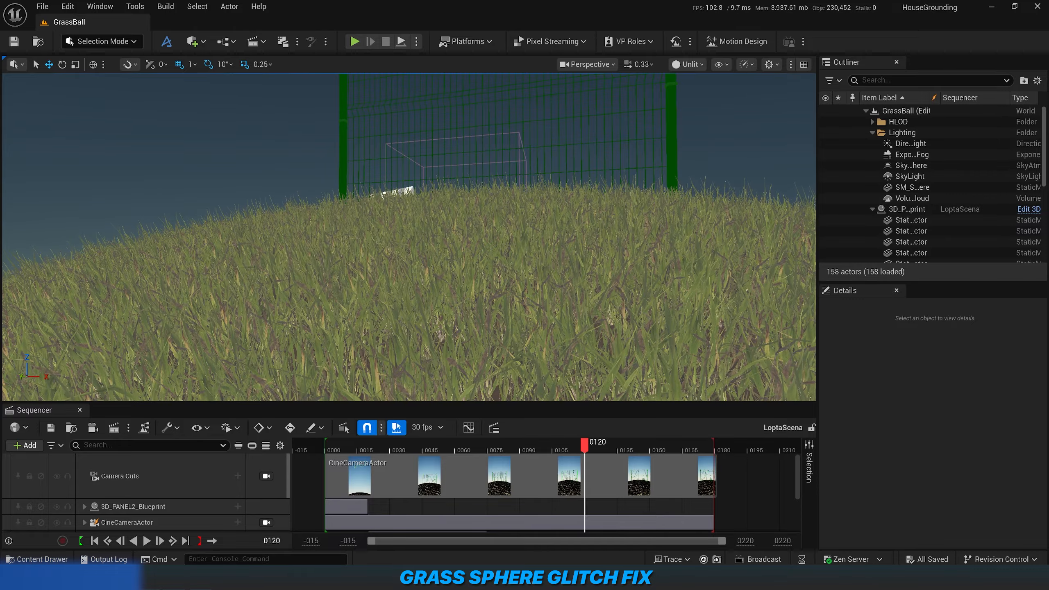
key(s)
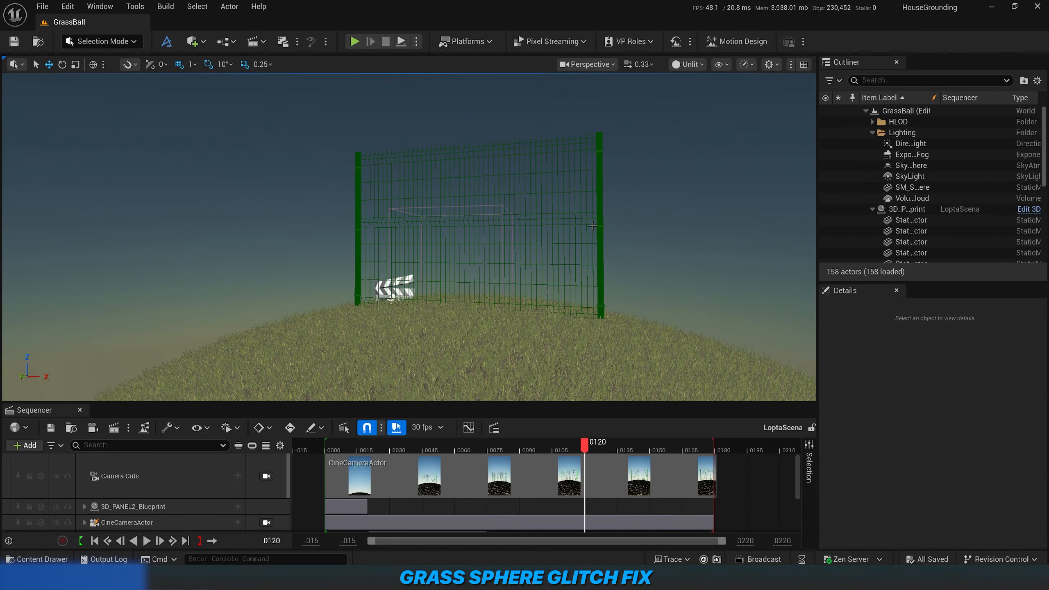
Return the viewport to Lit view mode with the grass sphere and fence in view.
click(687, 64)
click(704, 108)
key(s)
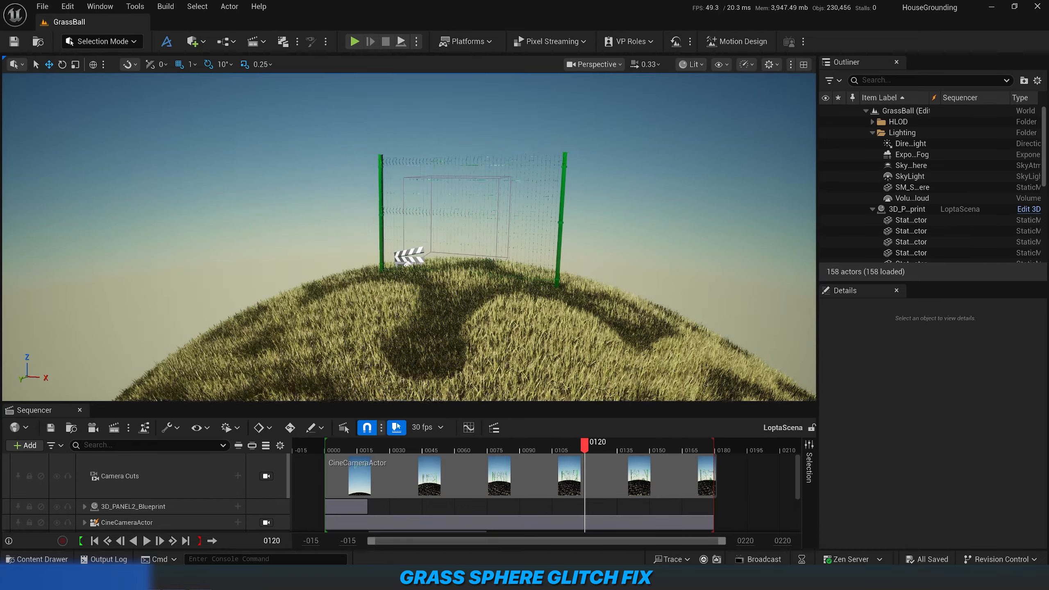
Select the grass clump mesh under Cloner2 and locate its Element 0 material among the project's assets.
click(528, 329)
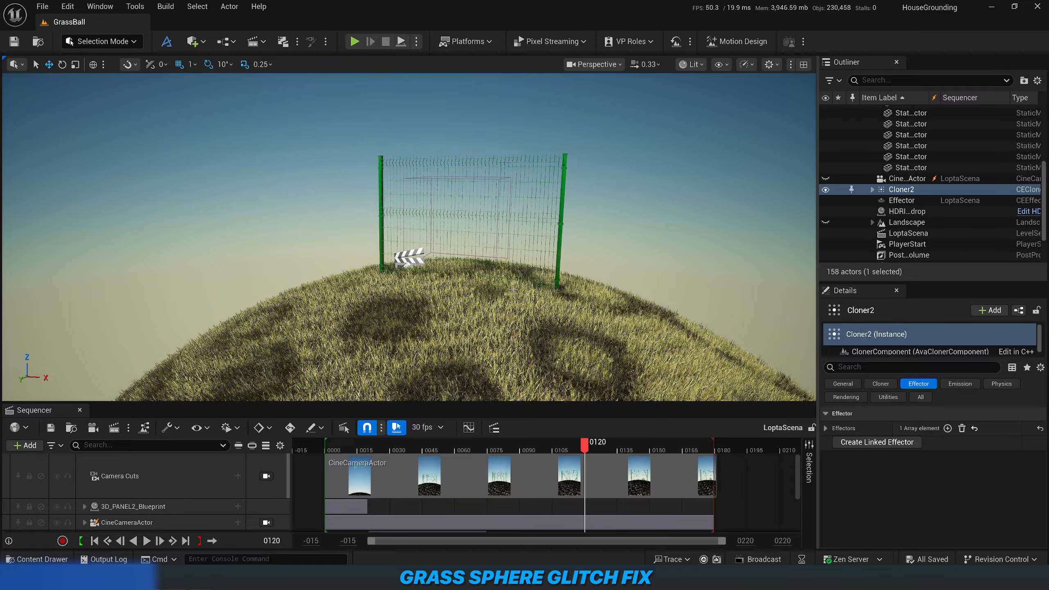
click(872, 189)
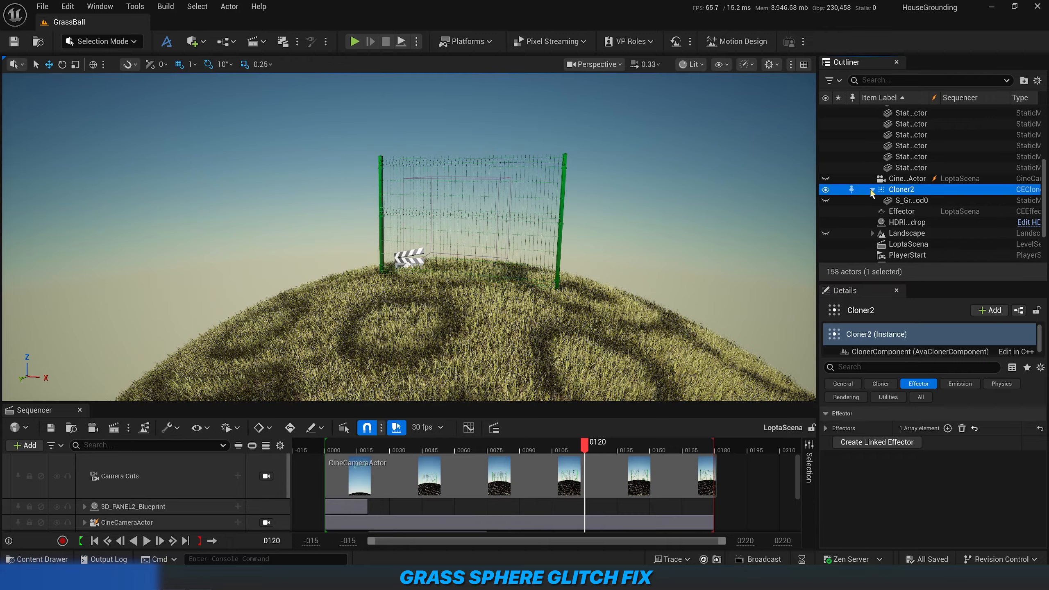
click(911, 200)
scroll(857, 486, down, 5)
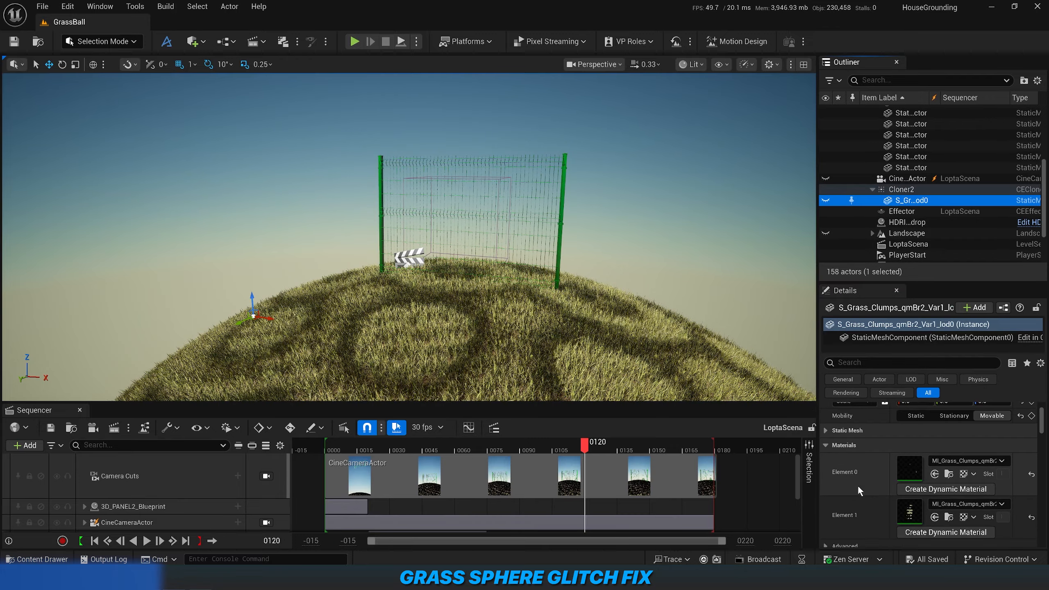
click(948, 474)
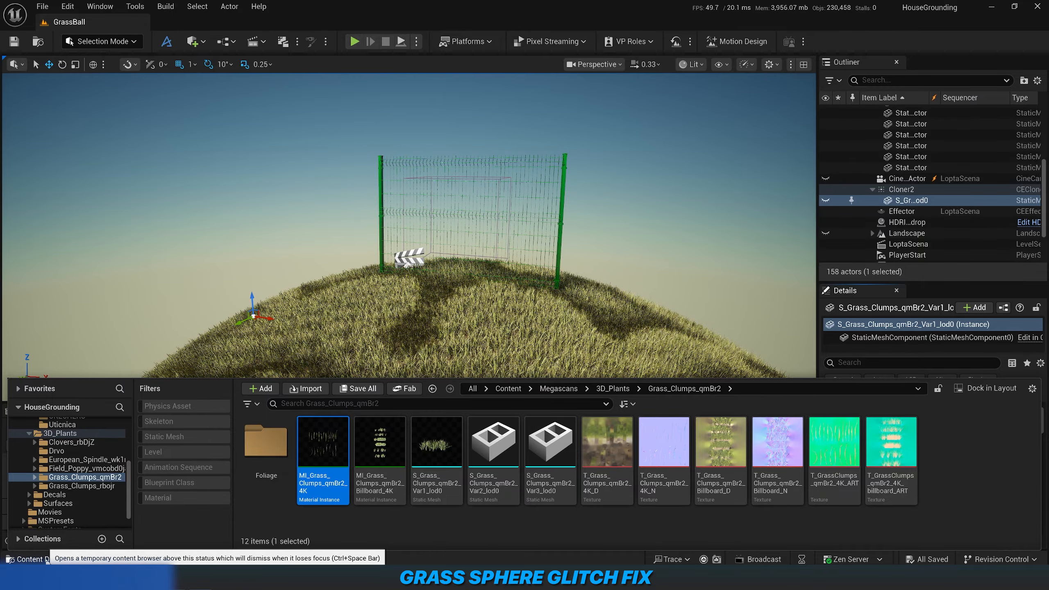
click(47, 560)
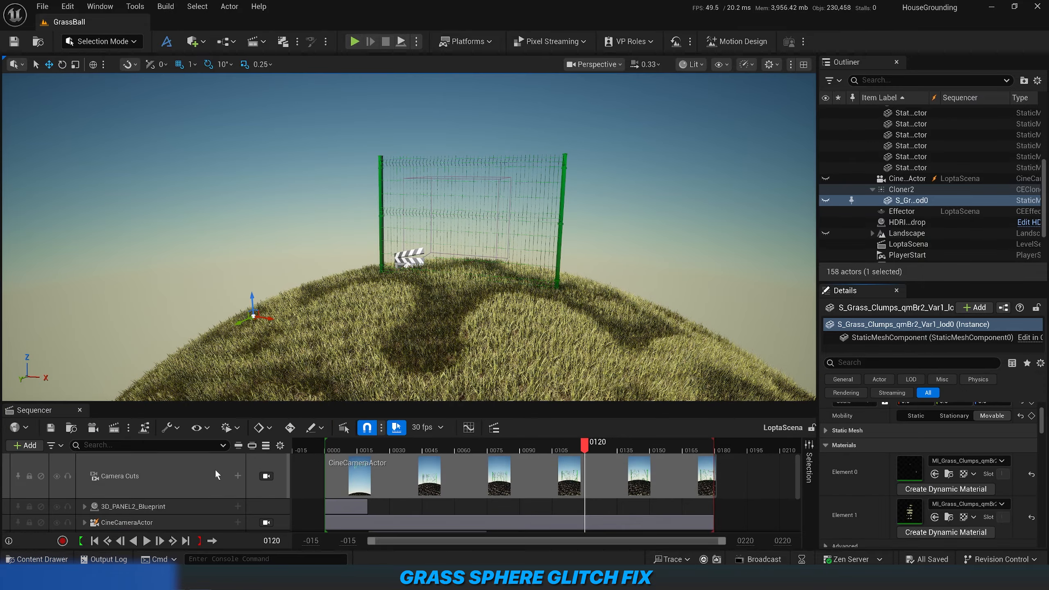
In the Element 1 grass material instance, set Wind Intensity, Wind Height and Wind Speed to 0 and save it.
double_click(909, 511)
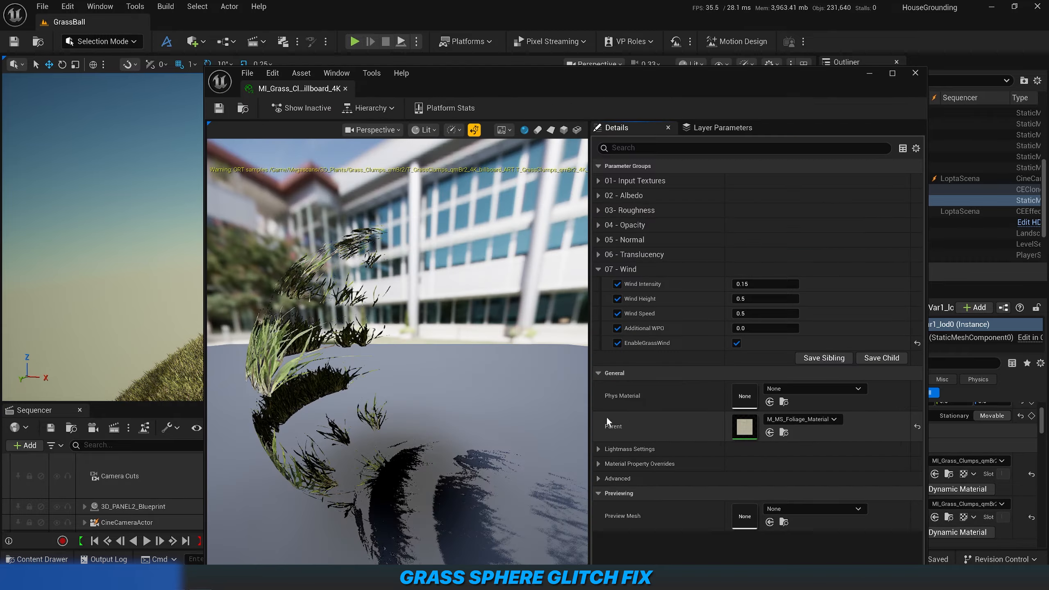
click(618, 285)
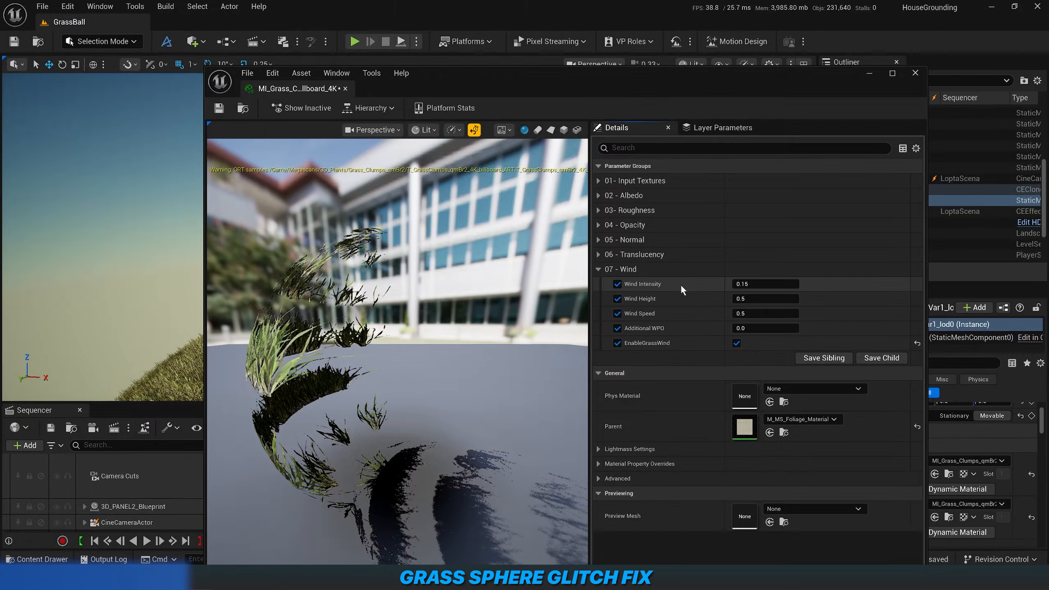
text(0)
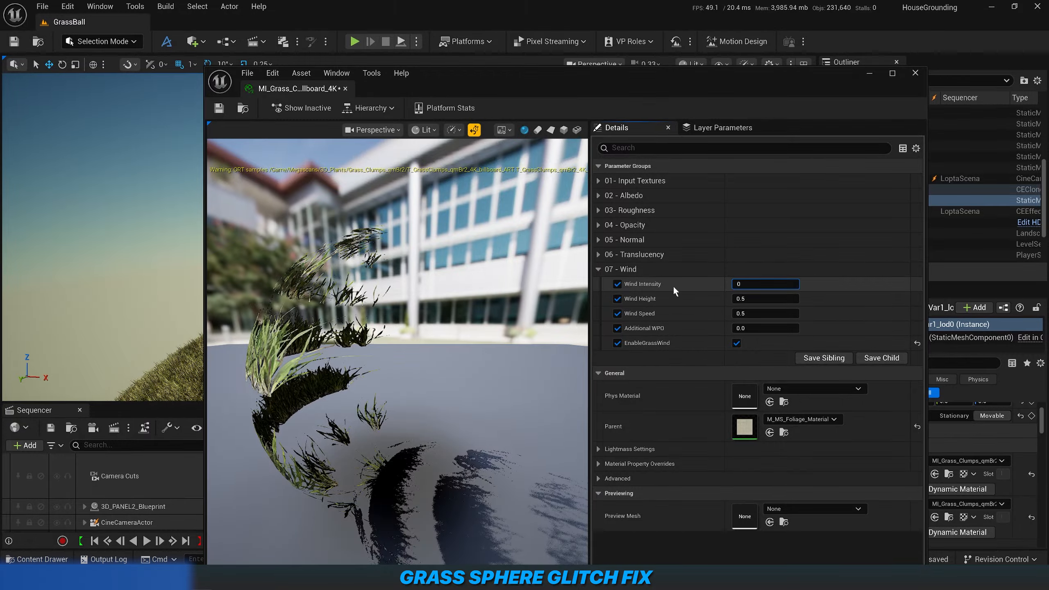
key(Tab)
text(0)
key(Tab)
text(0)
key(Return)
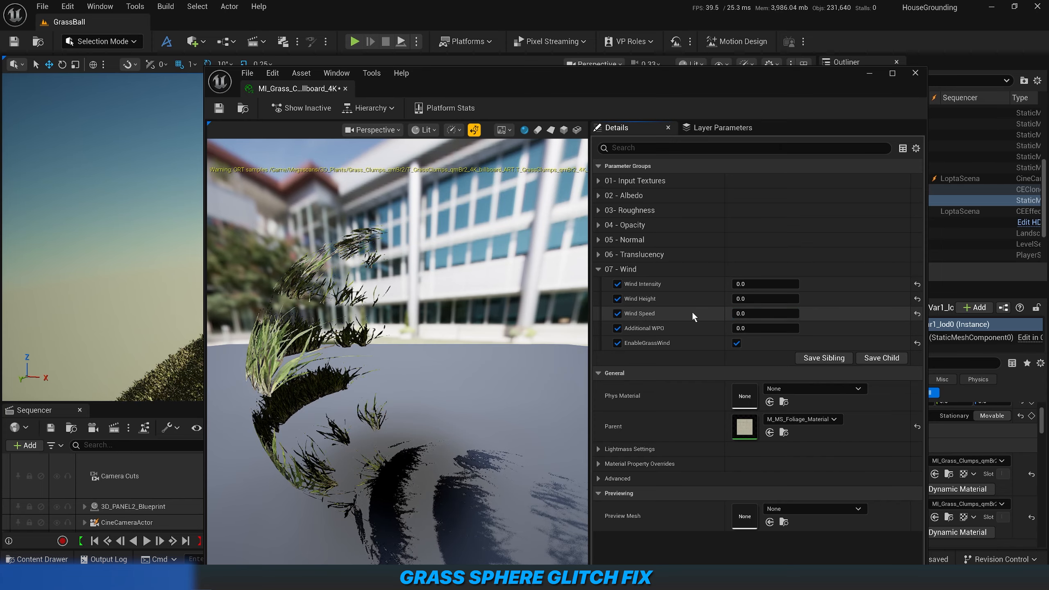
click(227, 108)
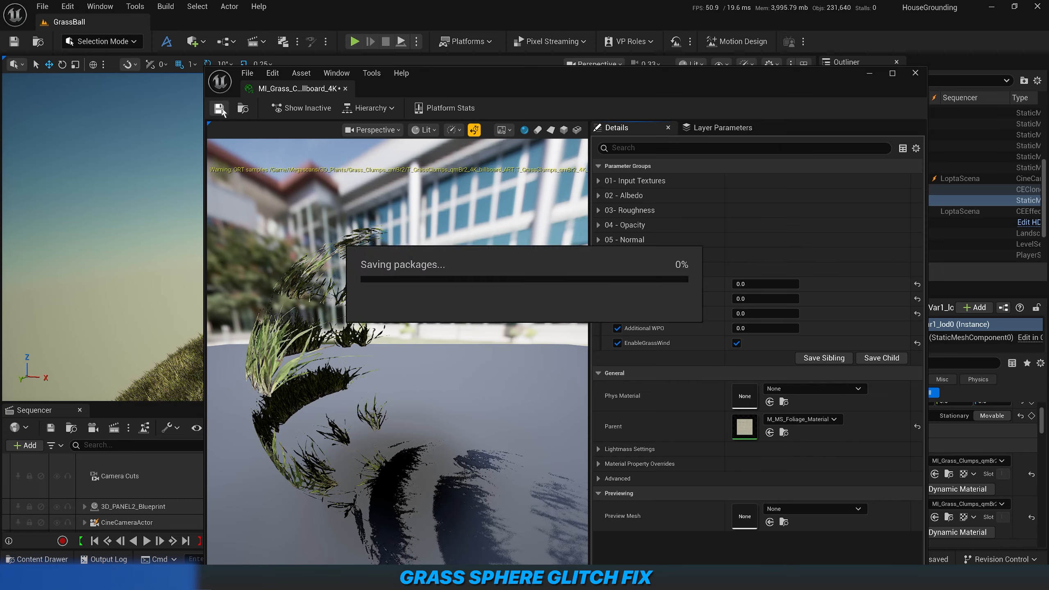
click(868, 73)
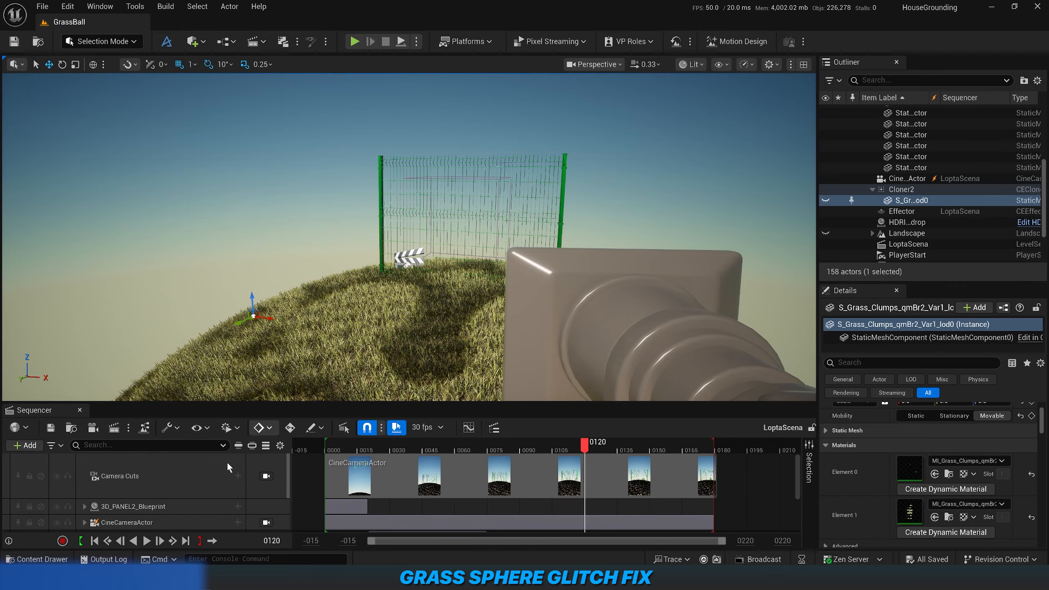
Inspect the grass sphere from another angle for remaining shadow patches.
right_drag(264, 351, 306, 352)
key(a)
right_drag(397, 234, 398, 283)
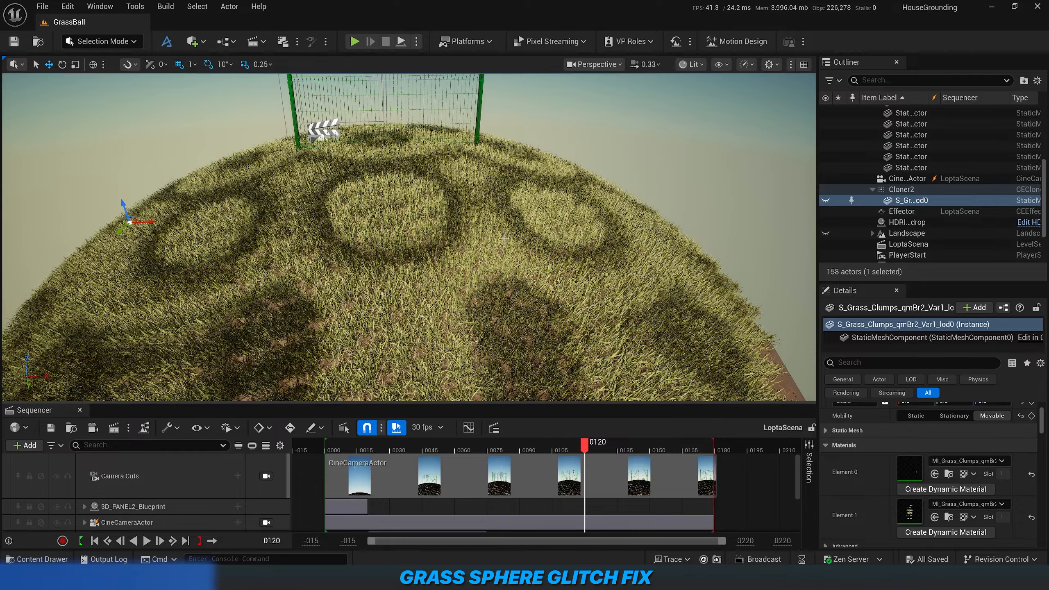
Return to the grass clump material instance and open its parent material, M_MS_Foliage_Material.
mouse_move(147, 578)
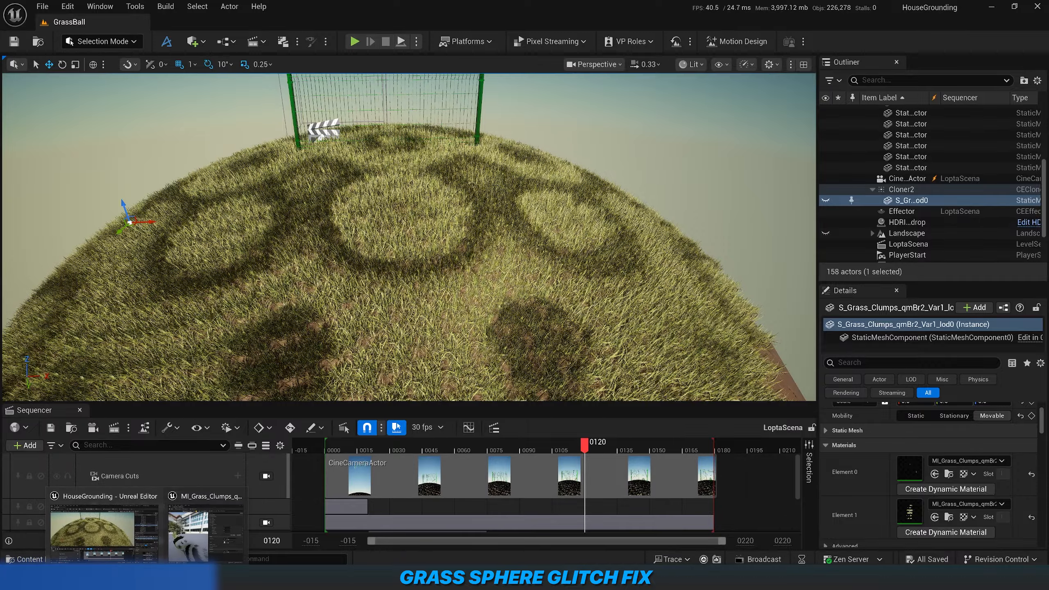
click(205, 533)
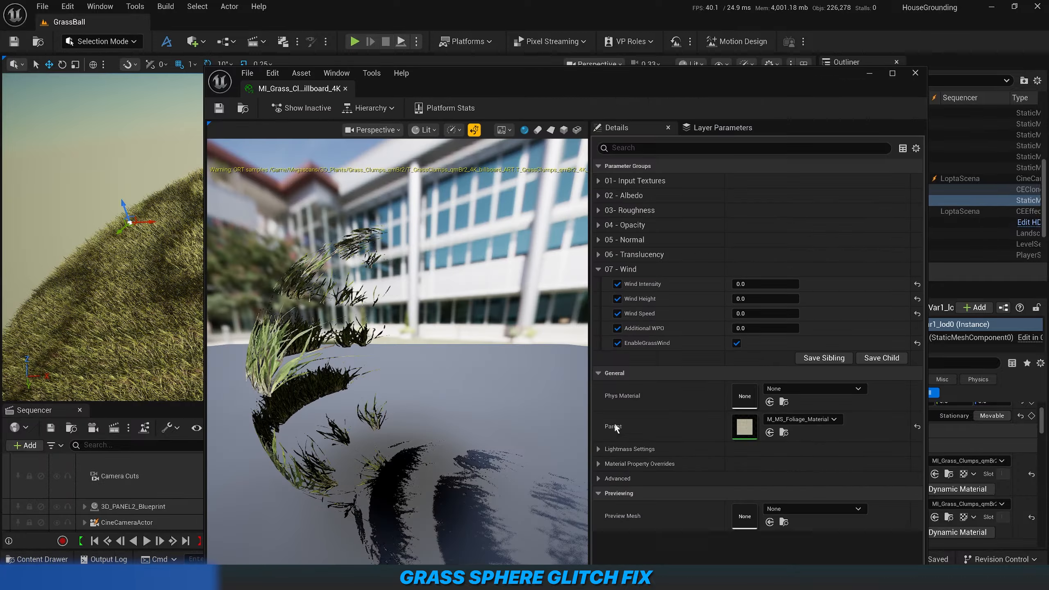
double_click(745, 427)
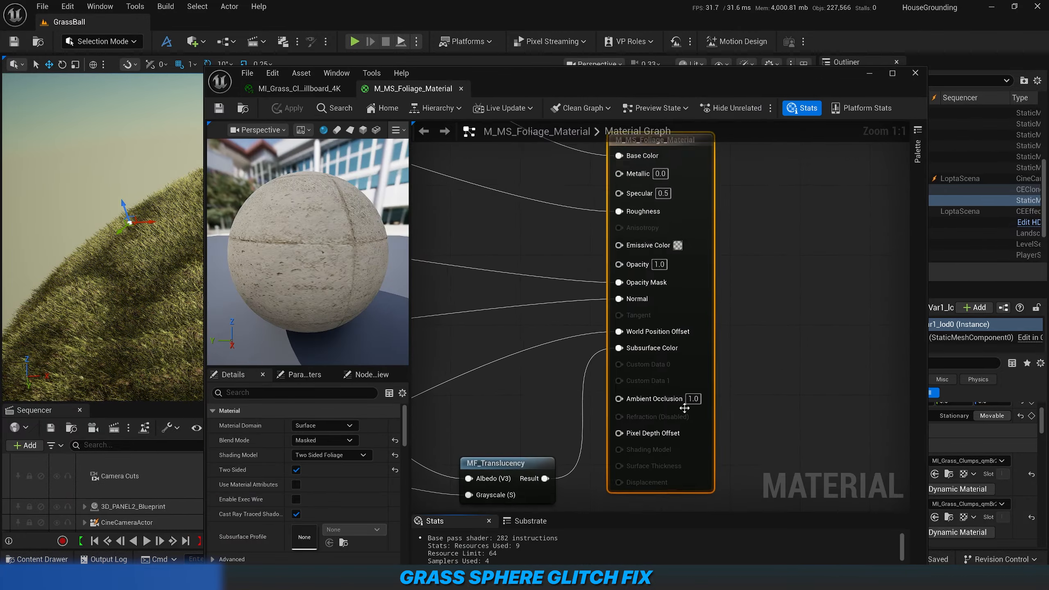
Trace the wire between the EnableGrassWind switch and the World Position Offset input in the foliage material graph.
right_drag(538, 391, 714, 312)
scroll(717, 320, down, 1)
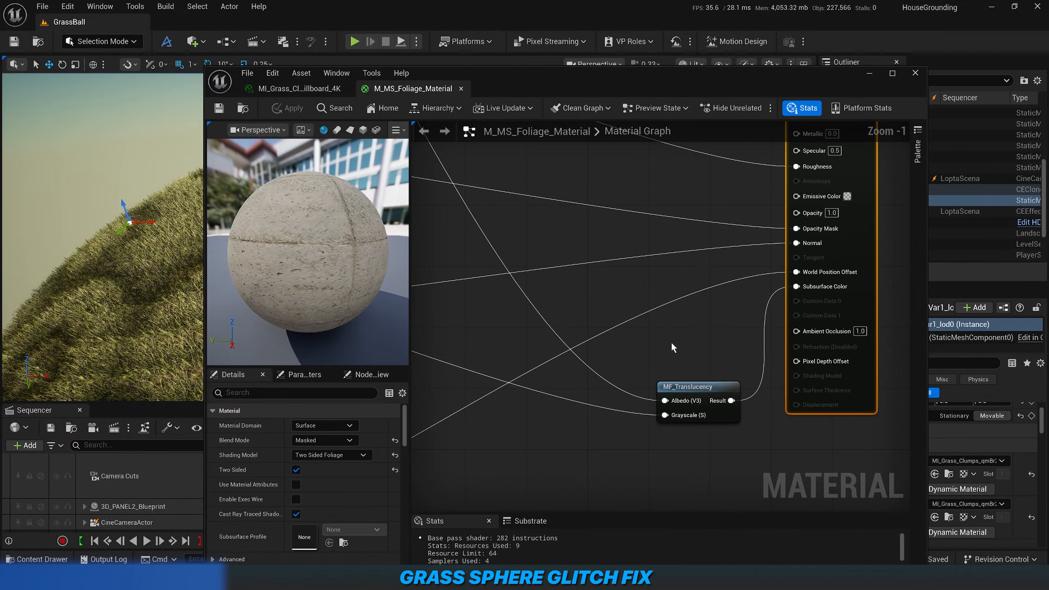
scroll(672, 344, down, 4)
right_drag(484, 417, 688, 314)
scroll(645, 368, up, 3)
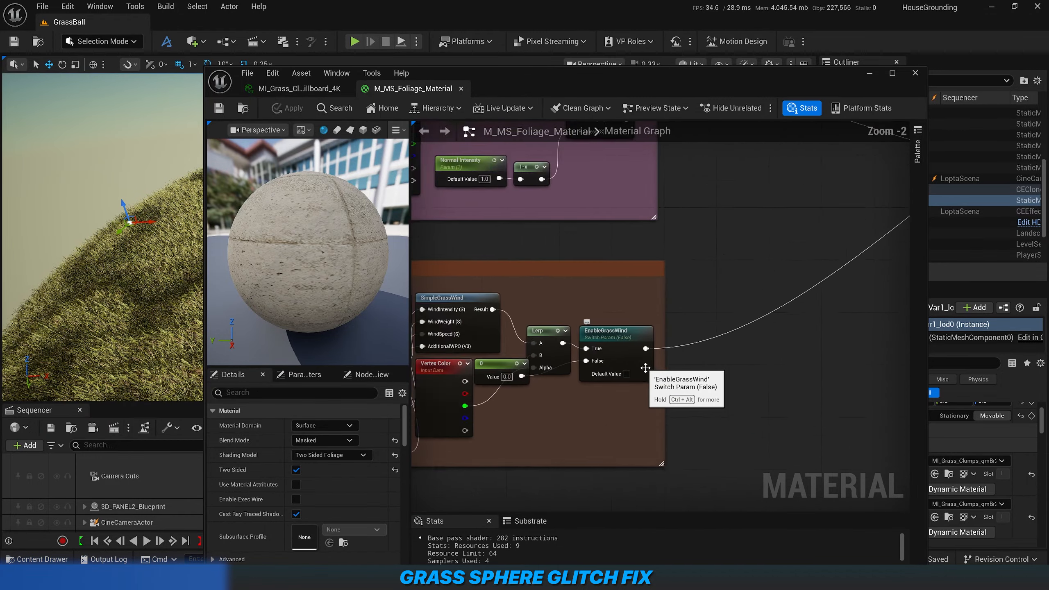
scroll(645, 367, up, 2)
right_drag(754, 266, 440, 436)
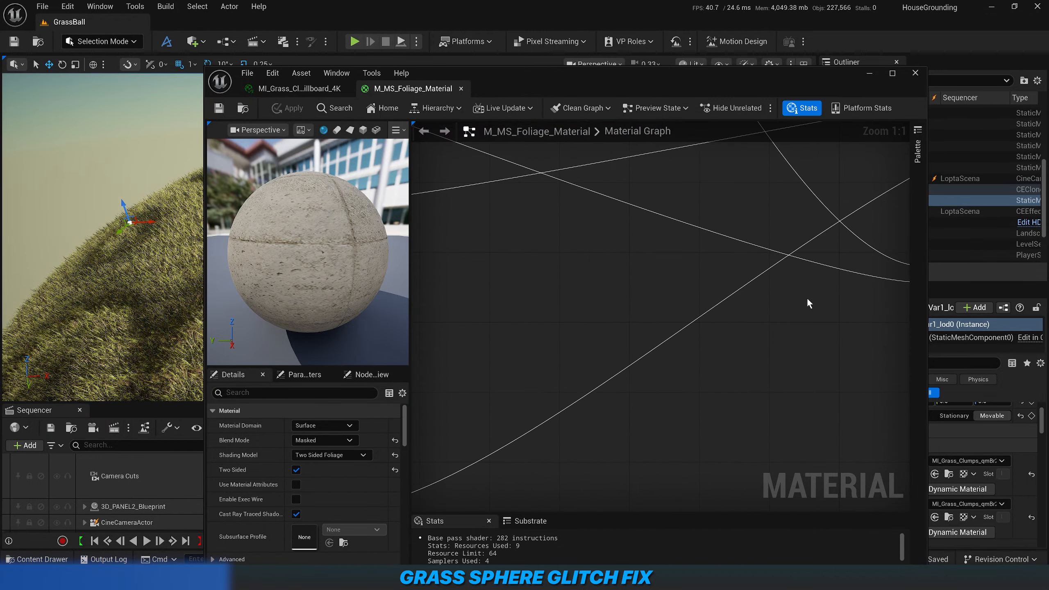
right_drag(842, 286, 452, 462)
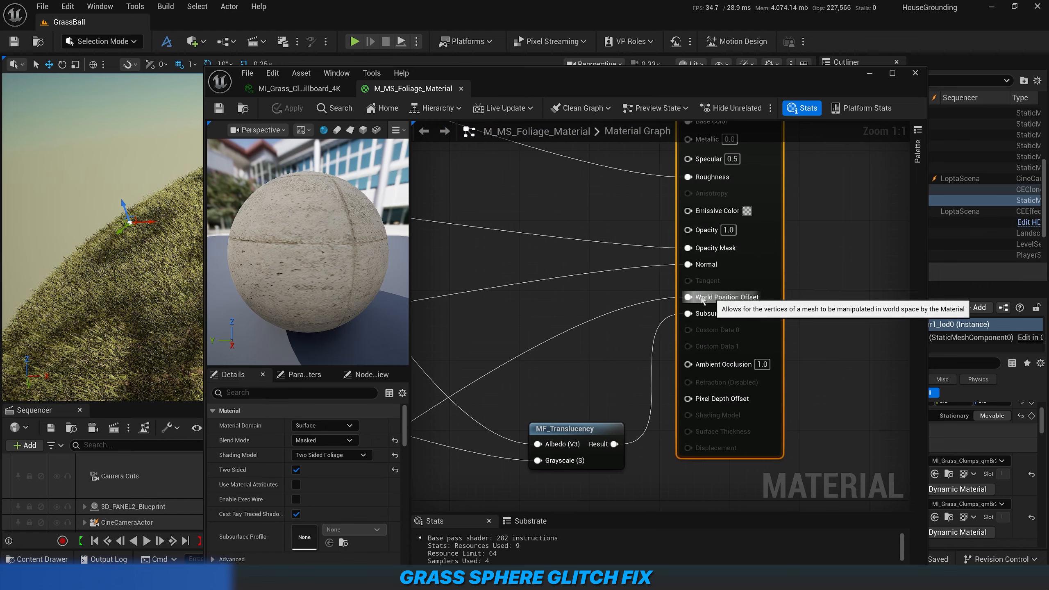
Break the link into World Position Offset in M_MS_Foliage_Material, apply the change and return to the level.
right_click(687, 297)
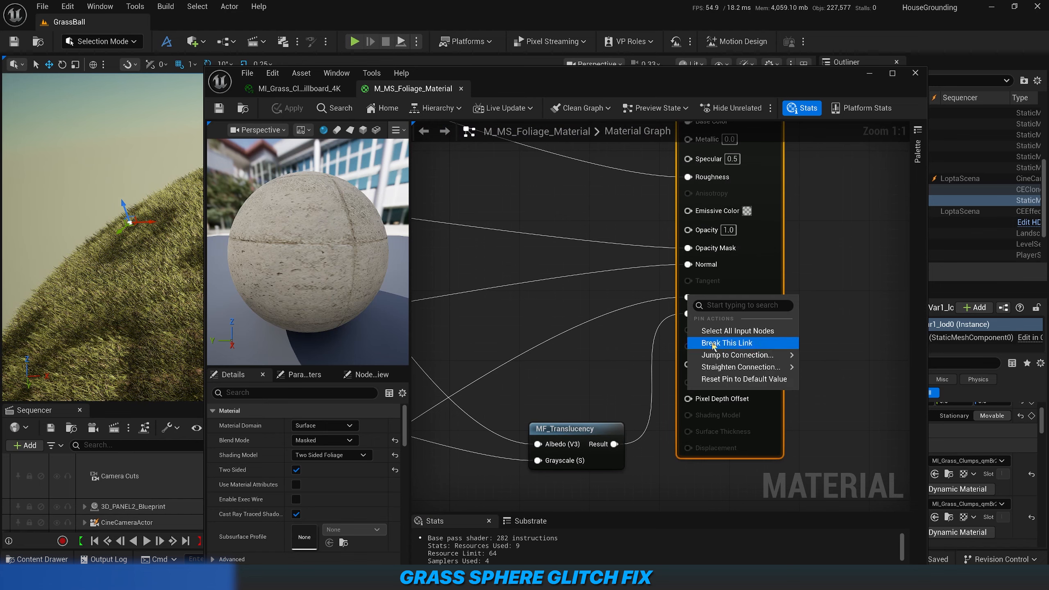
click(727, 343)
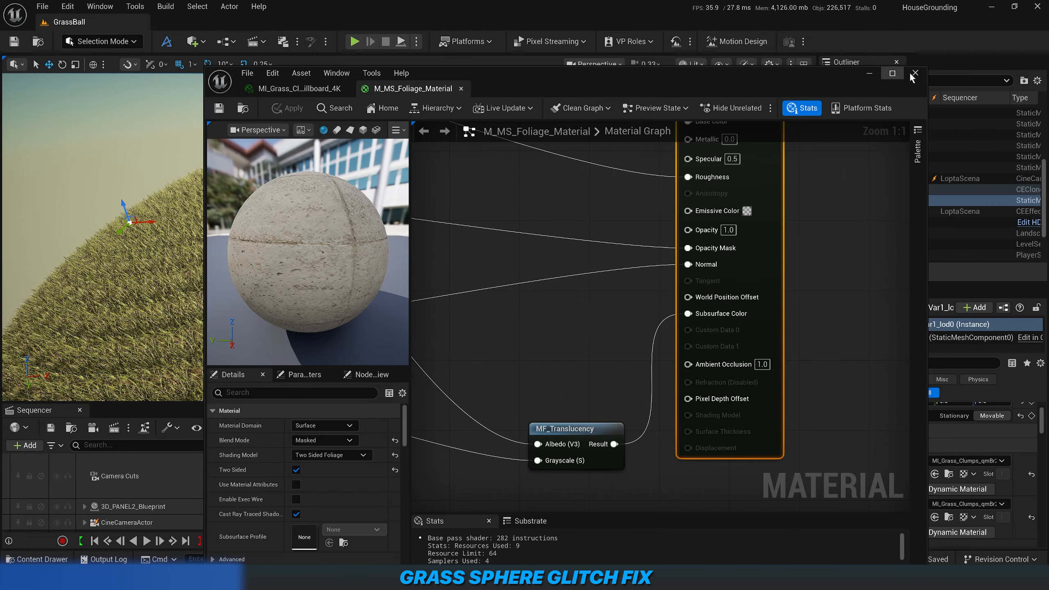
click(869, 74)
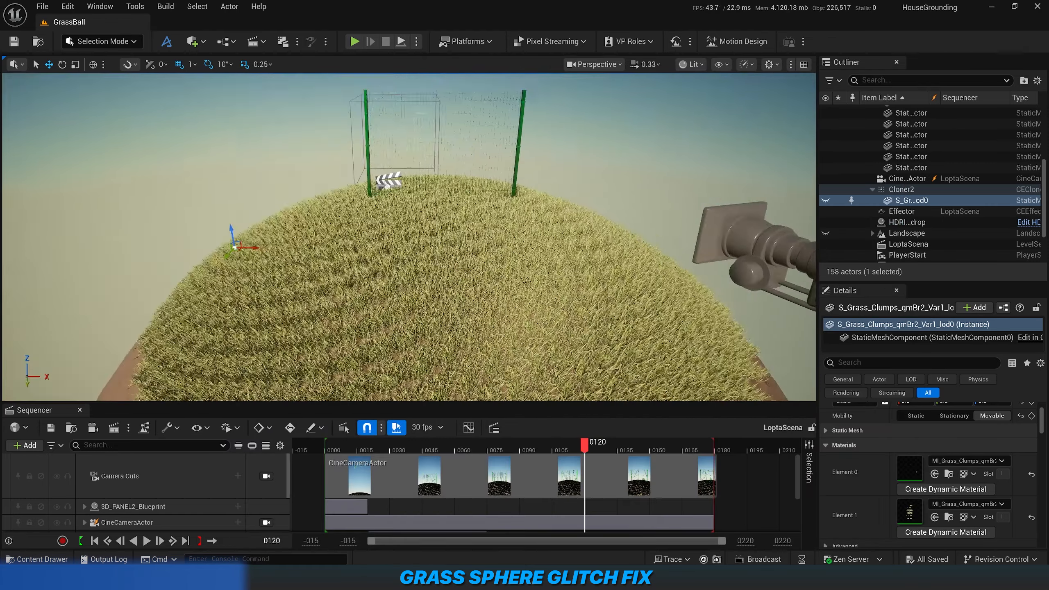
Inspect the grass sphere and fence from several angles for moving shadow patches.
right_drag(409, 238, 371, 243)
key(s)
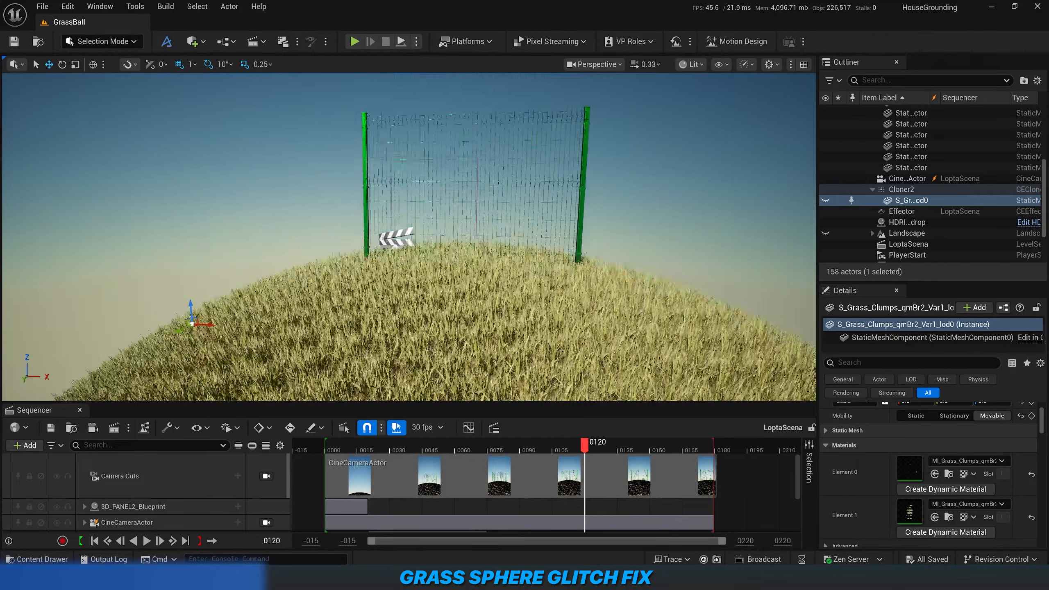
right_drag(372, 244, 371, 273)
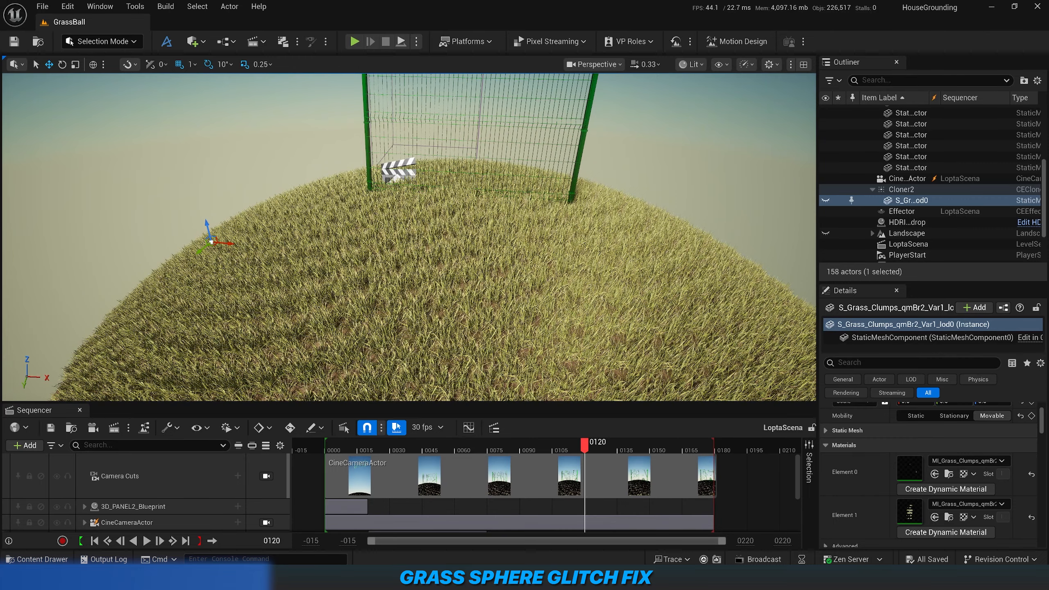
key(a)
right_drag(371, 264, 433, 264)
right_drag(301, 310, 254, 258)
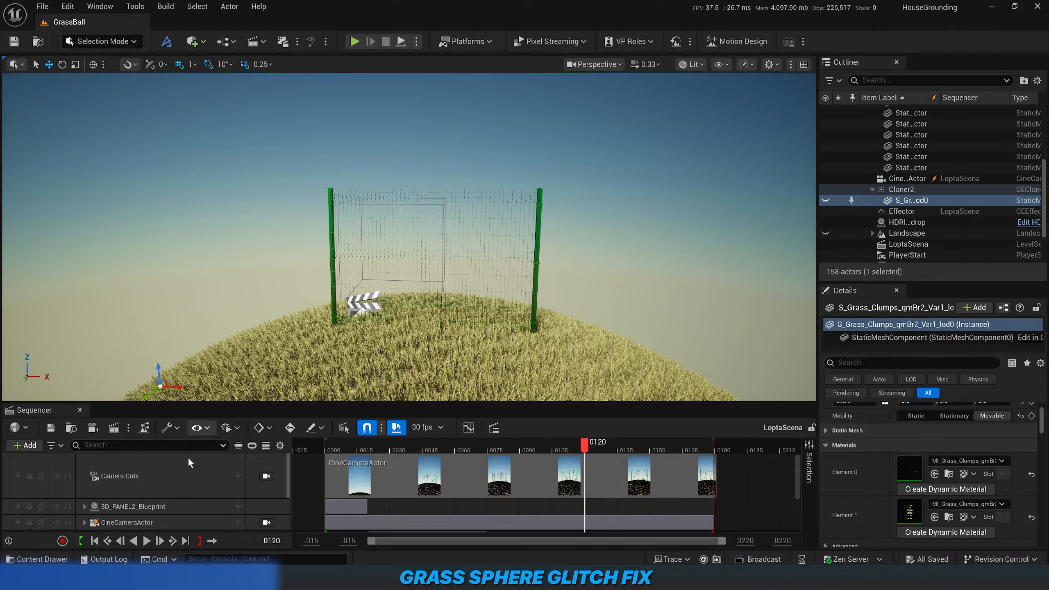
Review the disconnected EnableGrassWind output in the M_MS_Foliage_Material graph and close the material editor.
mouse_move(147, 578)
click(191, 546)
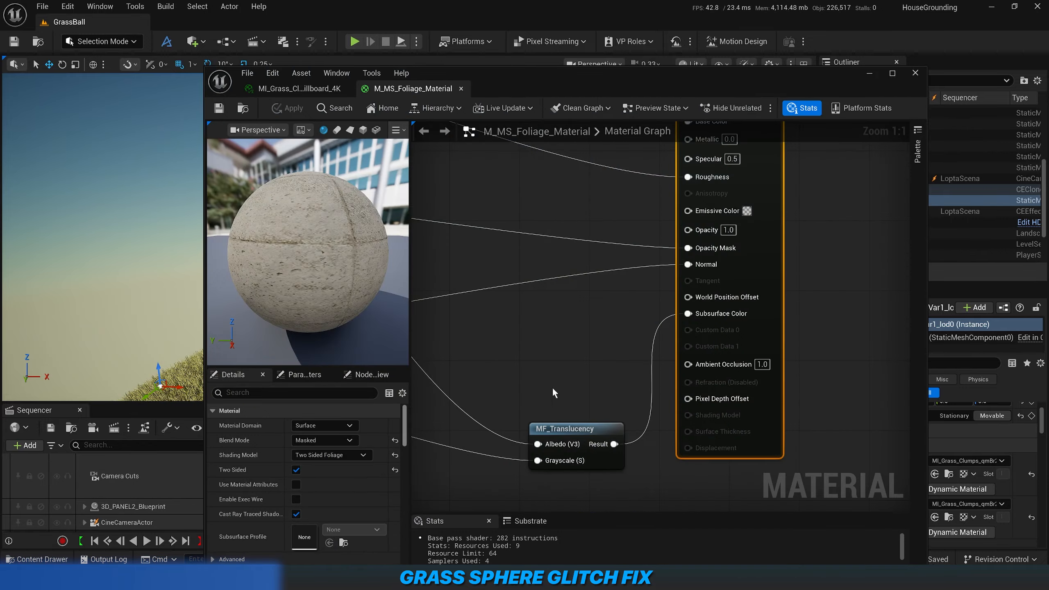
scroll(590, 359, down, 1)
scroll(591, 361, down, 4)
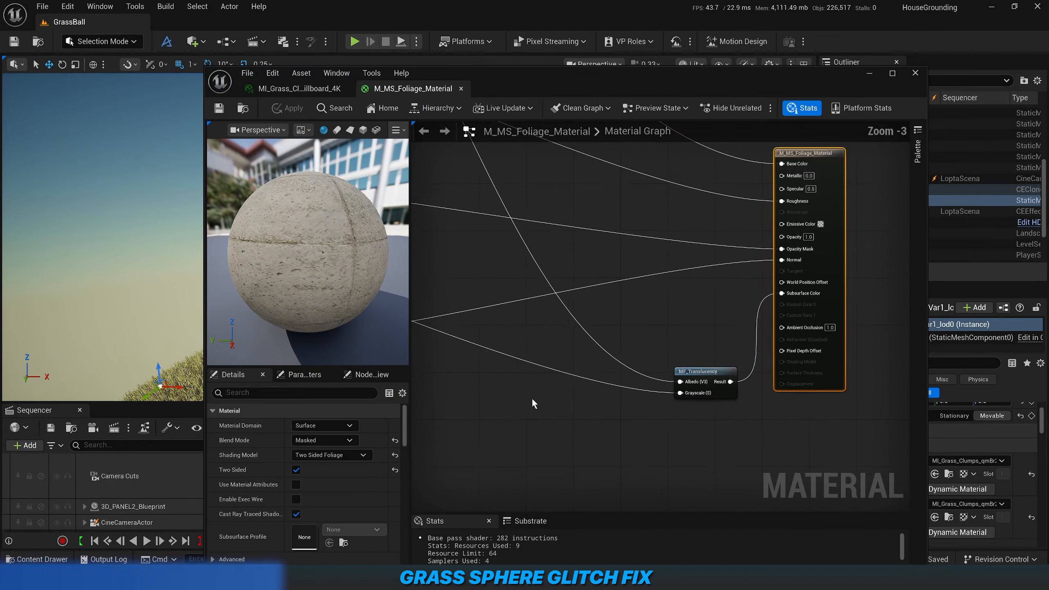
right_drag(528, 401, 598, 361)
scroll(543, 384, up, 1)
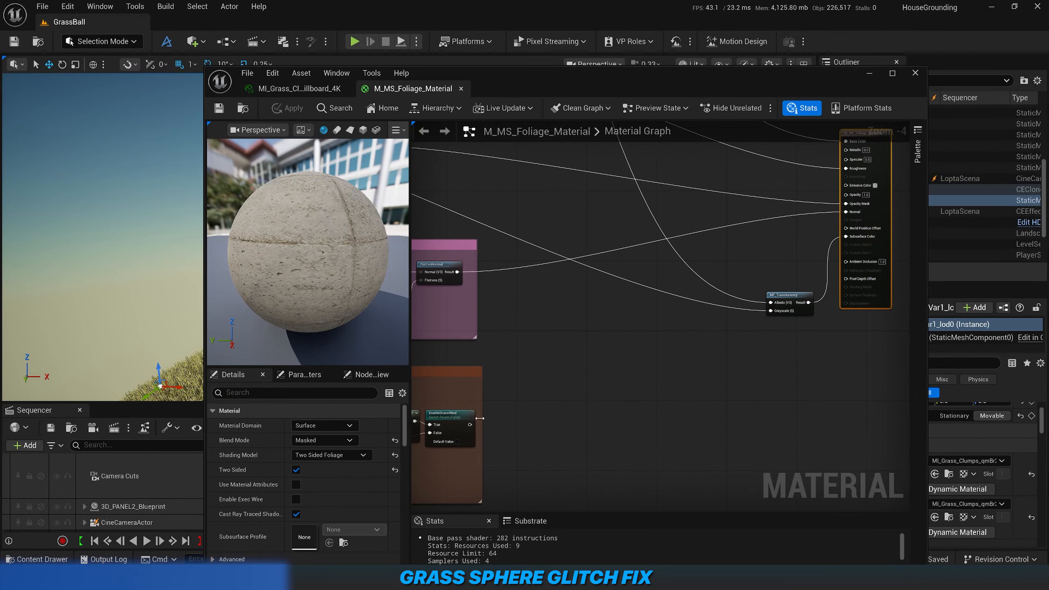
drag(470, 424, 666, 385)
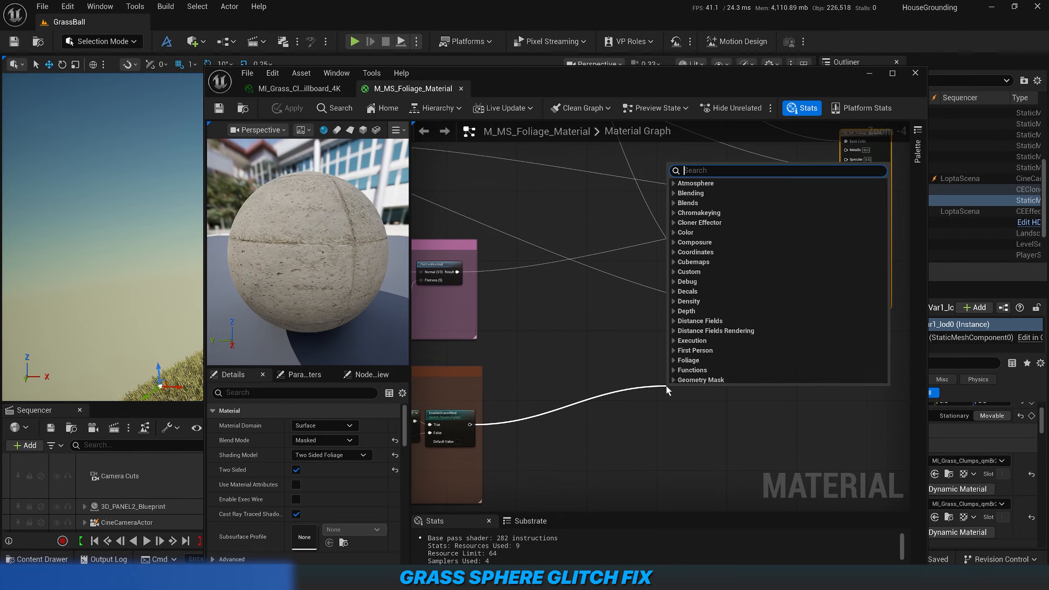
key(Escape)
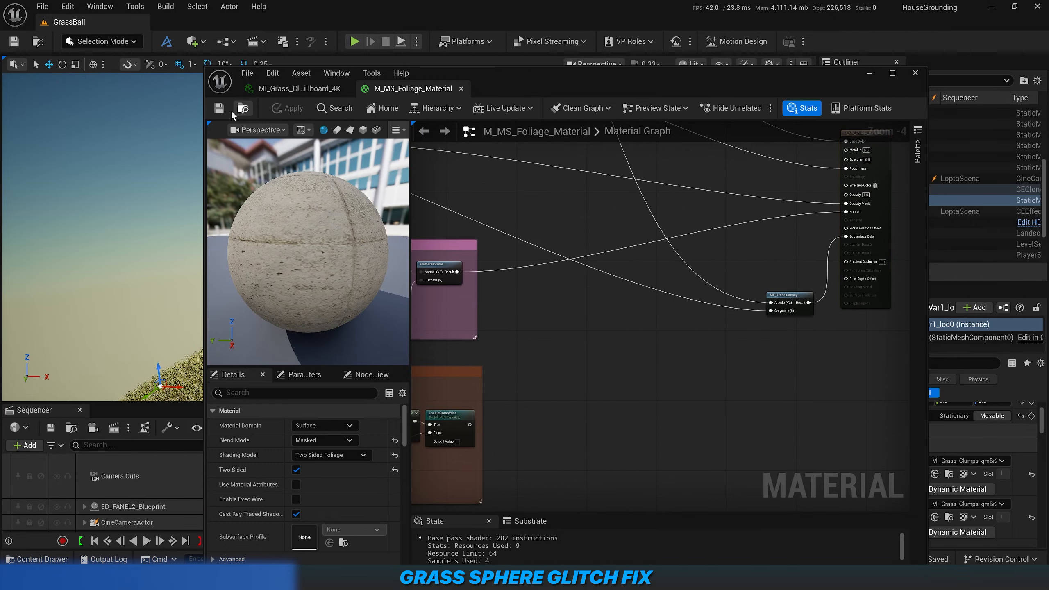
click(914, 75)
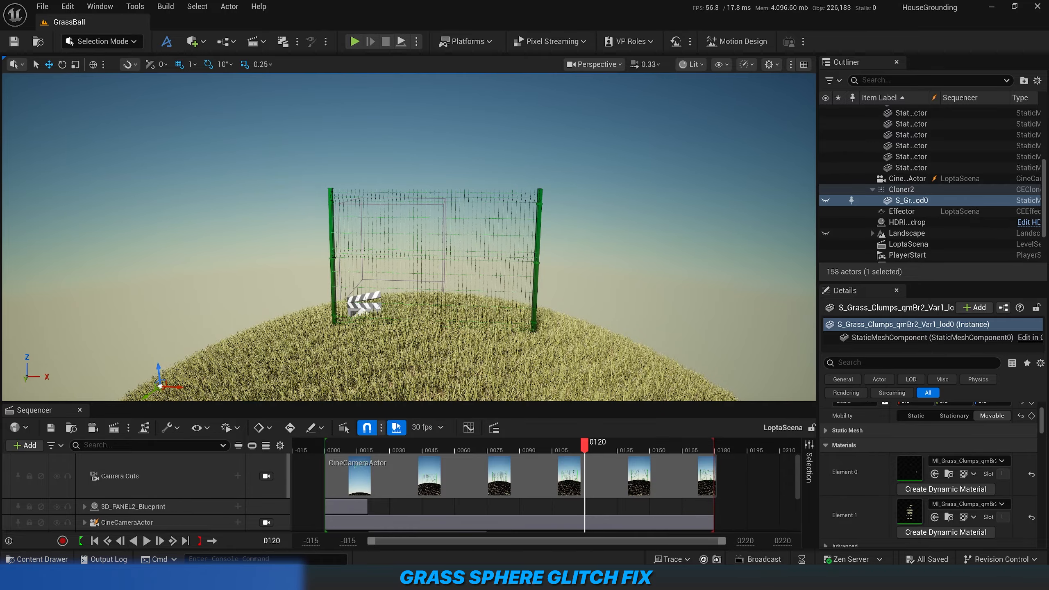
View the whole ball from farther away, including the bare ground surface below the grass.
right_drag(409, 237, 314, 367)
key(s)
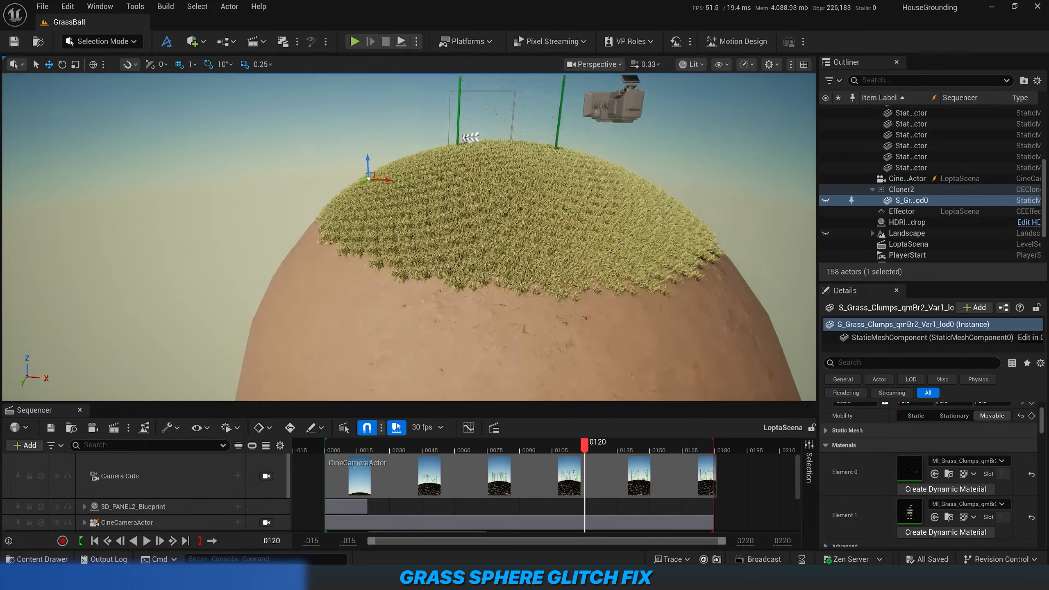
right_drag(609, 279, 620, 295)
key(q)
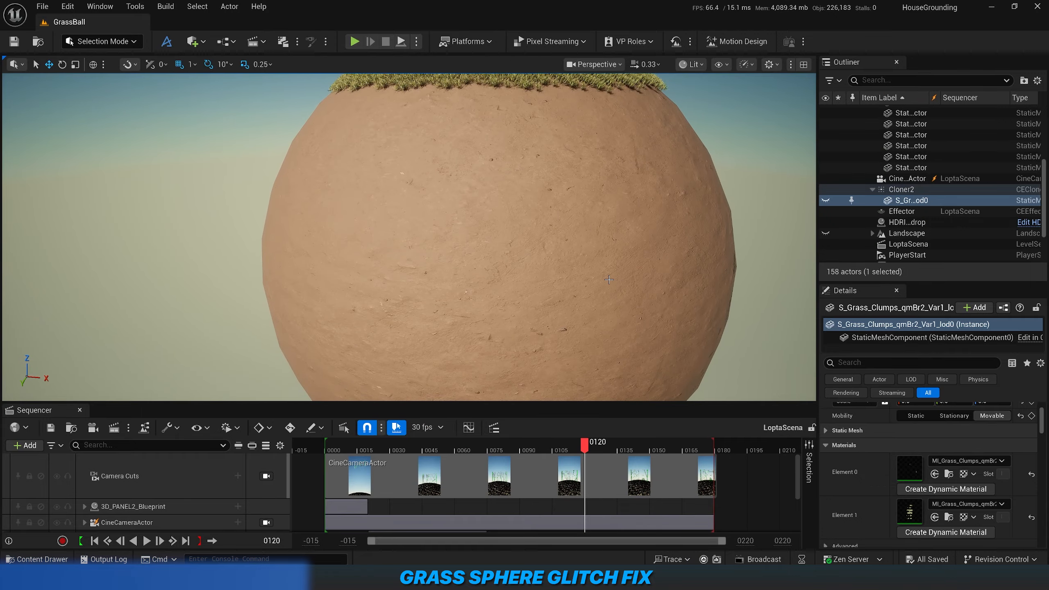
Select the brown base Sphere, examine its surface and grass edge, and bring up its transform values.
click(518, 178)
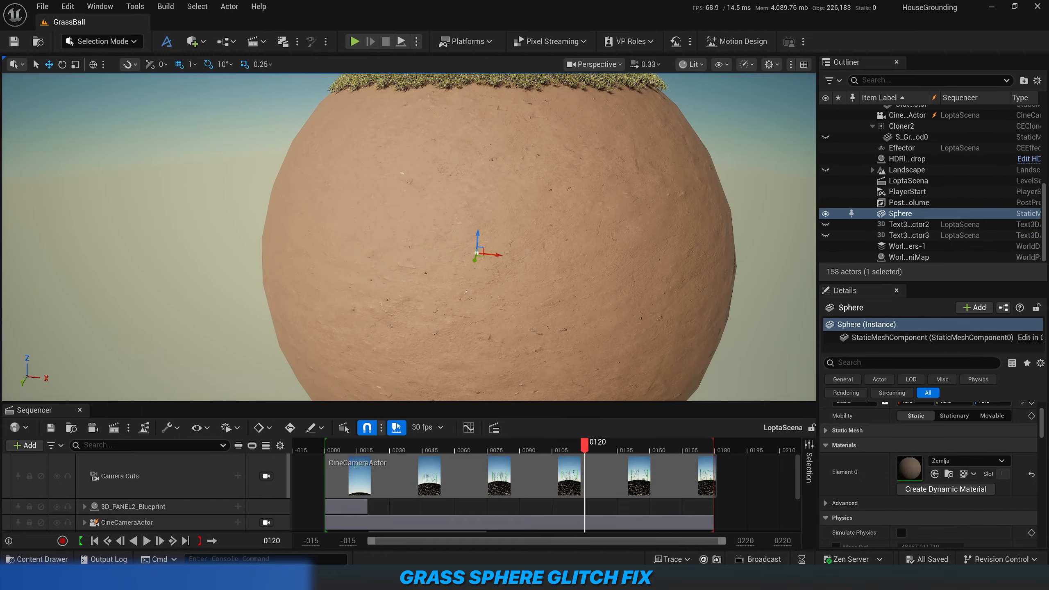
scroll(409, 237, up, 10)
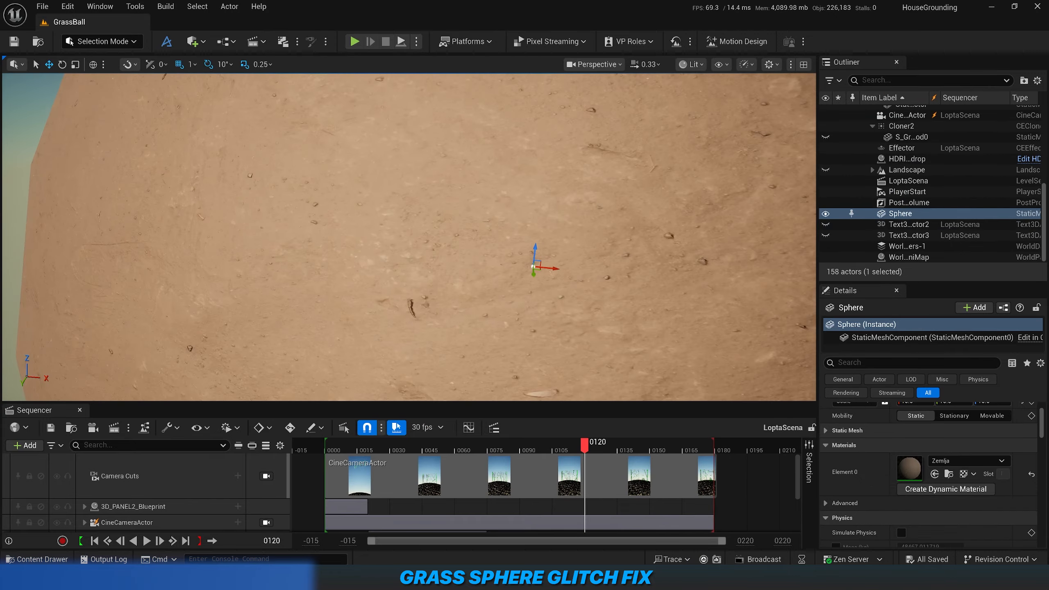
right_drag(518, 178, 494, 185)
key(e)
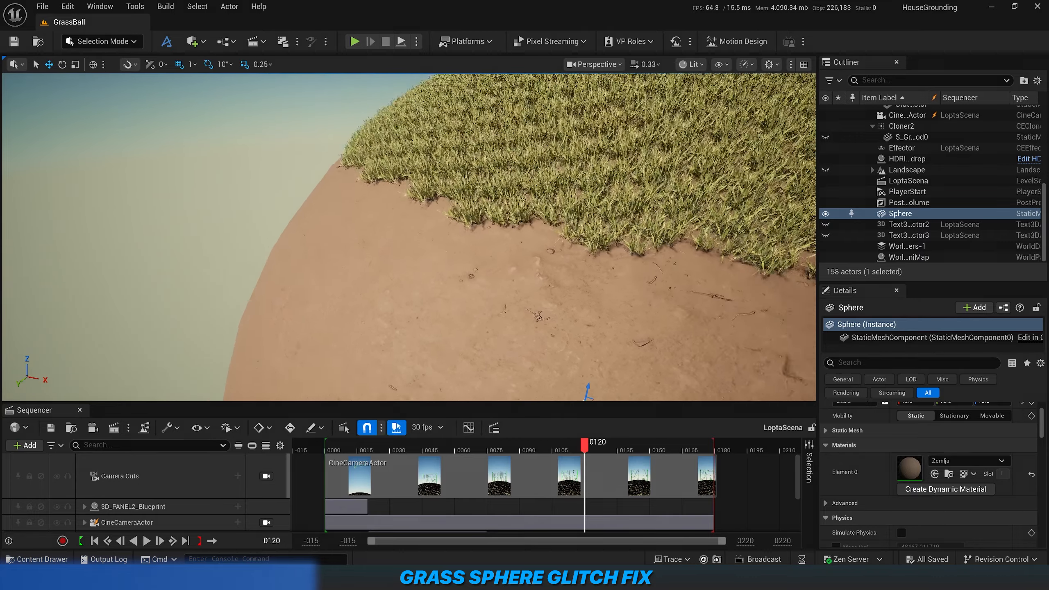
key(e)
key(d)
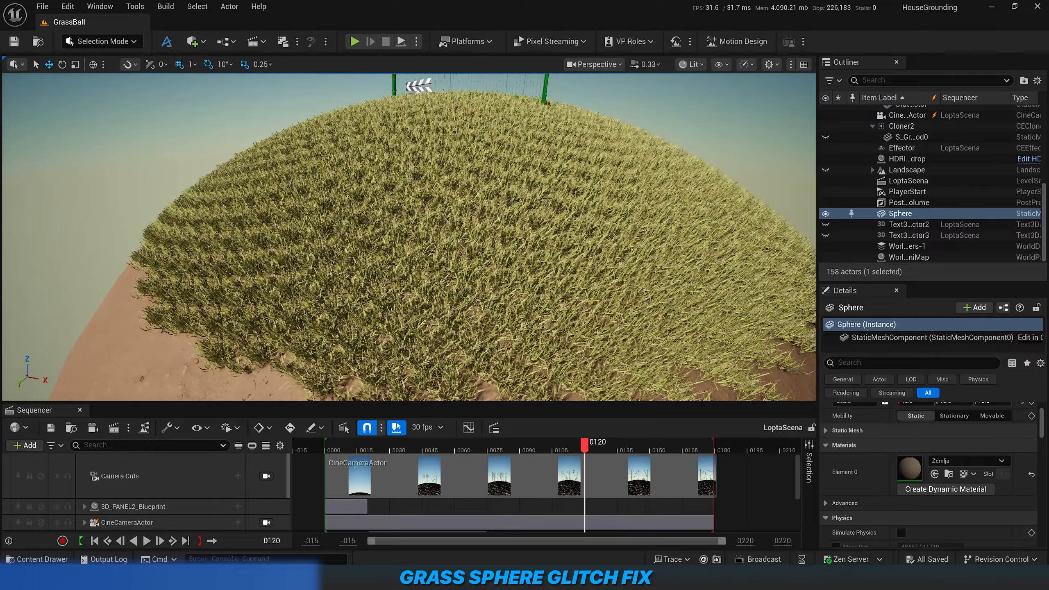
scroll(891, 450, up, 2)
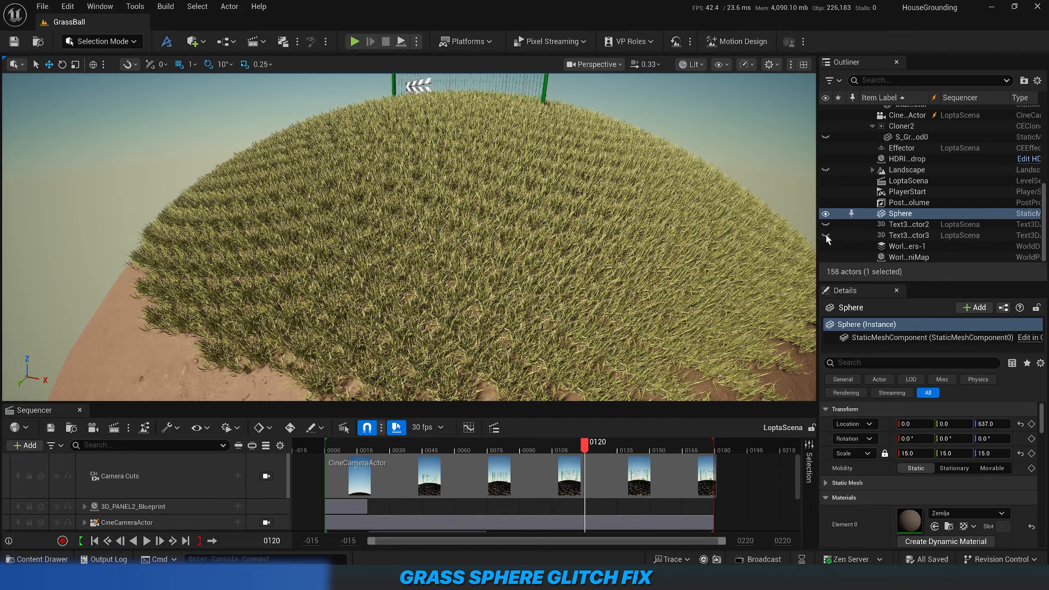
Select Cloner2, frame it in the viewport, select its grass clump mesh and view the cloned grass up close.
click(904, 127)
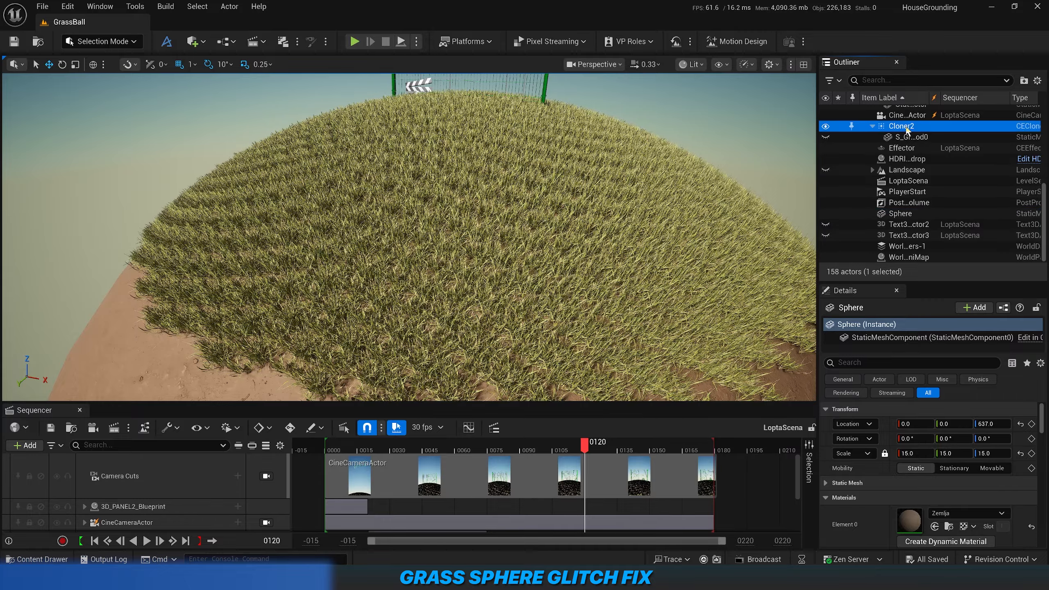
key(f)
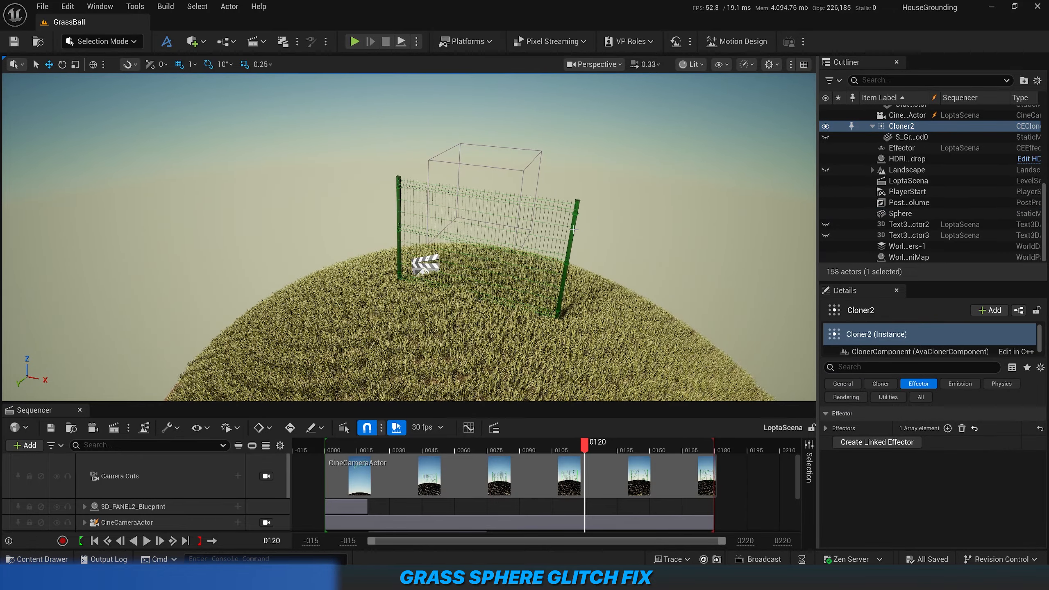
click(908, 140)
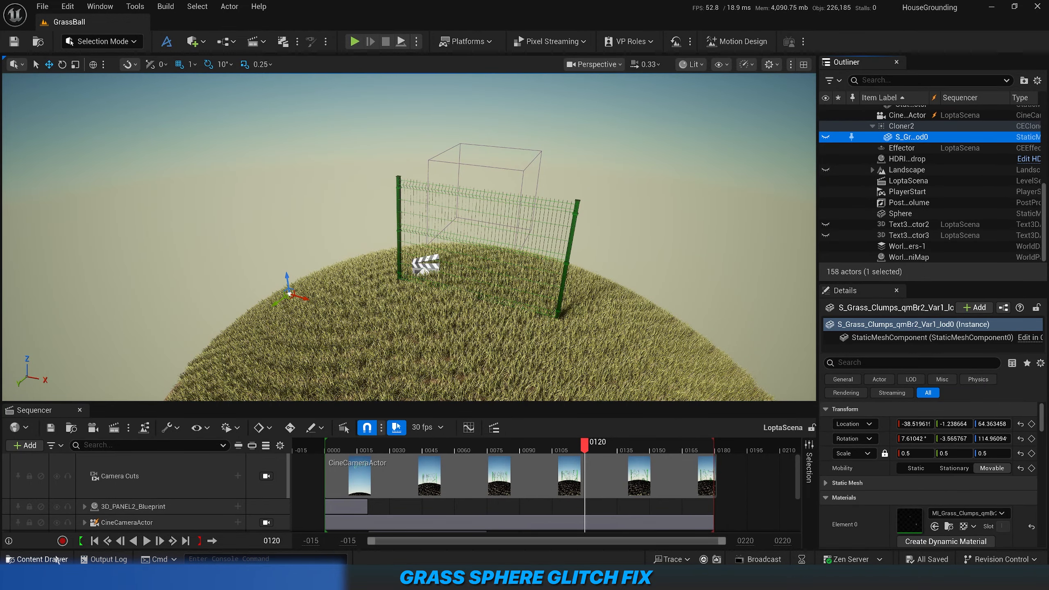
right_drag(461, 334, 489, 323)
key(w)
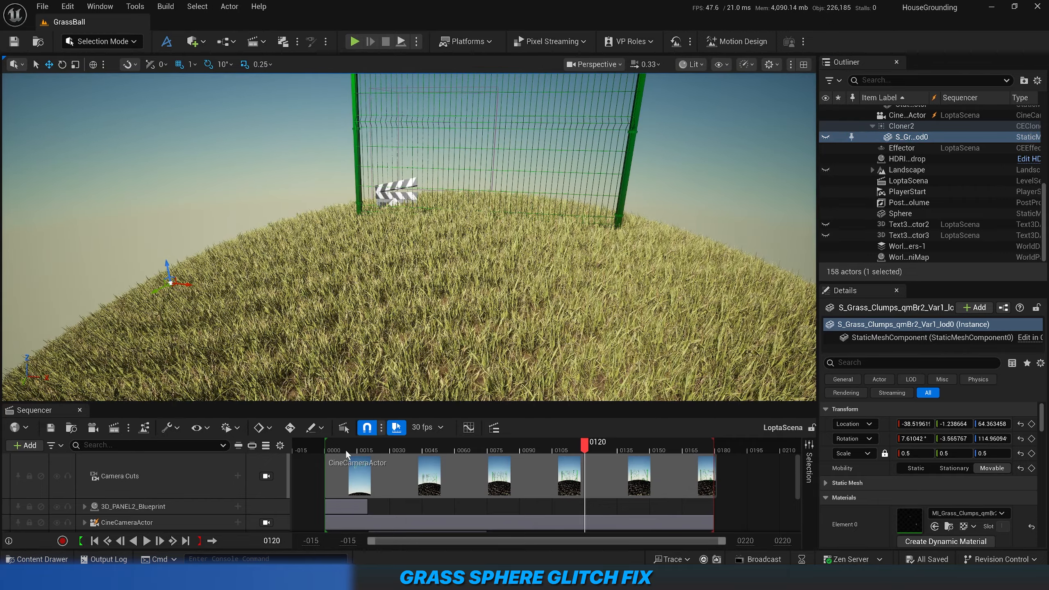
Scrub the LoptaScena sequence to frame 36 and inspect the grass from different distances.
drag(370, 448, 388, 462)
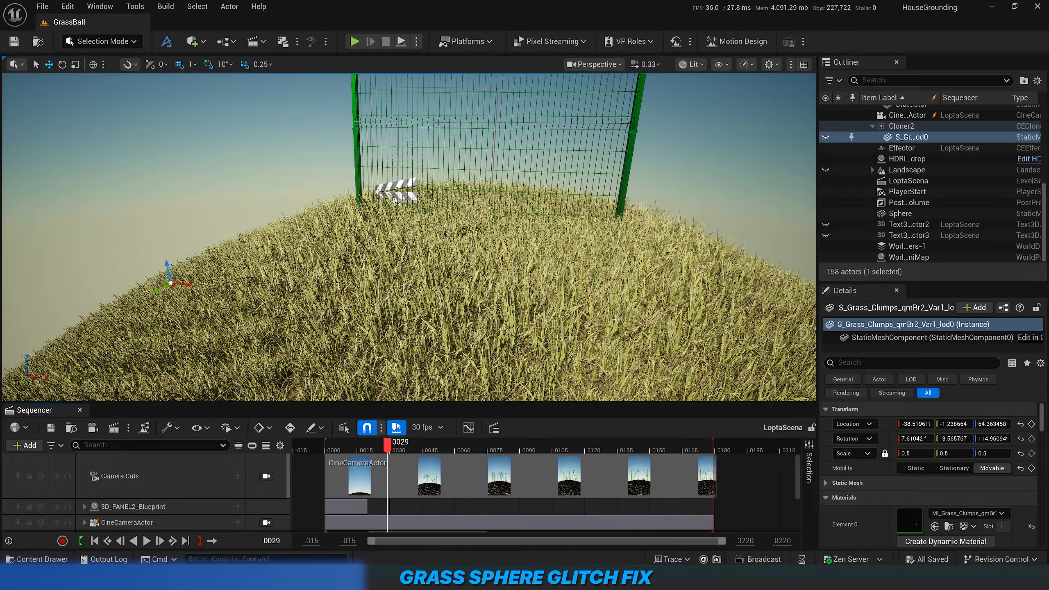
drag(390, 449, 402, 450)
key(s)
right_drag(409, 237, 510, 240)
key(w)
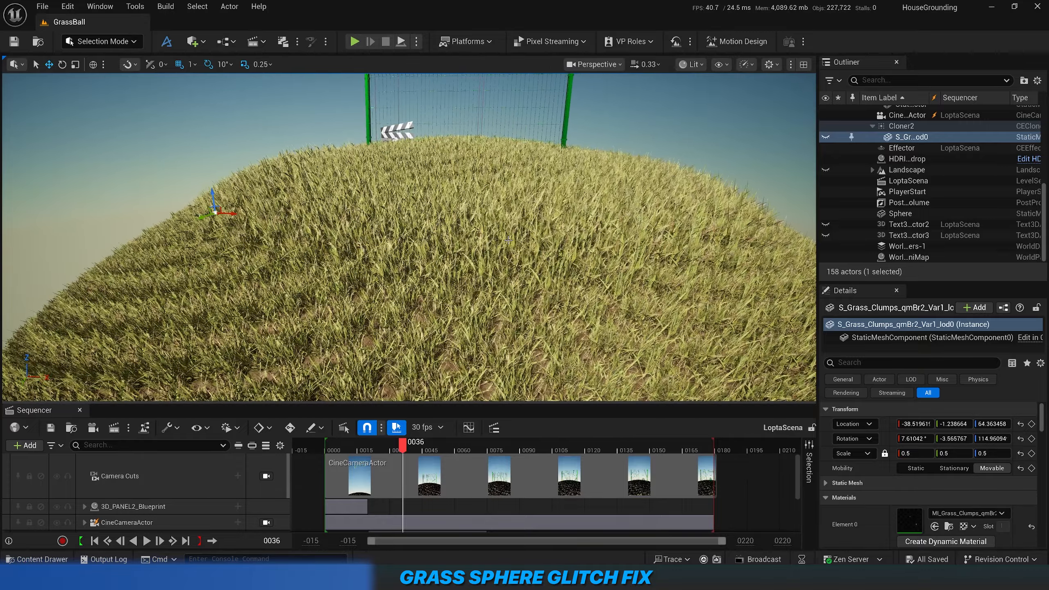
Review all of Cloner2's properties and select the base Sphere beneath the grass.
click(897, 127)
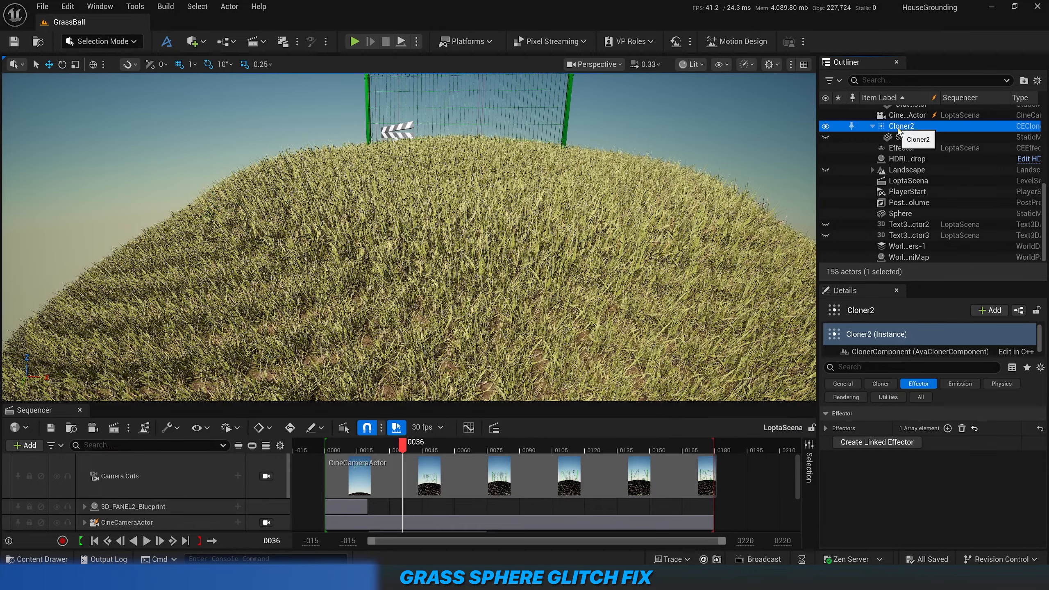
click(922, 397)
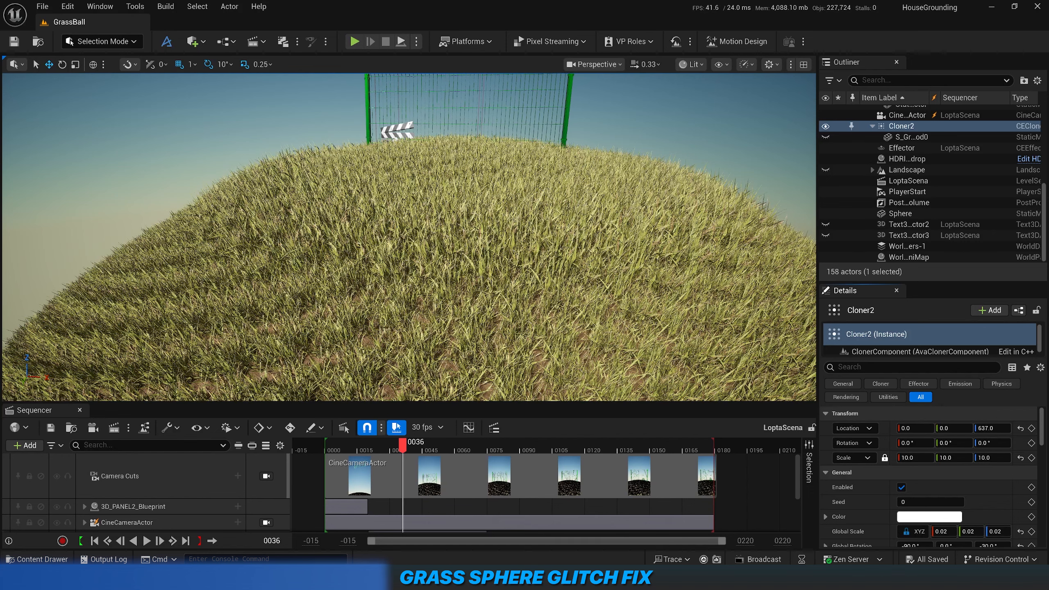
scroll(495, 248, down, 10)
click(280, 379)
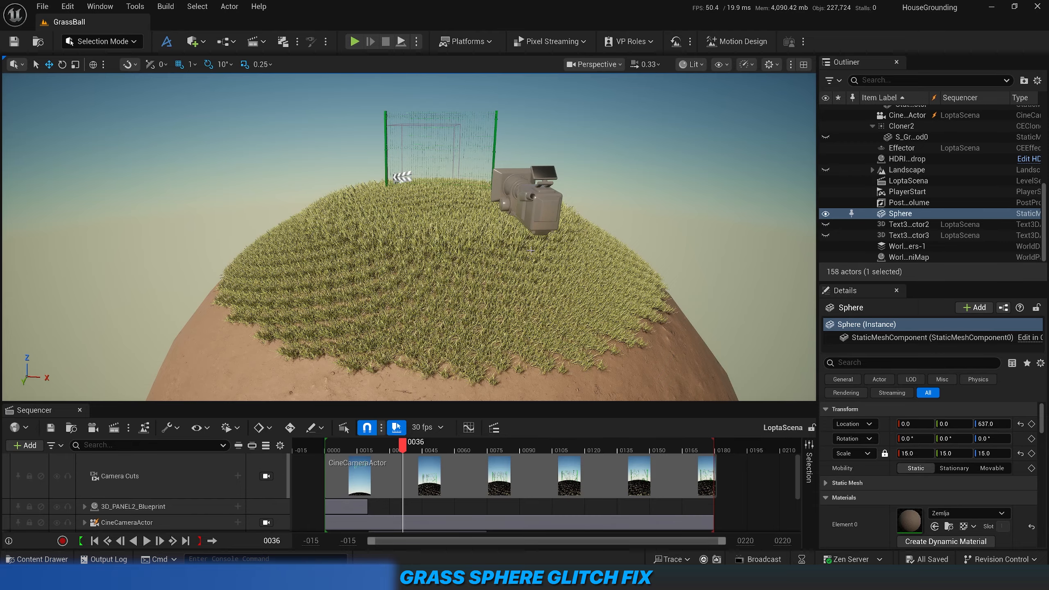
Select Cloner2 and bring up its layout settings with Count, Radius and Ratio.
click(904, 127)
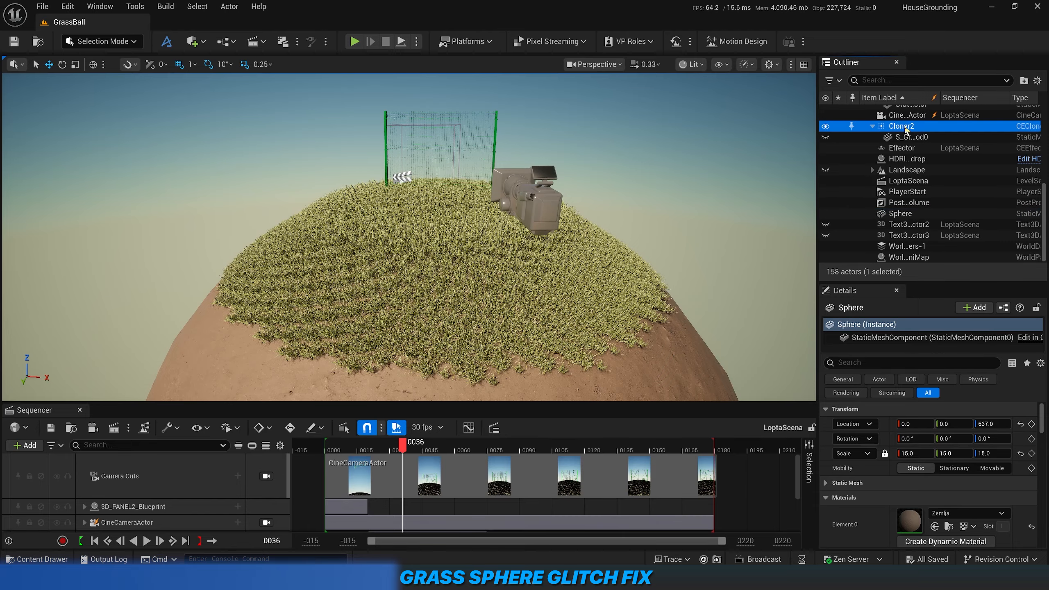
scroll(875, 498, down, 1)
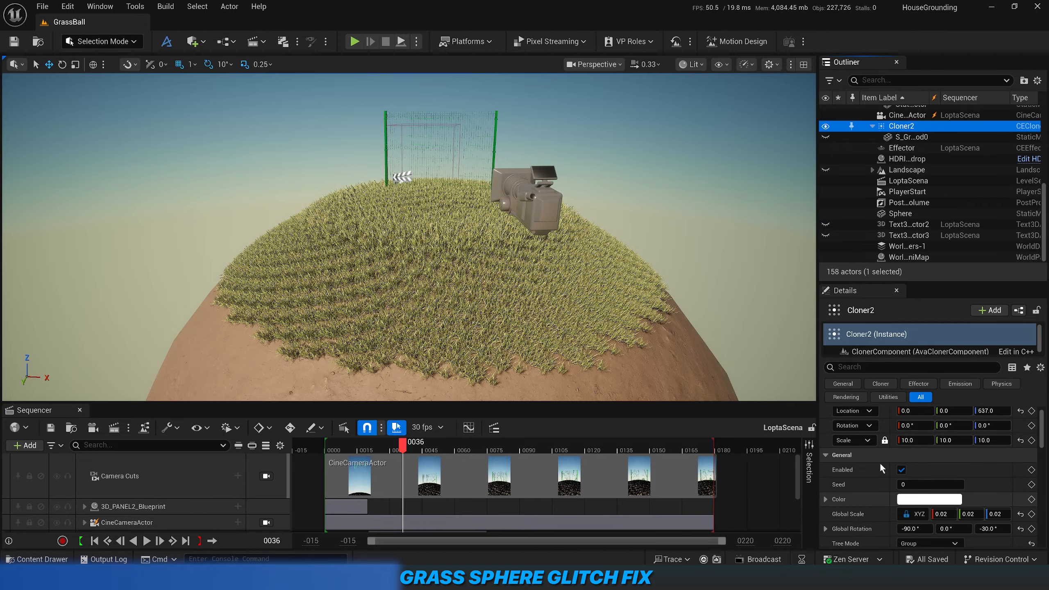
drag(921, 283, 934, 184)
scroll(867, 469, down, 4)
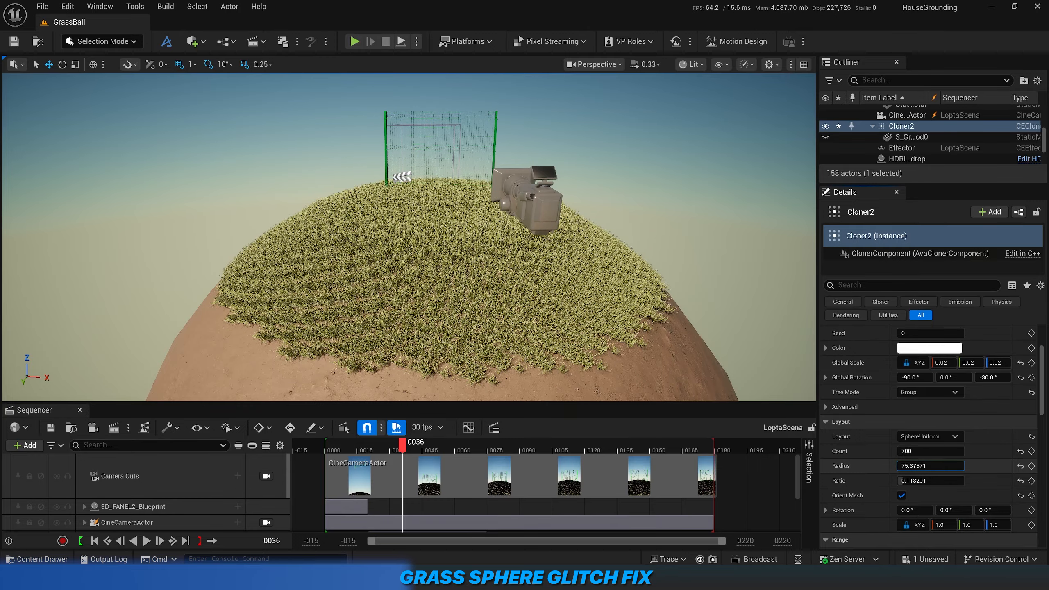
Try a Radius of about 75.94 for Cloner2 and check the grass edge against the sphere surface.
mouse_move(930, 466)
mouse_down()
mouse_move(946, 465)
mouse_move(924, 465)
mouse_move(933, 466)
mouse_up()
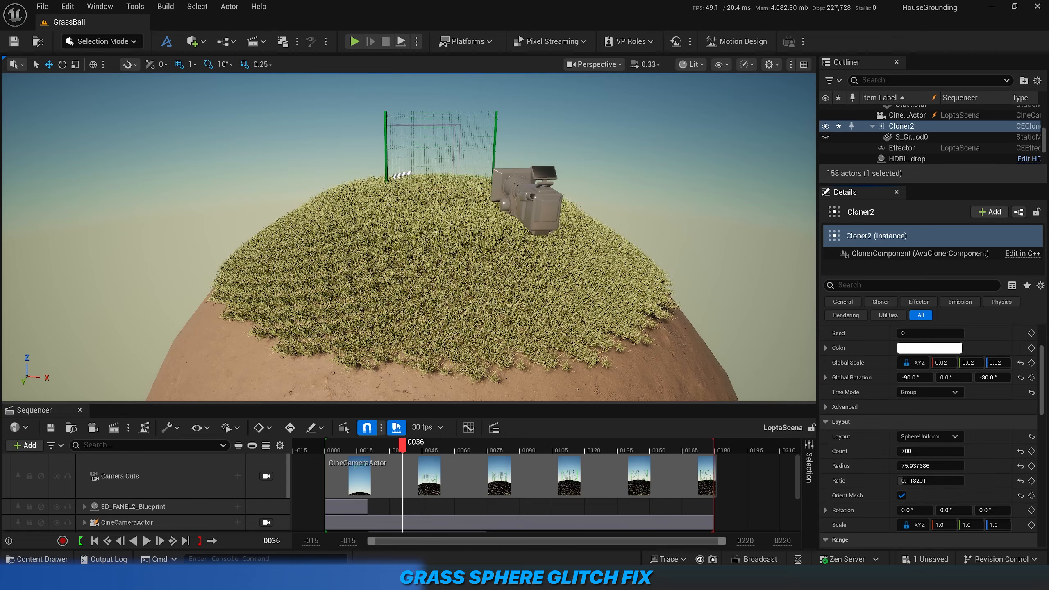
key(q)
right_drag(578, 314, 555, 250)
key(w)
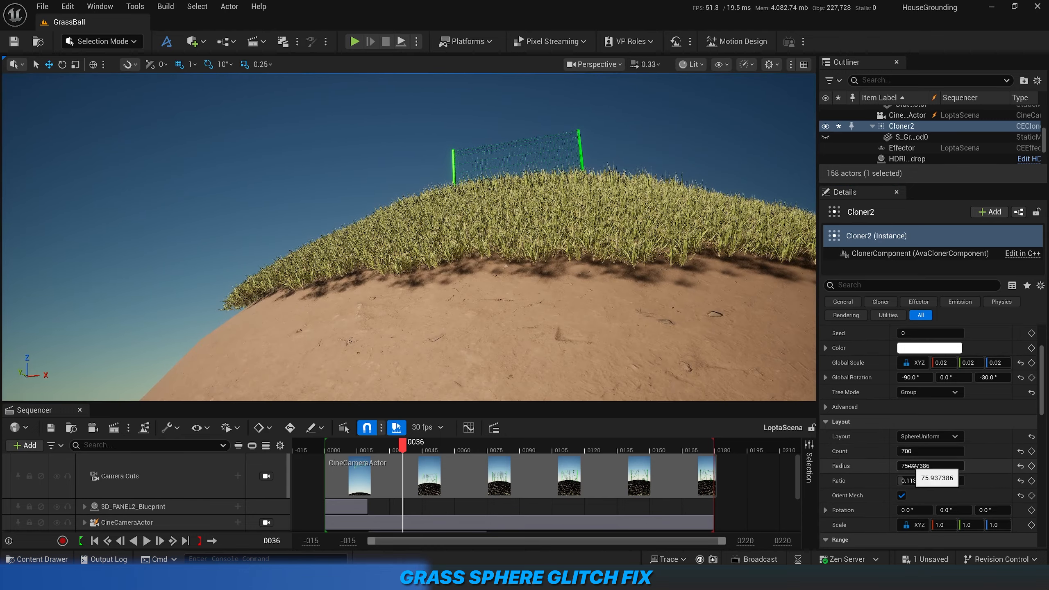
Set Cloner2's Radius to 74, and fine-tune it to about 74.29.
text(74)
key(Return)
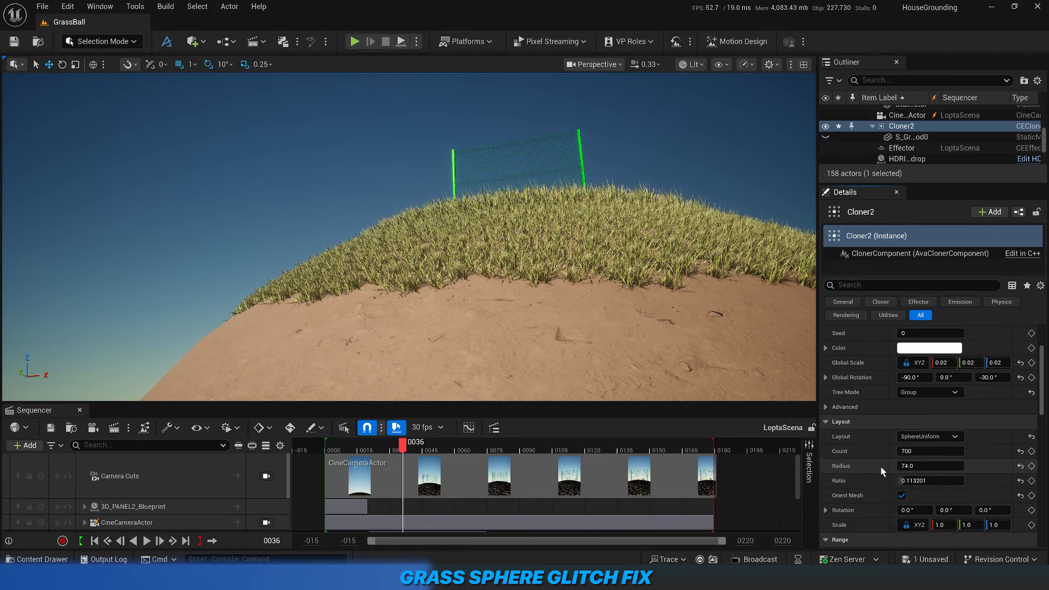
click(913, 464)
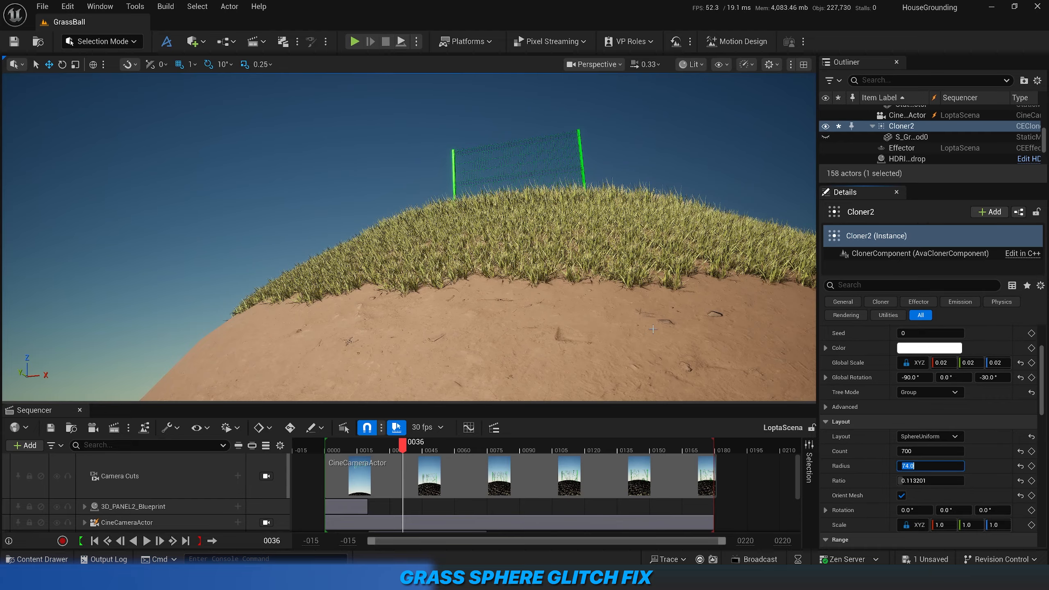
mouse_move(908, 466)
mouse_down()
mouse_move(931, 466)
mouse_move(915, 466)
mouse_up()
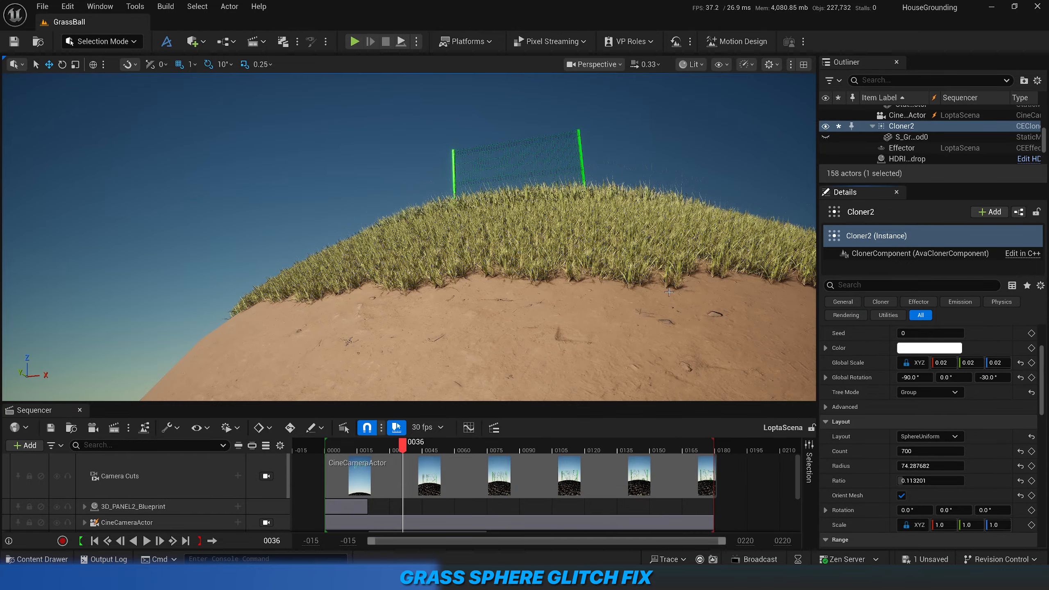
View the grass through CineCameraActor, scrub the sequence to frame 107 and return to the free perspective view.
right_drag(680, 288, 668, 385)
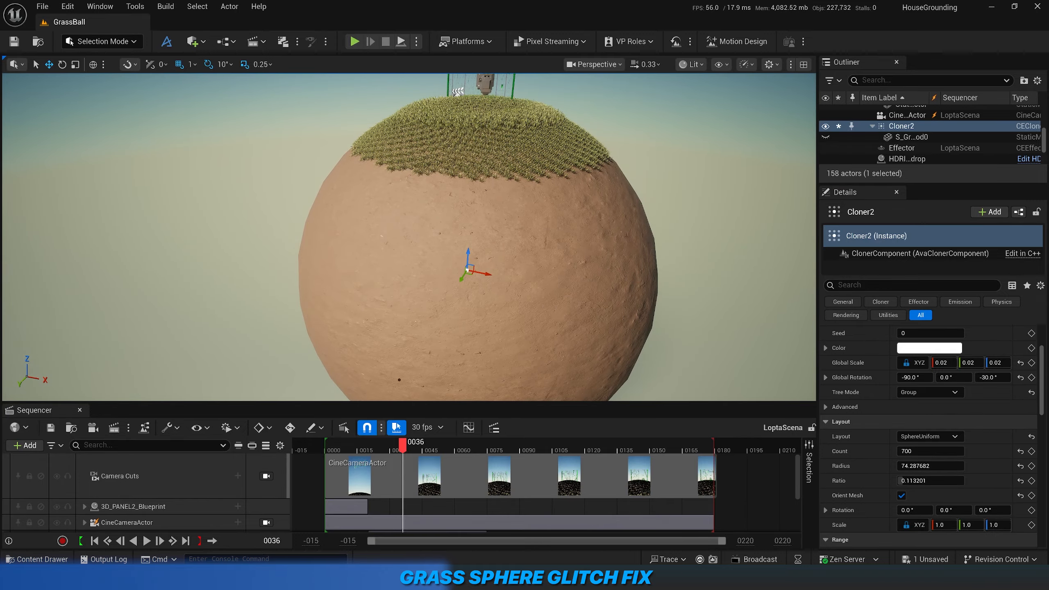
key(s)
right_drag(773, 393, 765, 356)
key(w)
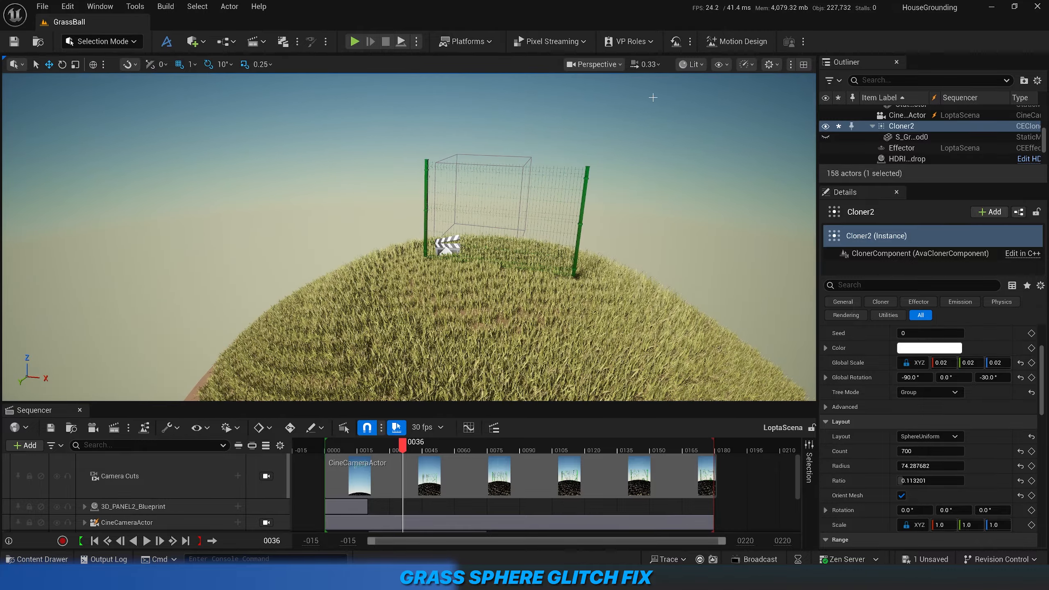
click(614, 65)
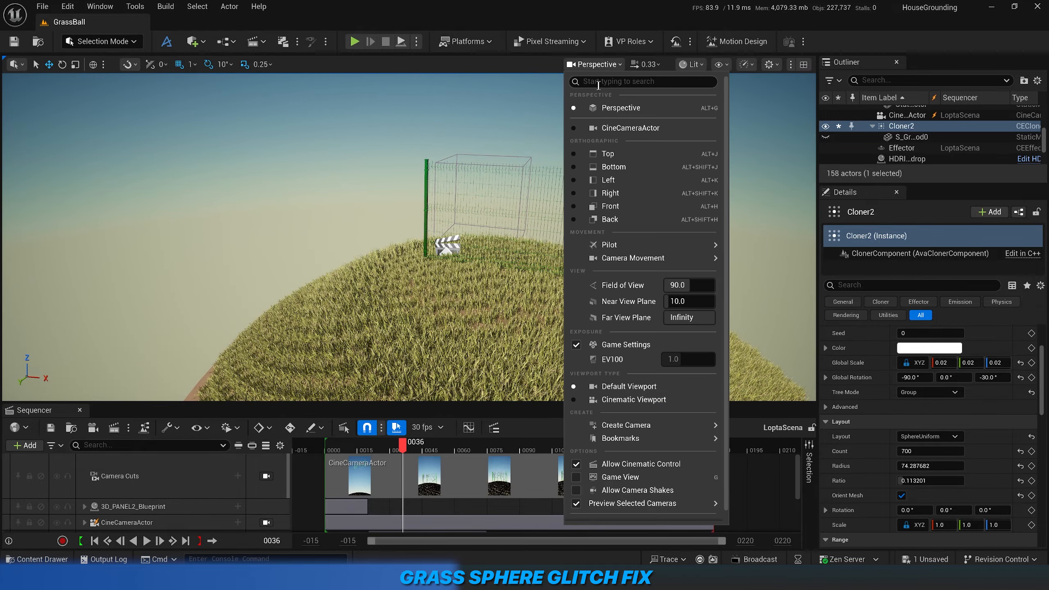
click(615, 130)
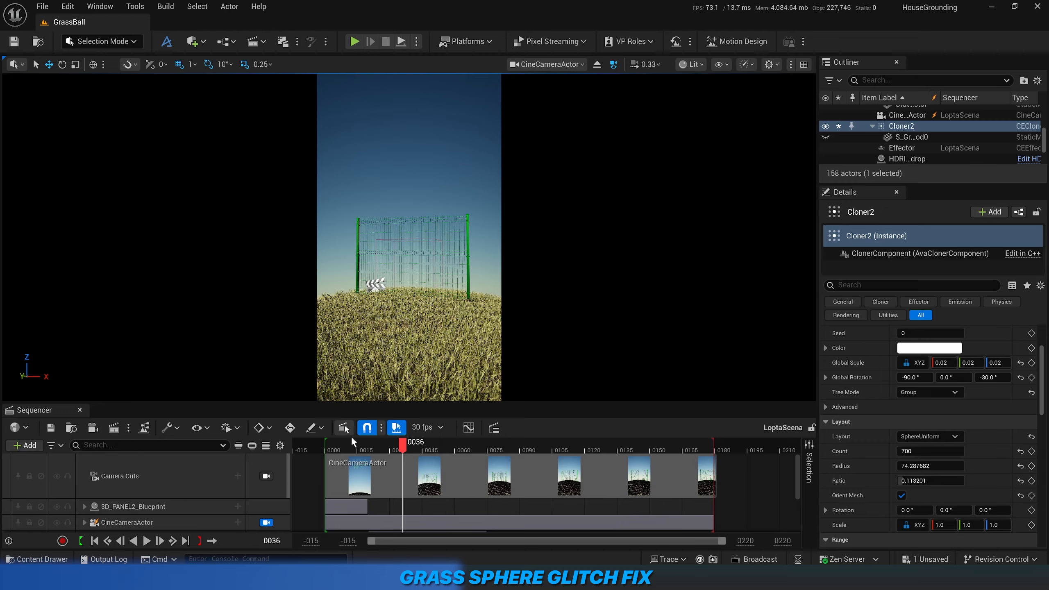
drag(349, 451, 558, 479)
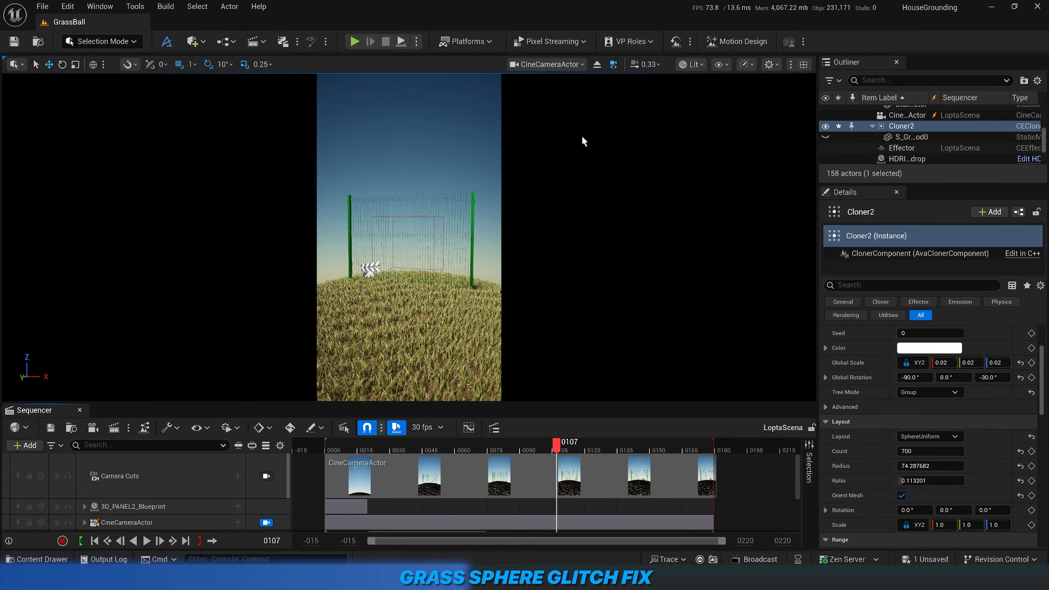
click(597, 65)
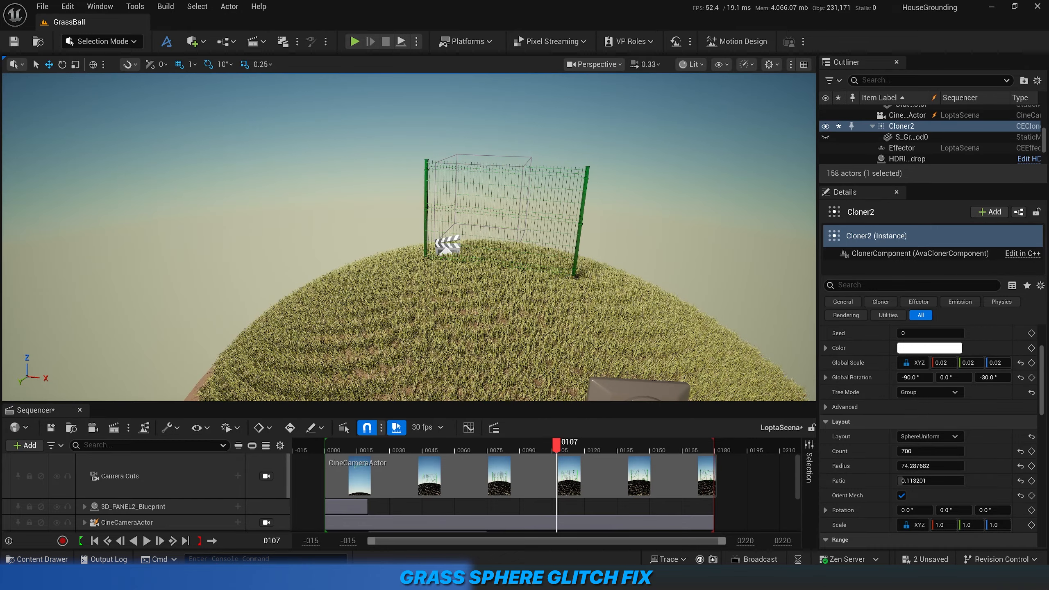
Try Cloner2's Ratio at 1.0 to spread grass over the whole sphere, and set it to 0.11.
key(s)
mouse_move(408, 237)
right_down()
mouse_move(407, 247)
mouse_move(404, 238)
right_up()
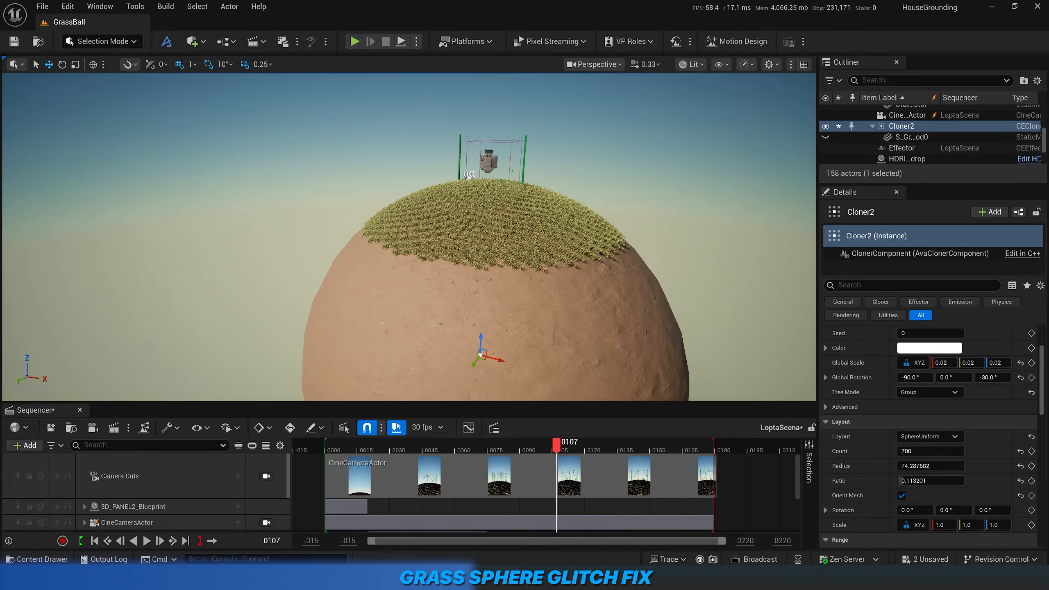
mouse_move(549, 191)
right_down()
mouse_move(547, 203)
mouse_move(549, 190)
right_up()
key(s)
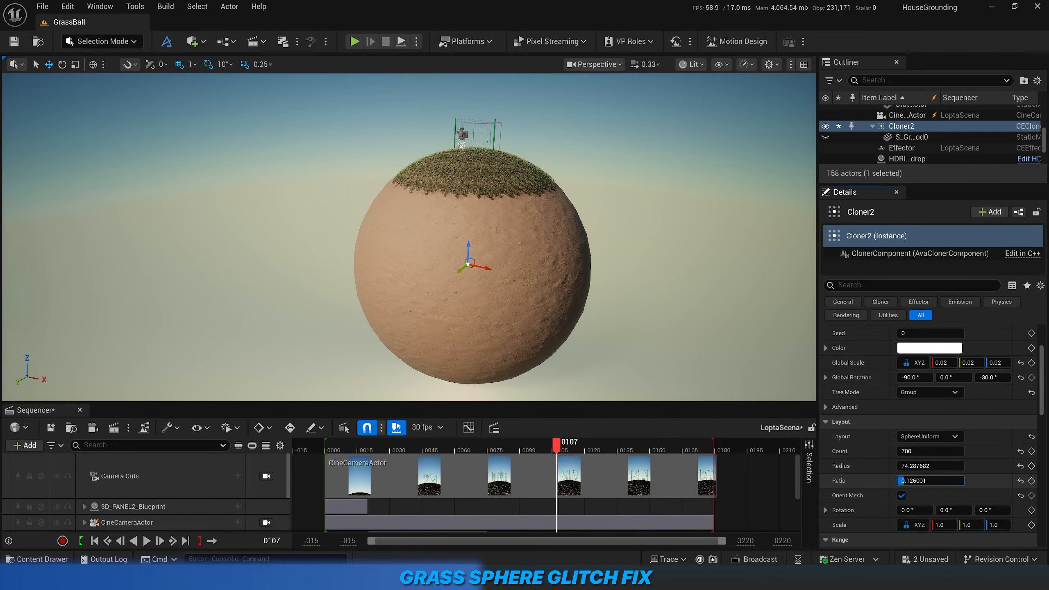
drag(901, 480, 964, 481)
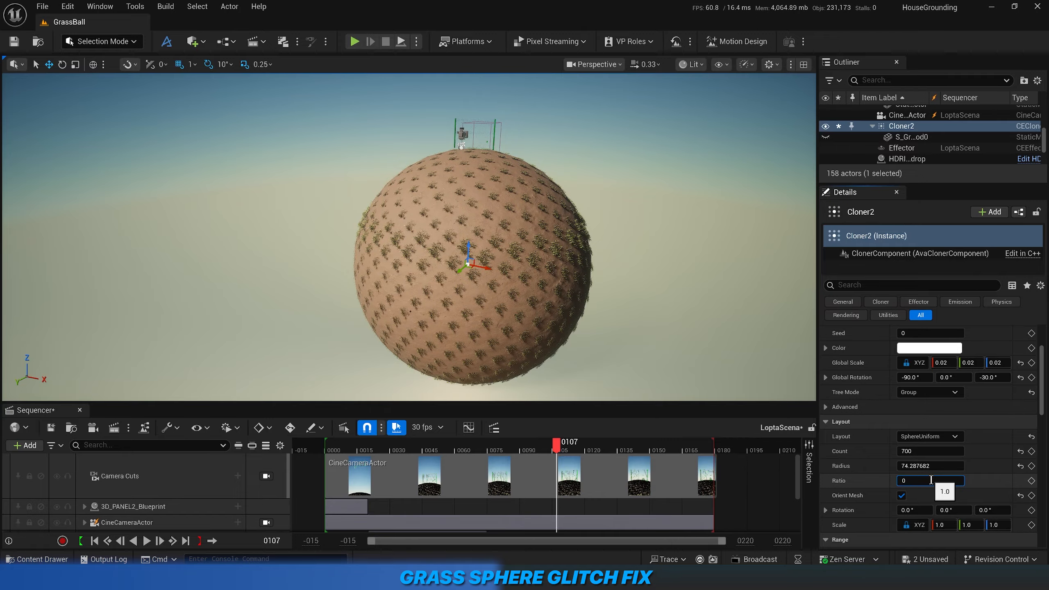
text(1)
key(Return)
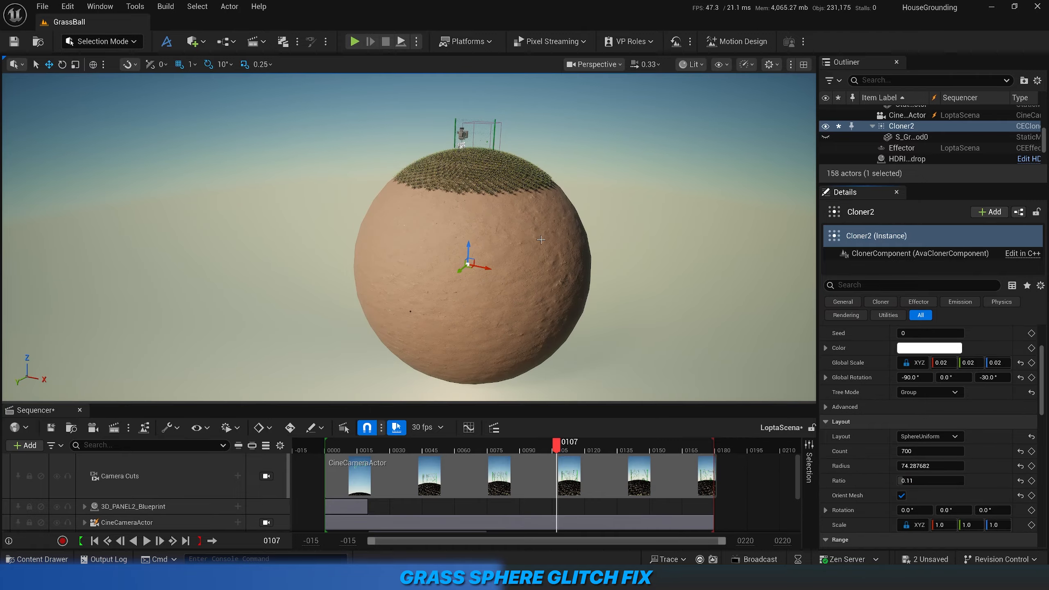
Try a Count of 705 for Cloner2 near the fence, and set it back to 700.
key(w)
right_drag(489, 201, 489, 201)
key(e)
key(w)
key(s)
mouse_move(907, 450)
mouse_down()
mouse_move(892, 450)
mouse_move(907, 451)
mouse_up()
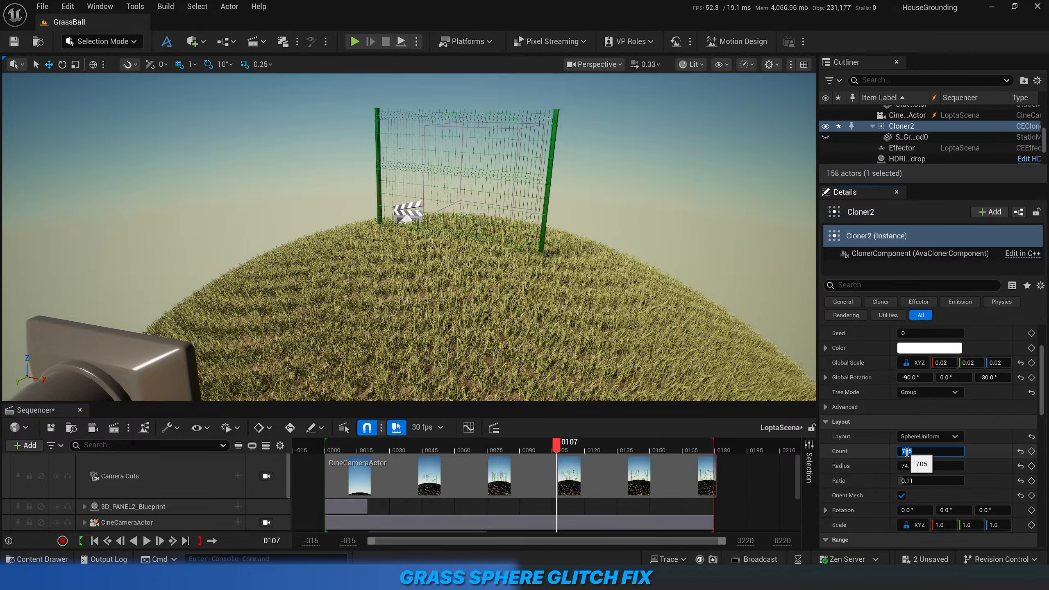
key(Return)
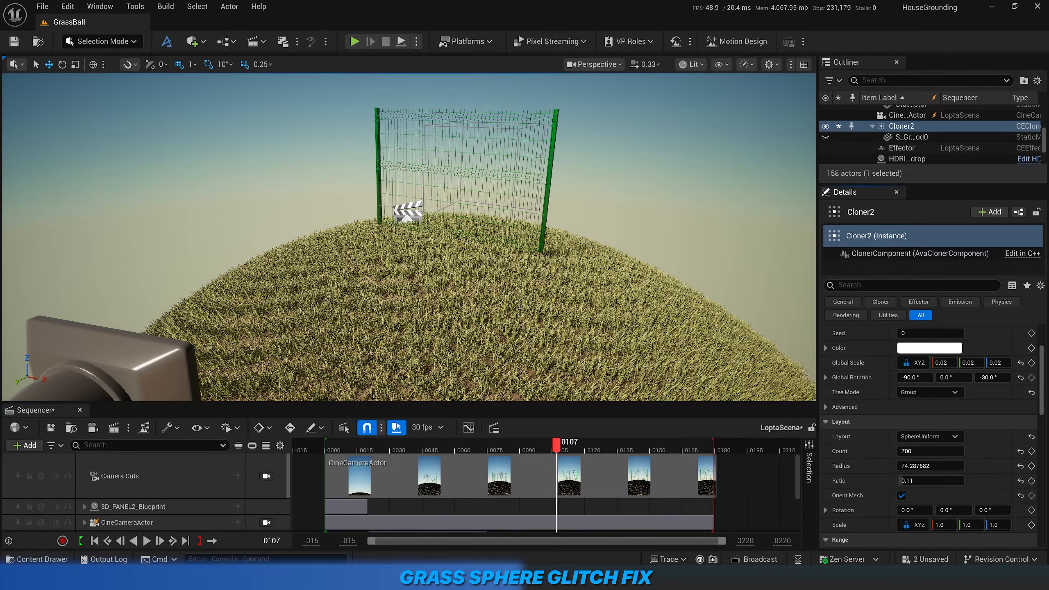
Examine the cloned grass around the fence and along its lower edge, from close up and from a distance.
right_drag(519, 307, 530, 288)
key(w)
key(e)
right_drag(409, 237, 450, 269)
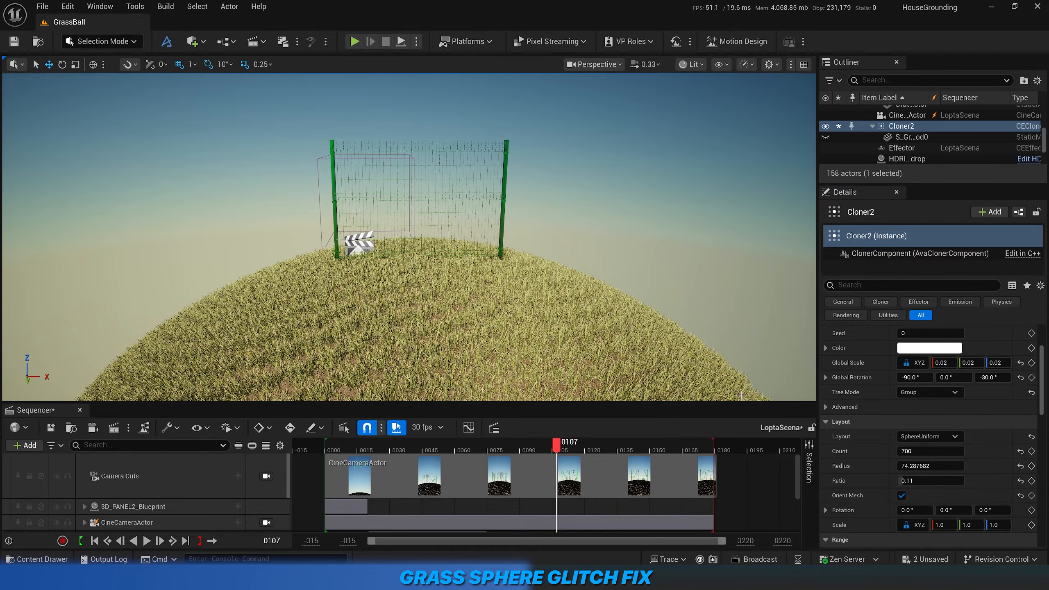
right_drag(409, 237, 386, 202)
key(w)
key(e)
key(a)
key(s)
key(w)
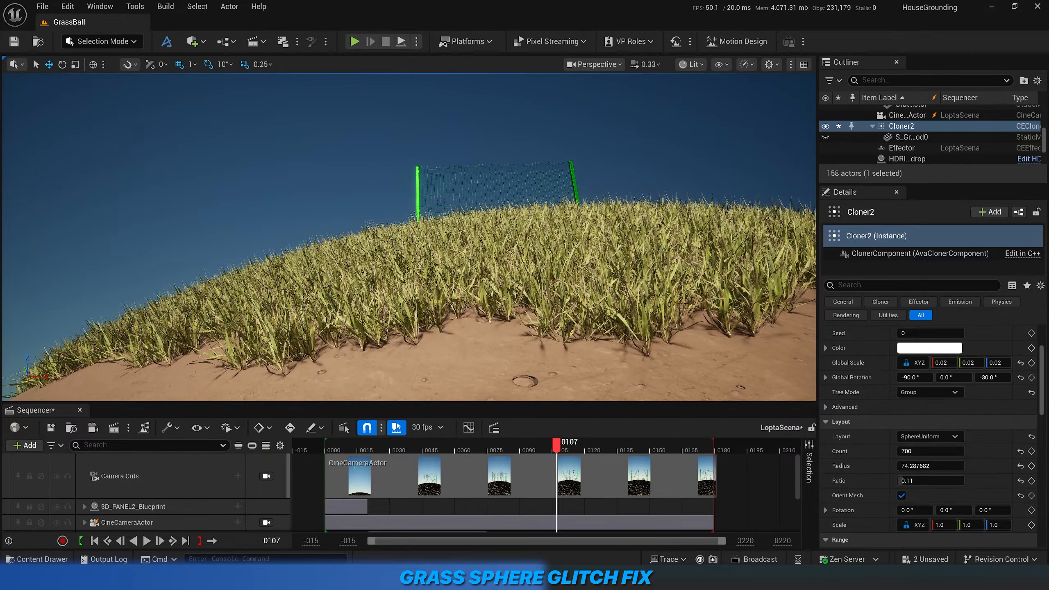
key(s)
right_drag(390, 248, 303, 252)
key(w)
key(d)
key(s)
key(e)
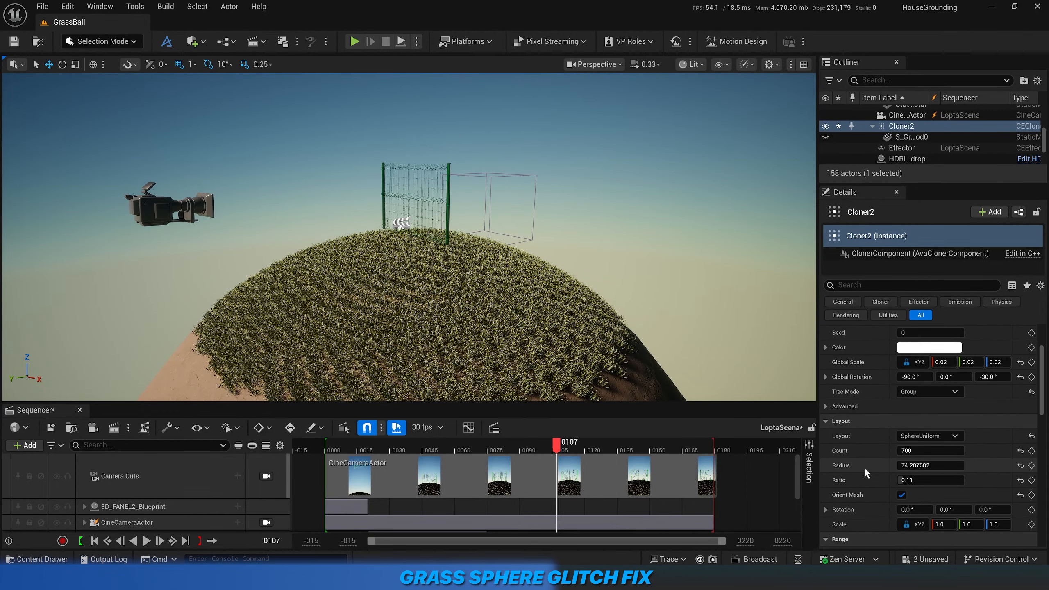
Change Cloner2's layout to Mesh with the Sphere as the sample actor.
scroll(865, 468, up, 2)
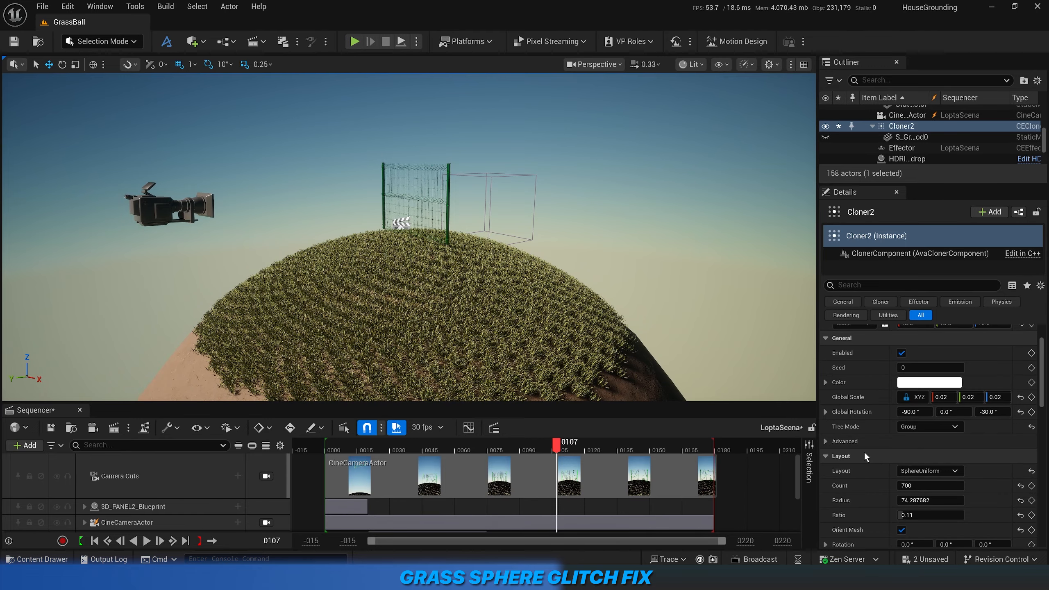
scroll(863, 453, down, 2)
click(929, 436)
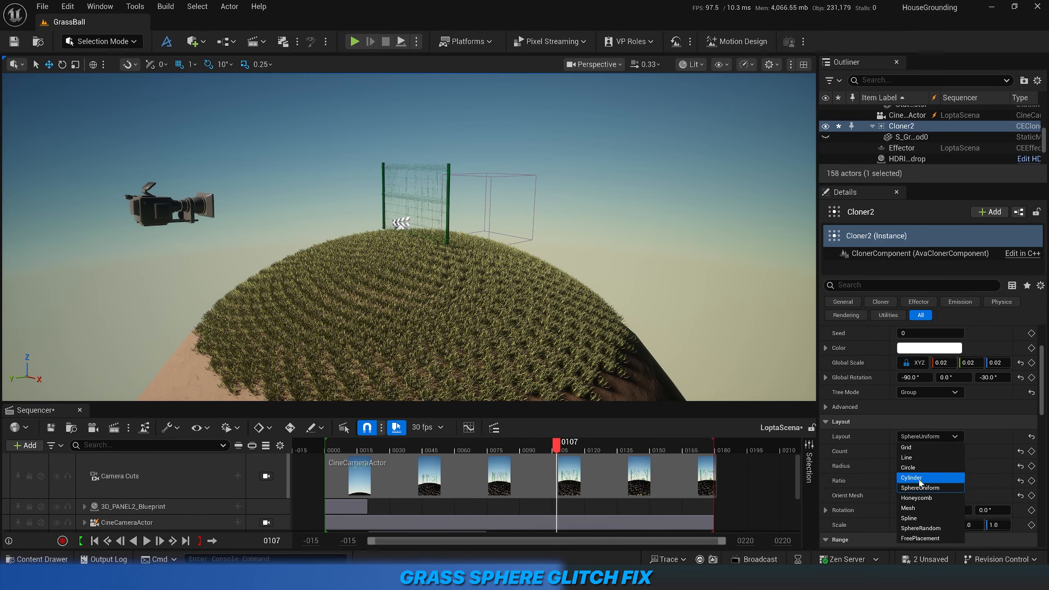
click(915, 508)
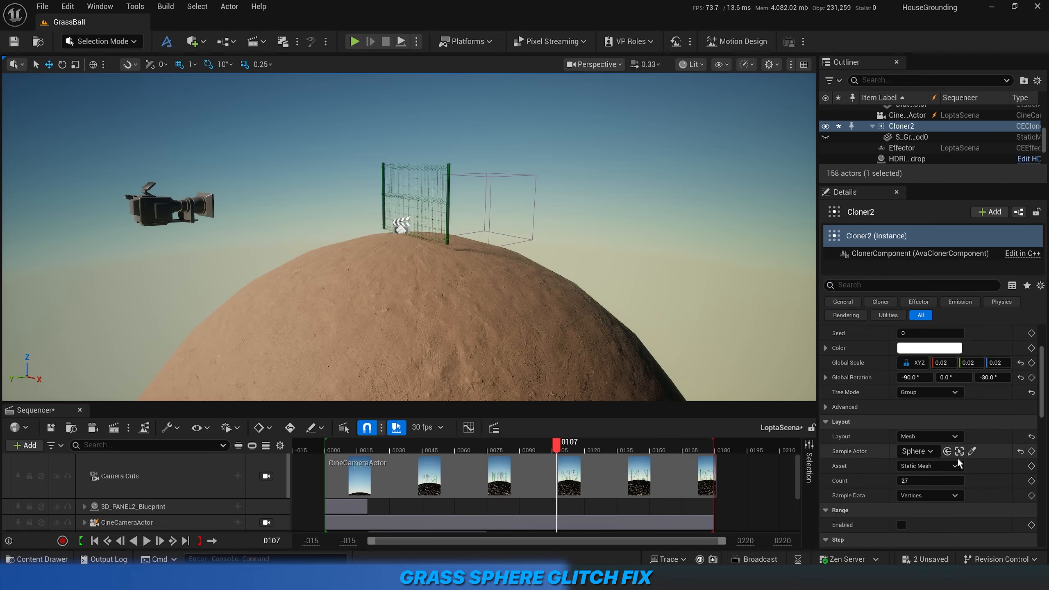
click(972, 451)
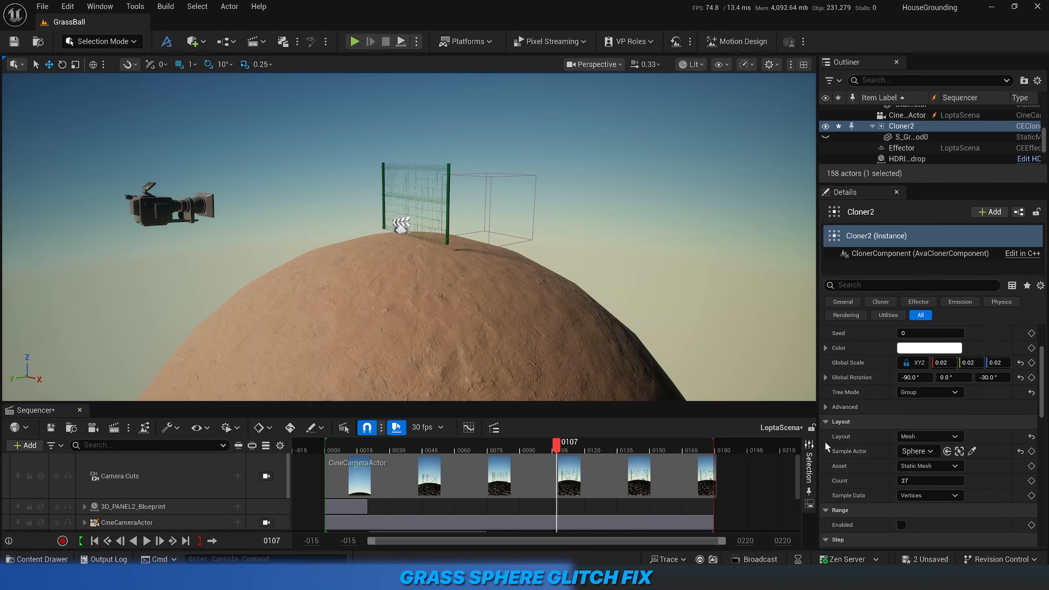
Hide the base Sphere to examine how the Mesh layout places the grass clones, and show it again.
right_drag(586, 349, 586, 363)
key(s)
mouse_move(483, 291)
right_down()
mouse_move(483, 312)
mouse_move(468, 305)
mouse_move(479, 281)
mouse_move(482, 292)
right_up()
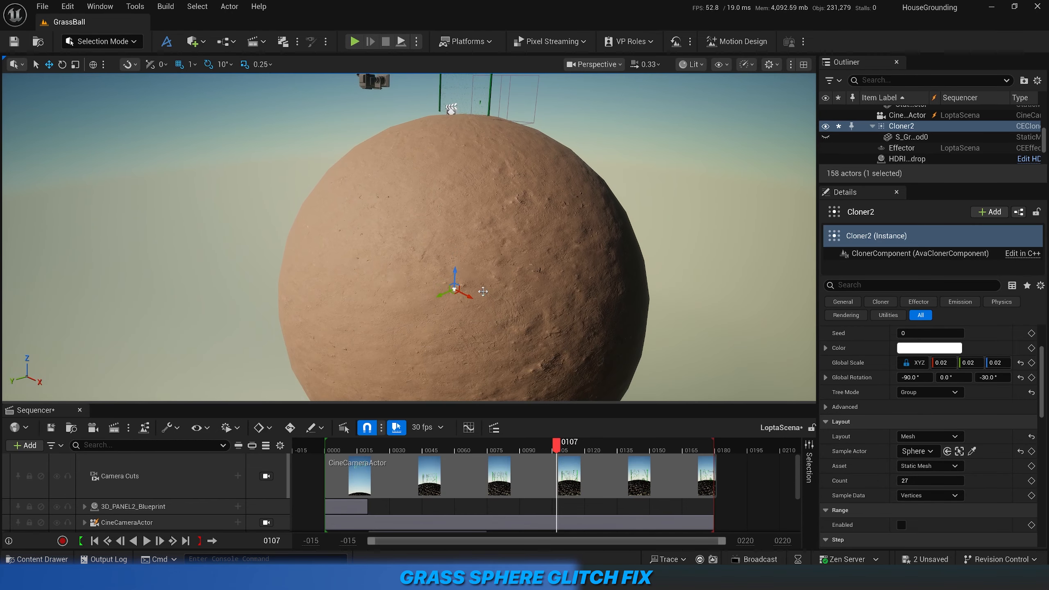
click(589, 223)
click(825, 140)
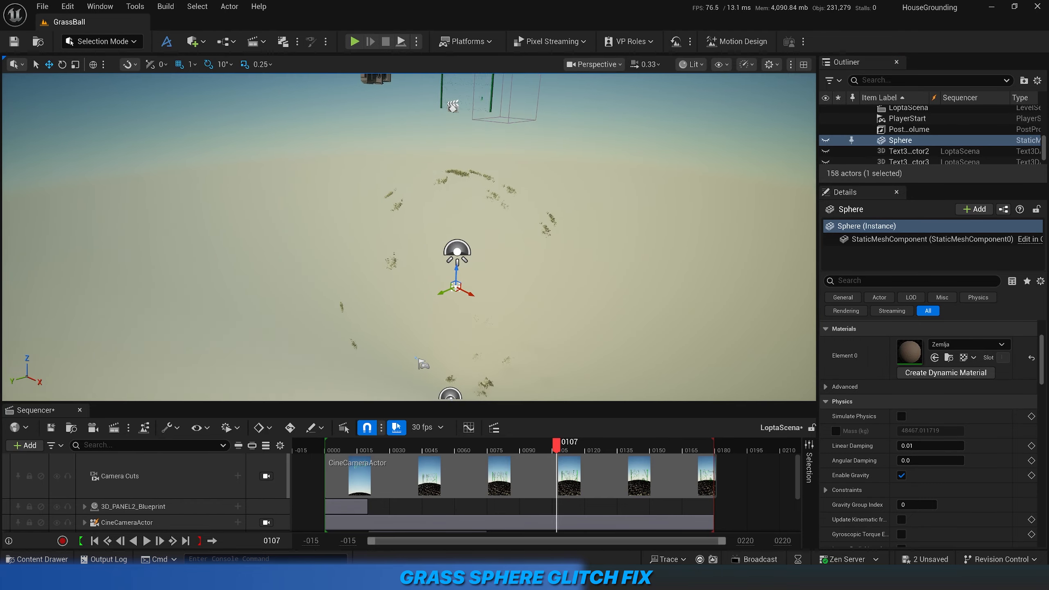
key(q)
right_drag(495, 248, 492, 219)
key(e)
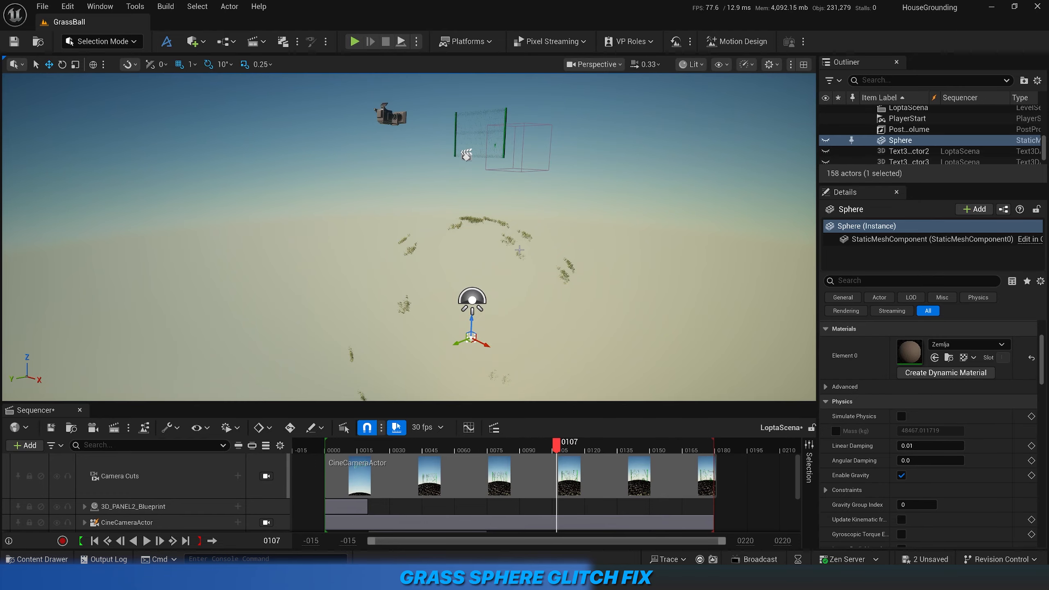
click(826, 141)
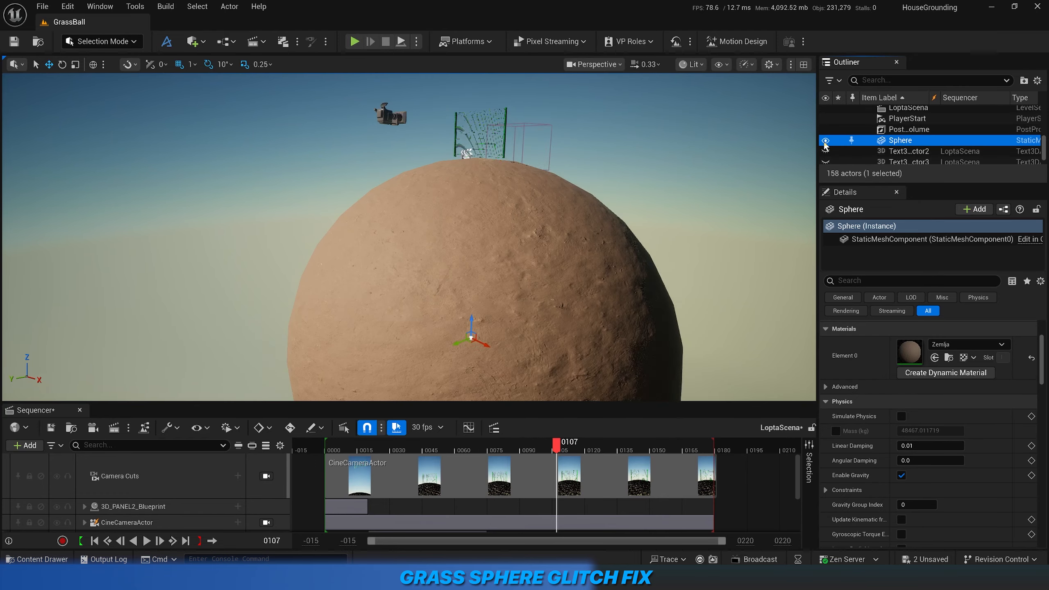
Switch to Modeling mode with the Sphere selected and look through the Mesh, Model, Bake and Voxel tools.
click(108, 41)
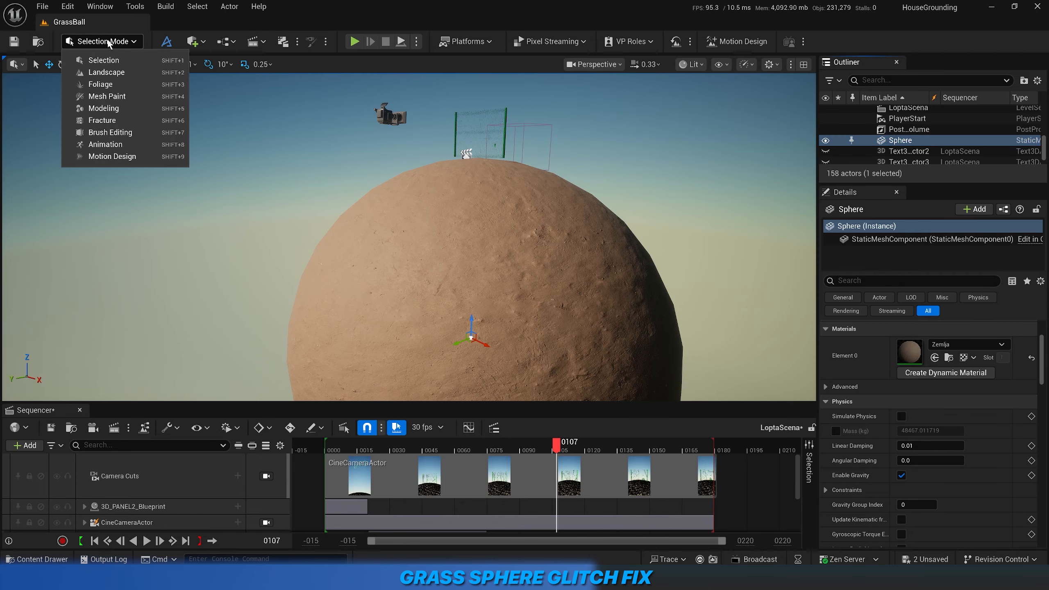
click(105, 110)
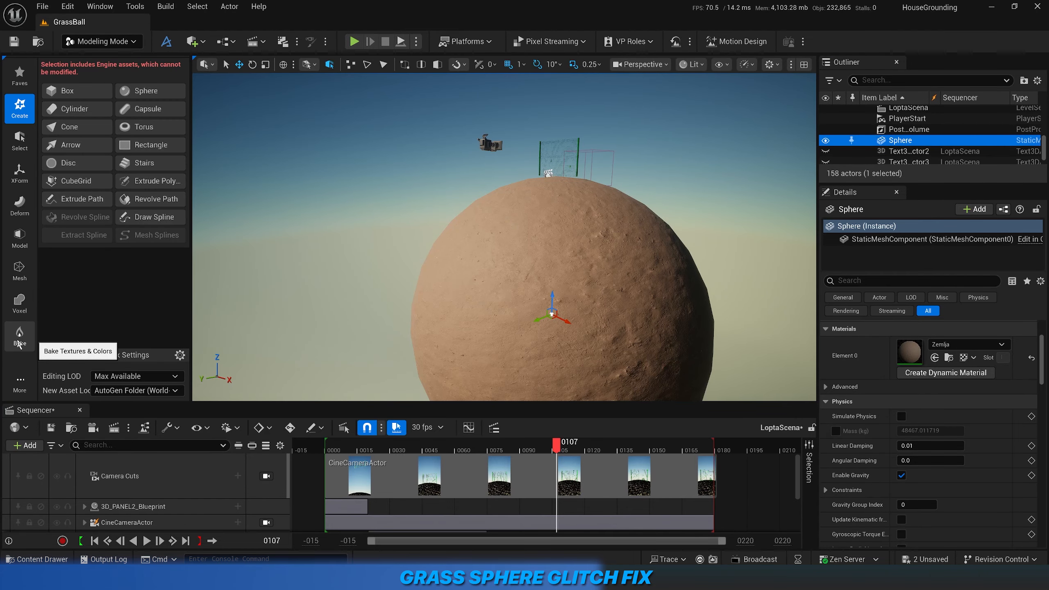
click(20, 279)
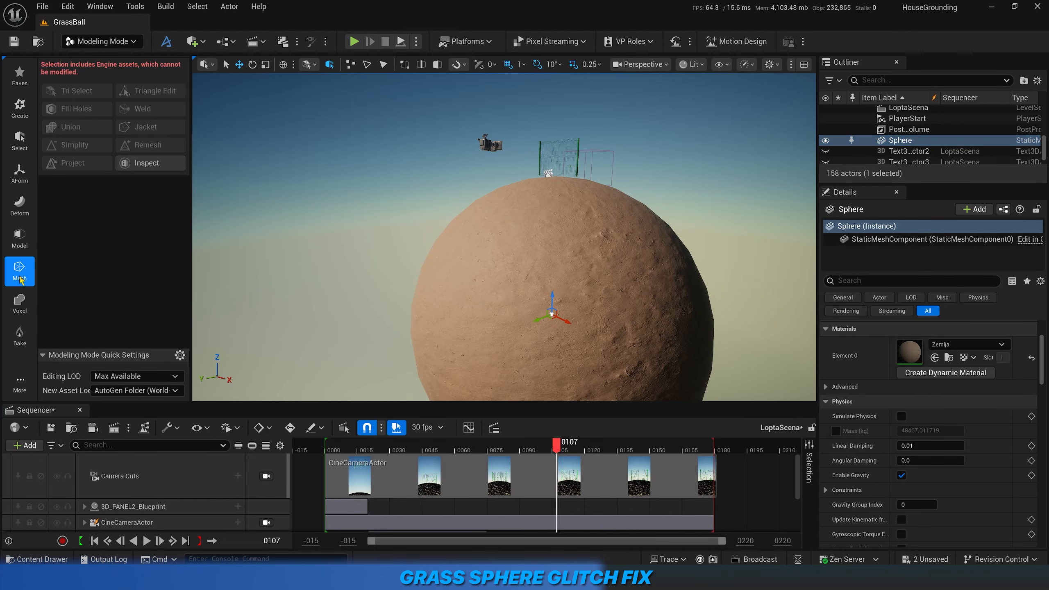
click(19, 238)
click(20, 341)
click(21, 312)
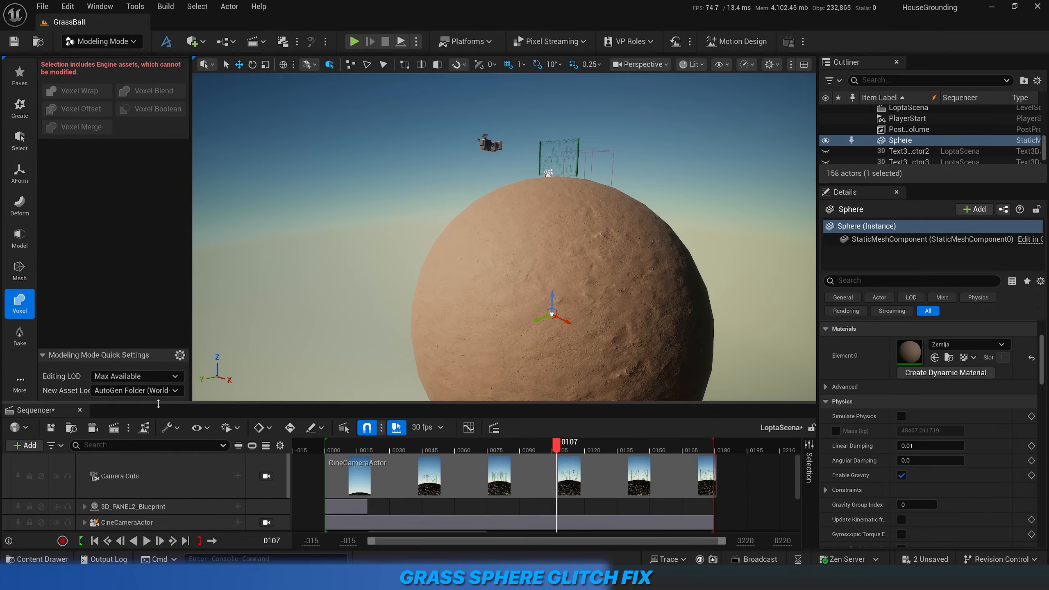
Look through the Attributes modeling tools for the Sphere and return the editor to Selection mode.
drag(99, 403, 99, 505)
click(19, 399)
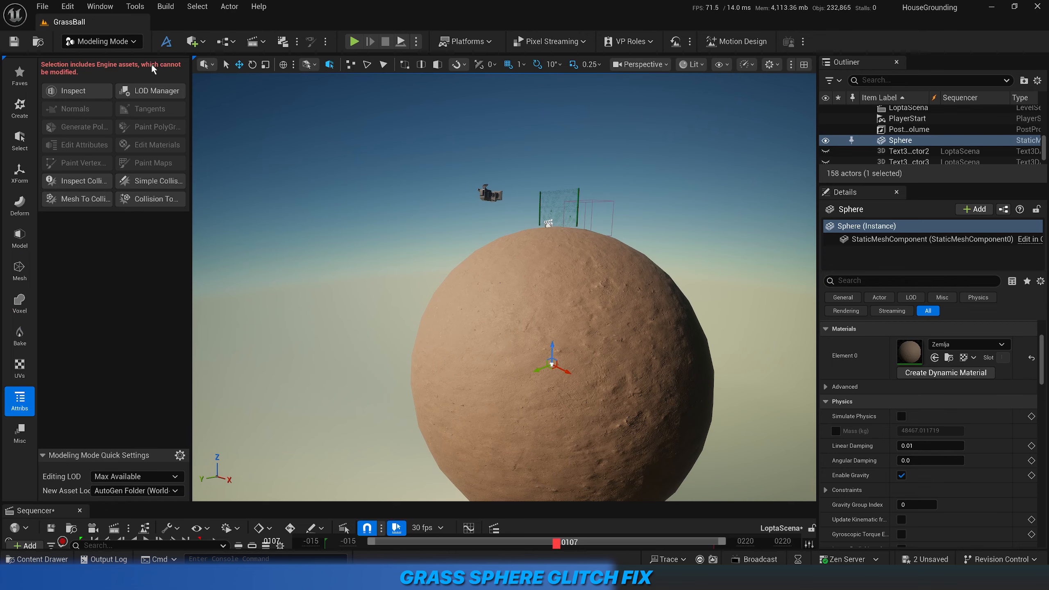
click(103, 41)
click(104, 61)
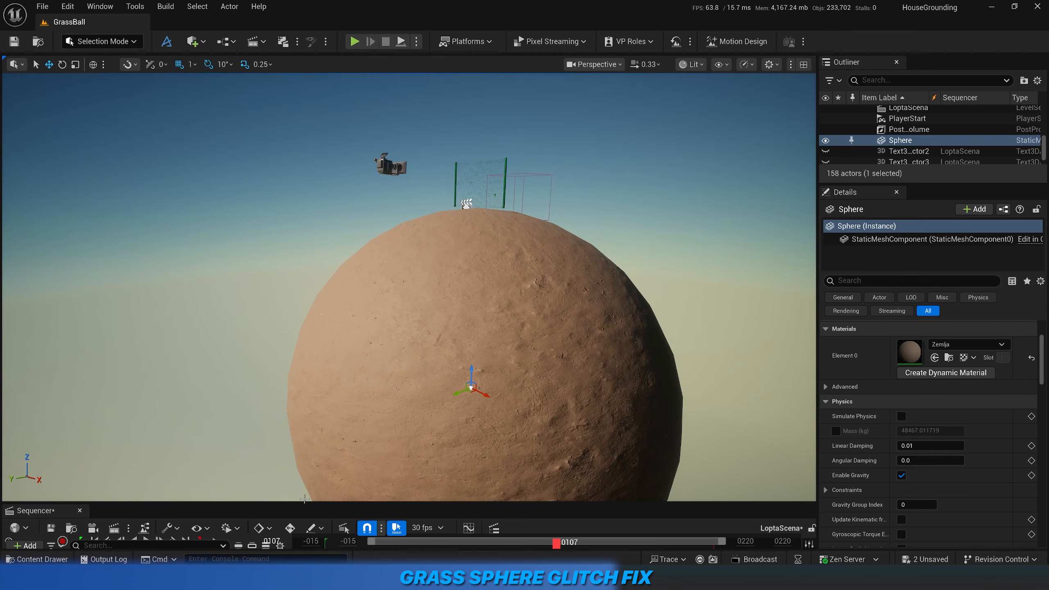
drag(305, 501, 294, 446)
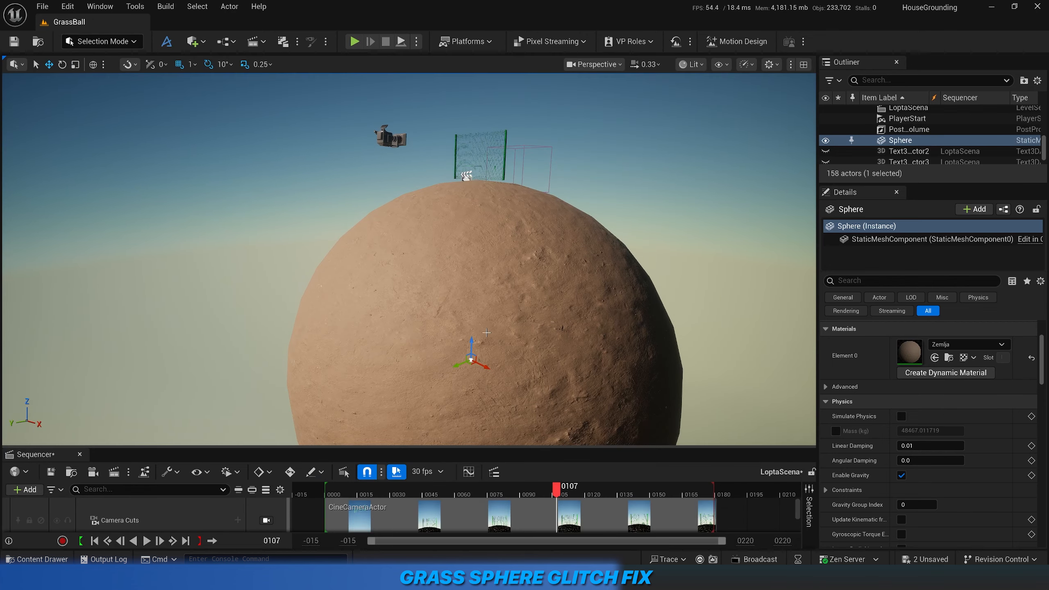
Select Cloner2 and set its layout to SphereUniform.
scroll(893, 141, up, 5)
click(893, 140)
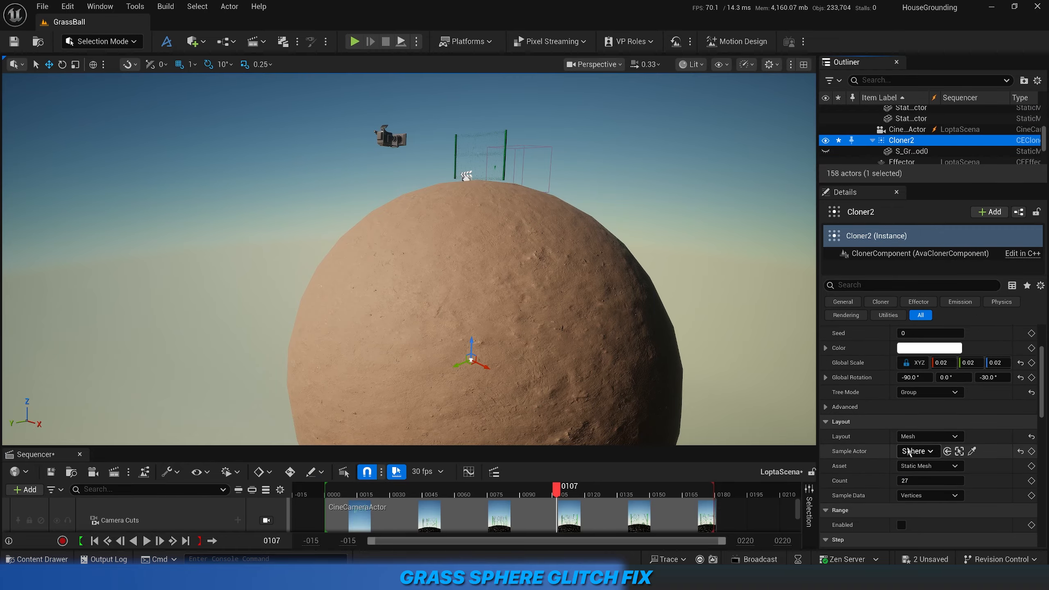
click(925, 439)
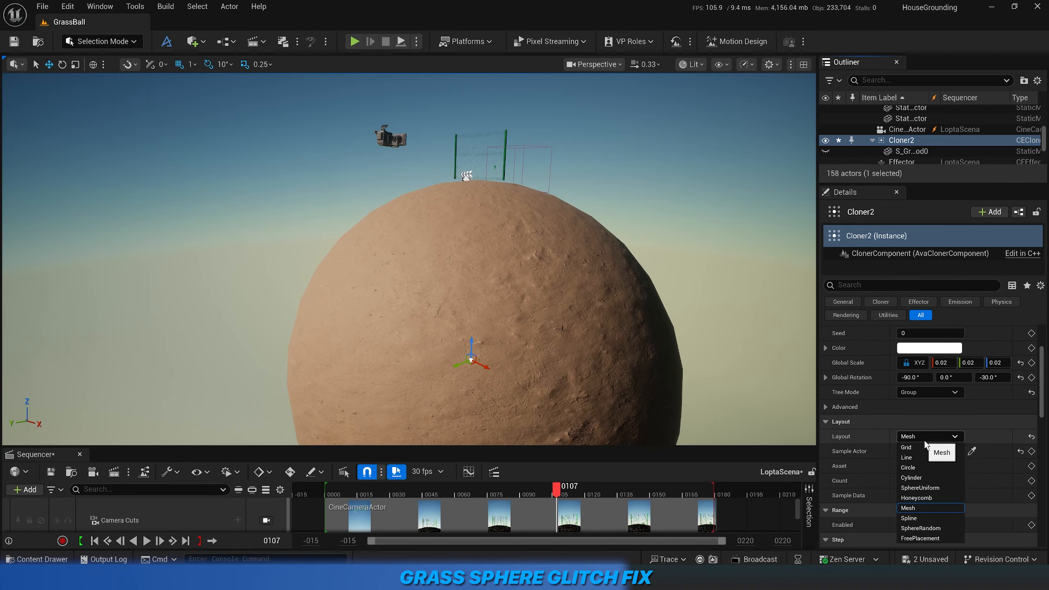
click(923, 488)
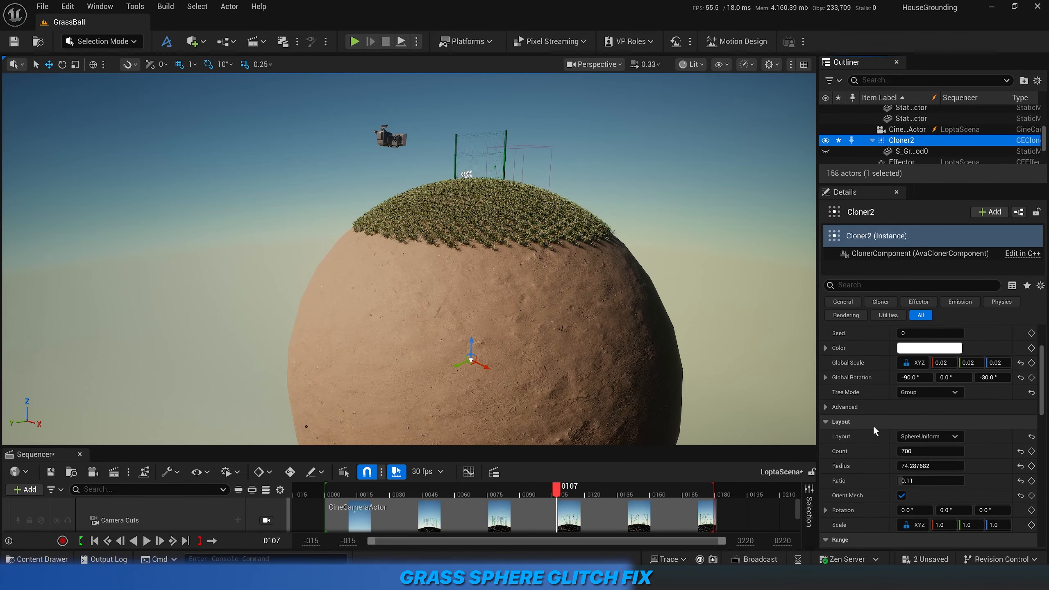
Examine the grass clones from the lower edge of the patch up to the fence.
right_drag(620, 314, 607, 290)
key(w)
key(w)
key(q)
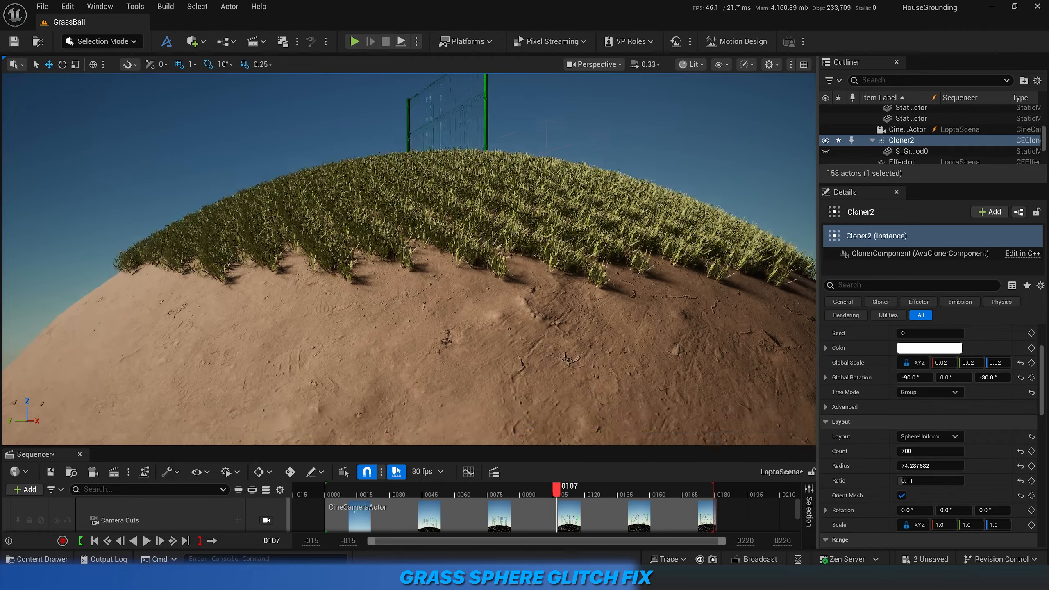
key(e)
mouse_move(607, 289)
right_down()
mouse_move(611, 330)
mouse_move(598, 295)
right_up()
key(w)
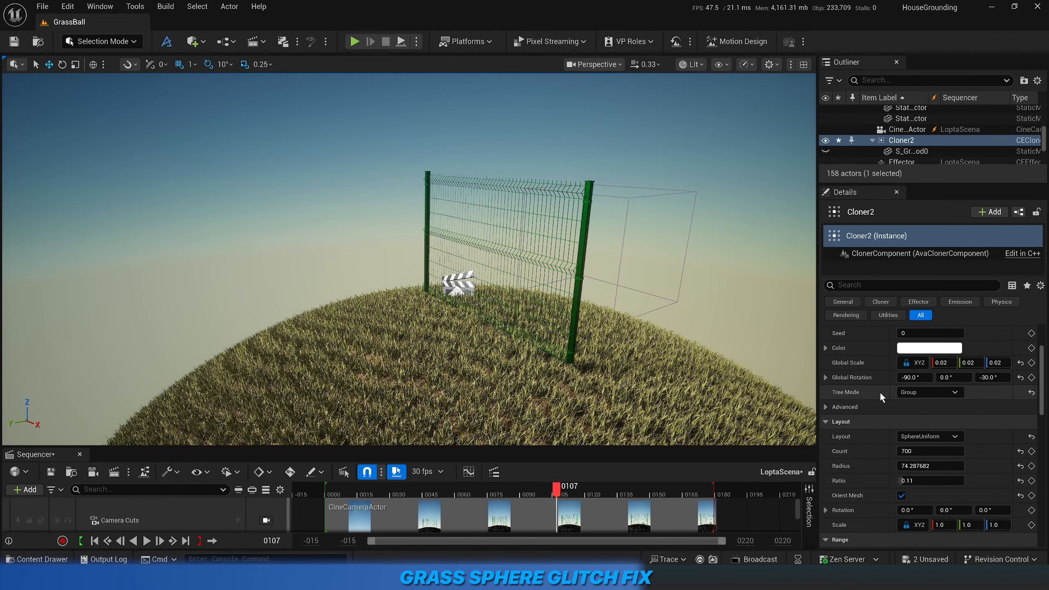
Try a Global Scale of 1 on Cloner2's grass clones and set it back to 0.02.
scroll(945, 378, up, 1)
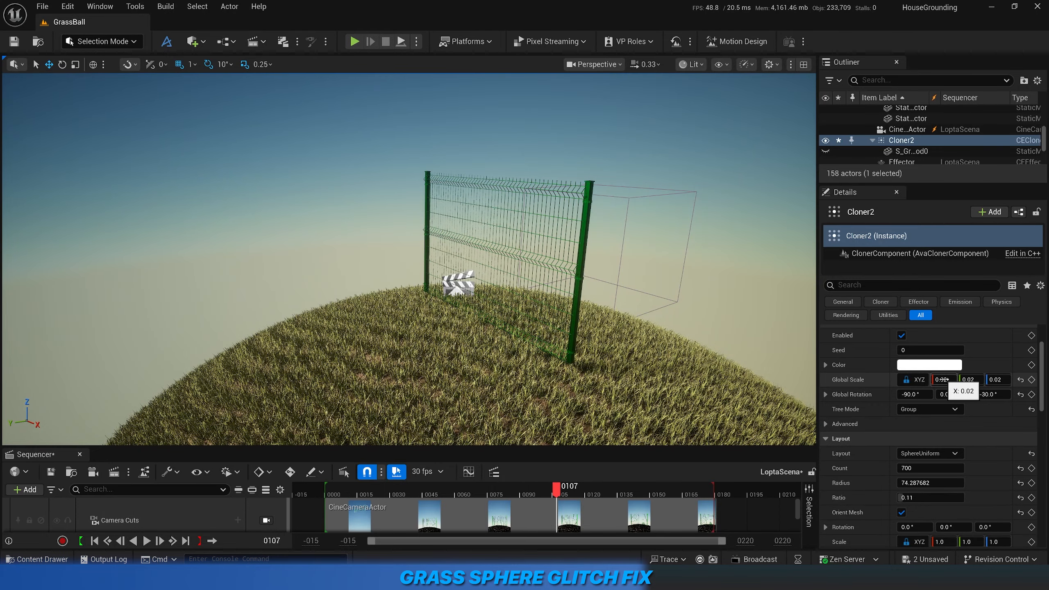
text(1)
key(Return)
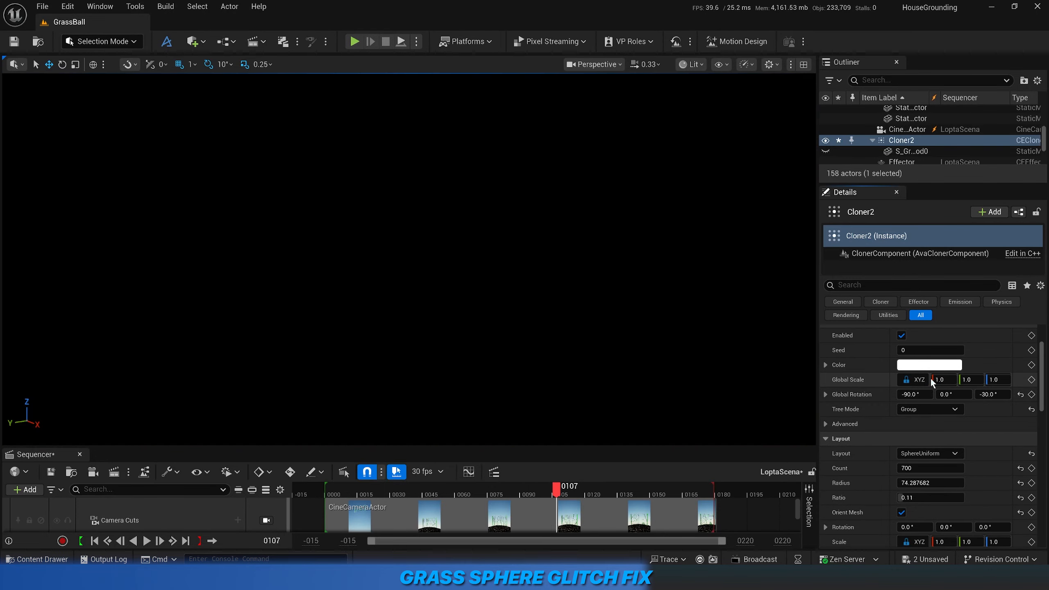
text(0.02)
key(Return)
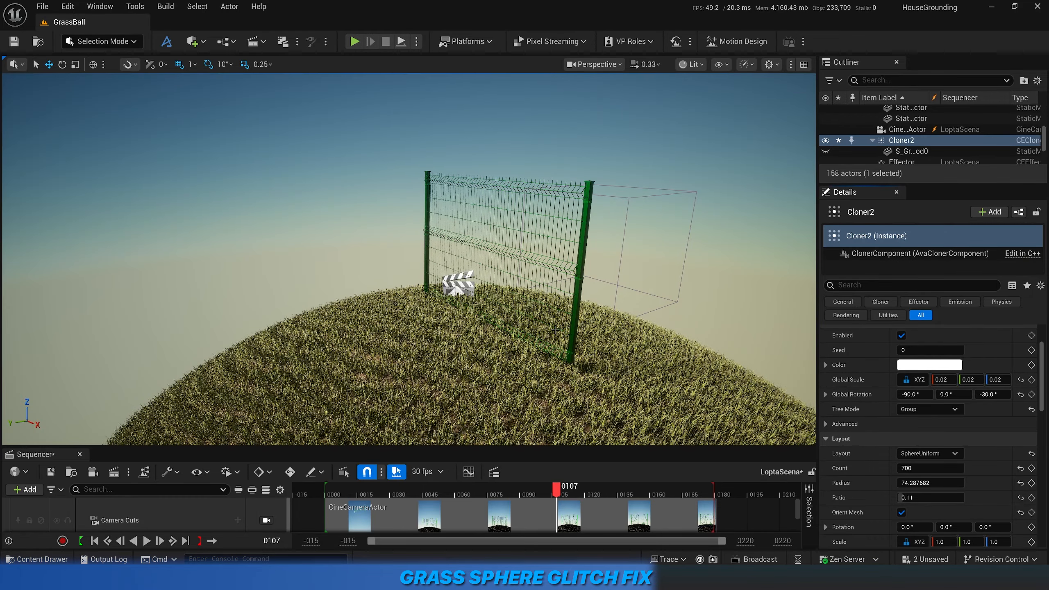
Examine the rescaled grass clones on the ball from nearer and farther viewpoints.
right_drag(555, 330, 629, 328)
key(s)
key(w)
key(s)
key(w)
key(s)
right_drag(488, 291, 485, 316)
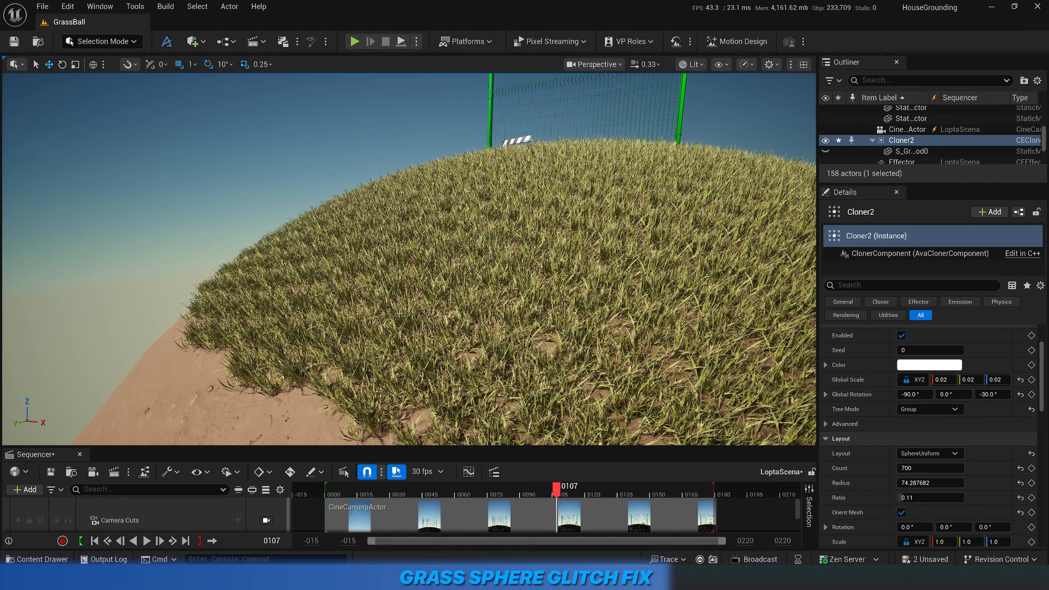
Set Cloner2's Global Rotation to 0° on X and Z and examine how the grass clones are oriented.
click(911, 395)
text(0)
key(Return)
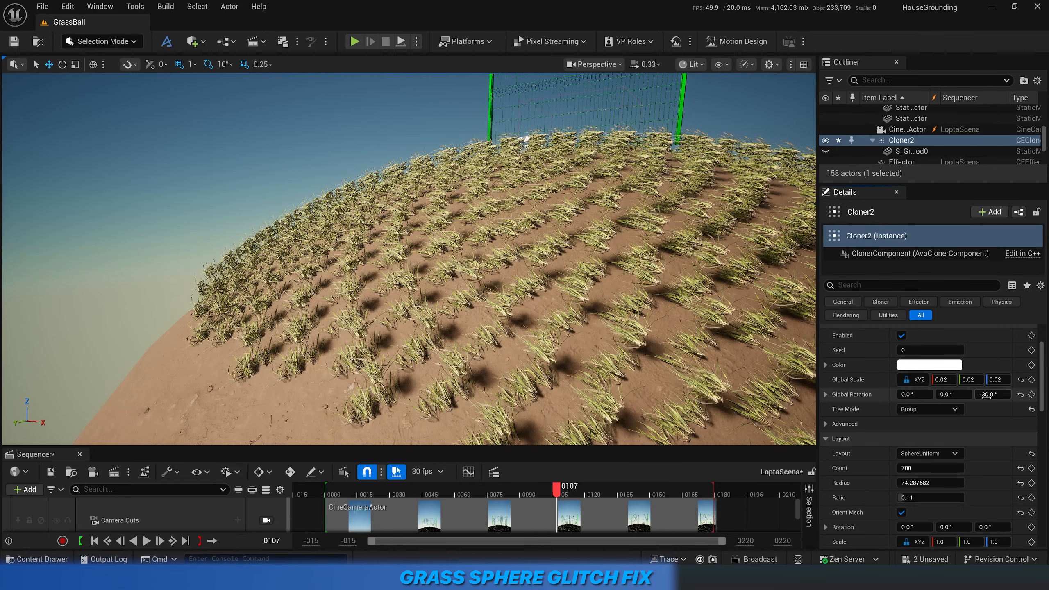
key(Return)
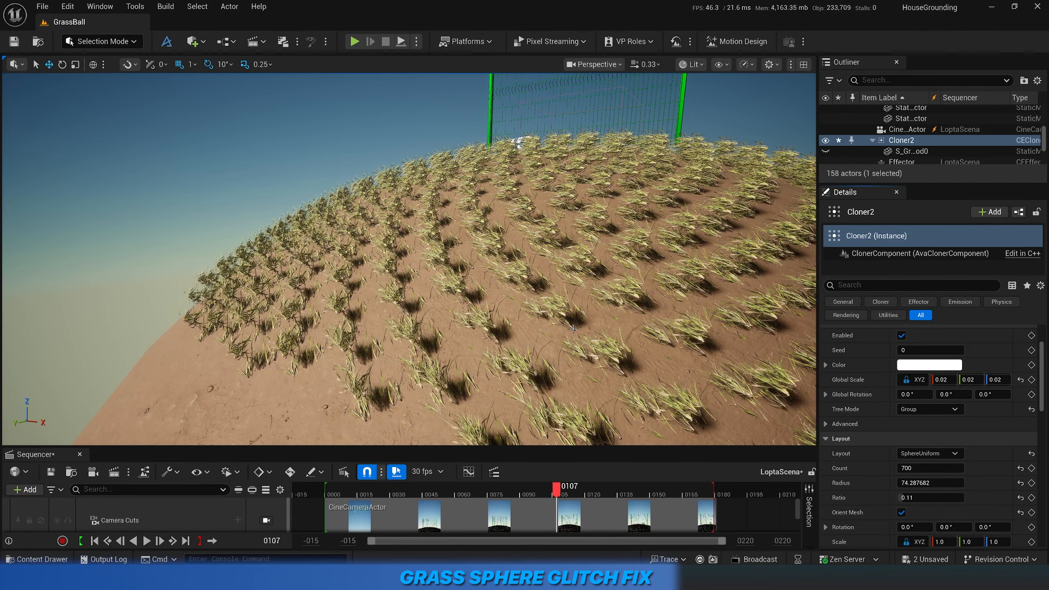
mouse_move(573, 329)
right_down()
mouse_move(698, 327)
mouse_move(659, 358)
mouse_move(654, 327)
mouse_move(624, 309)
mouse_move(600, 316)
mouse_move(581, 342)
right_up()
key(w)
key(d)
key(w)
key(s)
right_drag(644, 360, 643, 361)
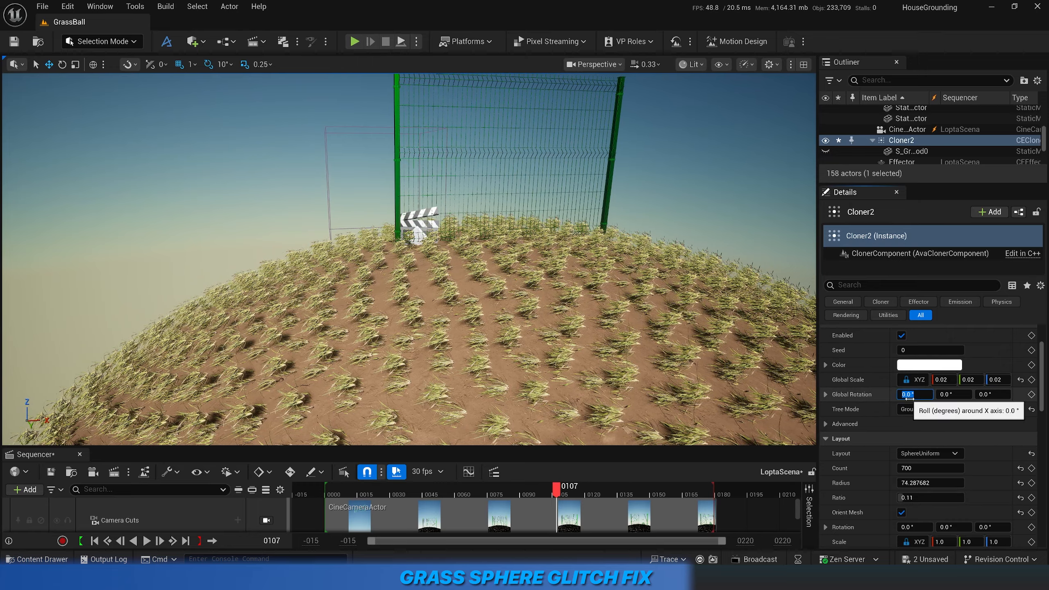
Try Cloner2's Global Rotation at -90° on X with 30° on Z, and at 90° on X with -30° on Z.
click(985, 398)
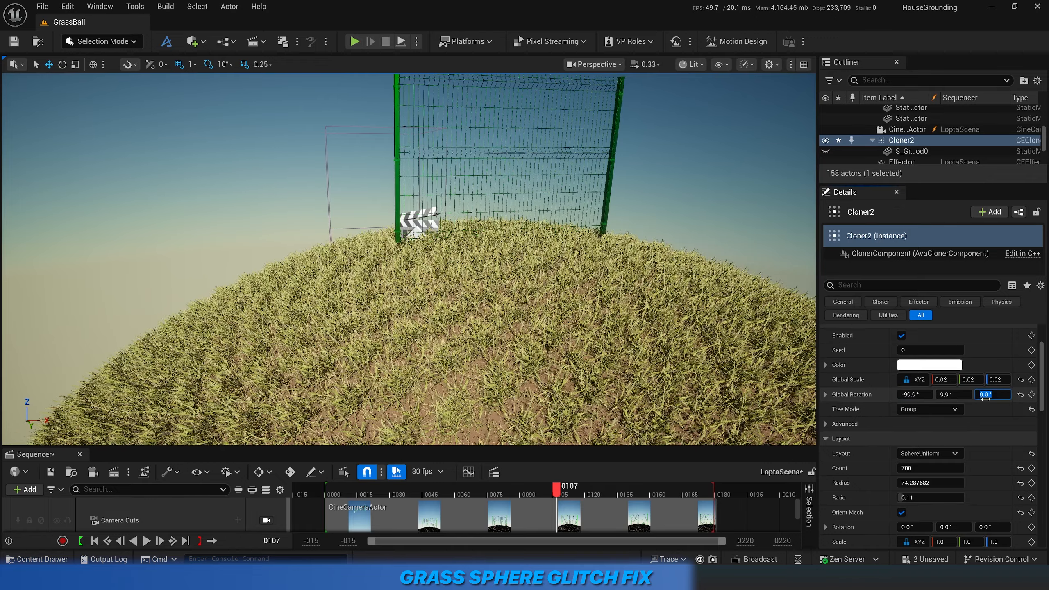
text(30)
key(Return)
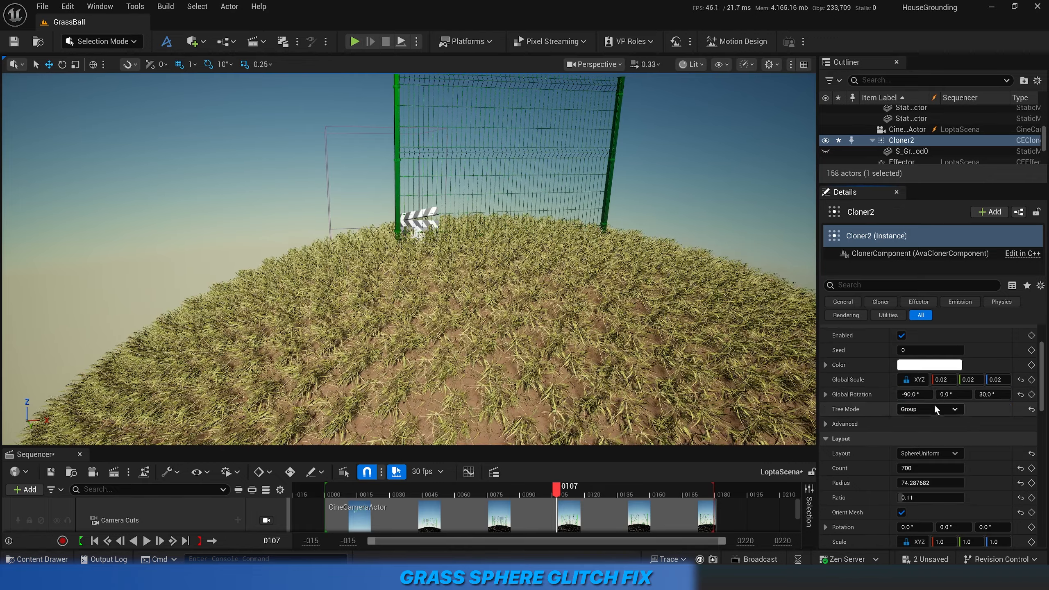
click(908, 395)
text(90)
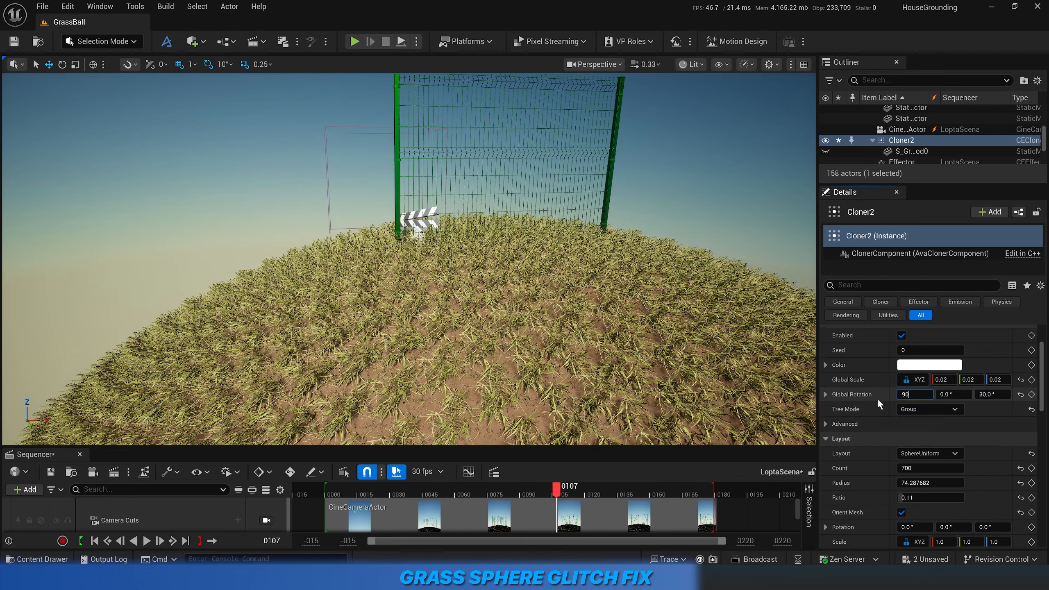
key(Return)
click(987, 395)
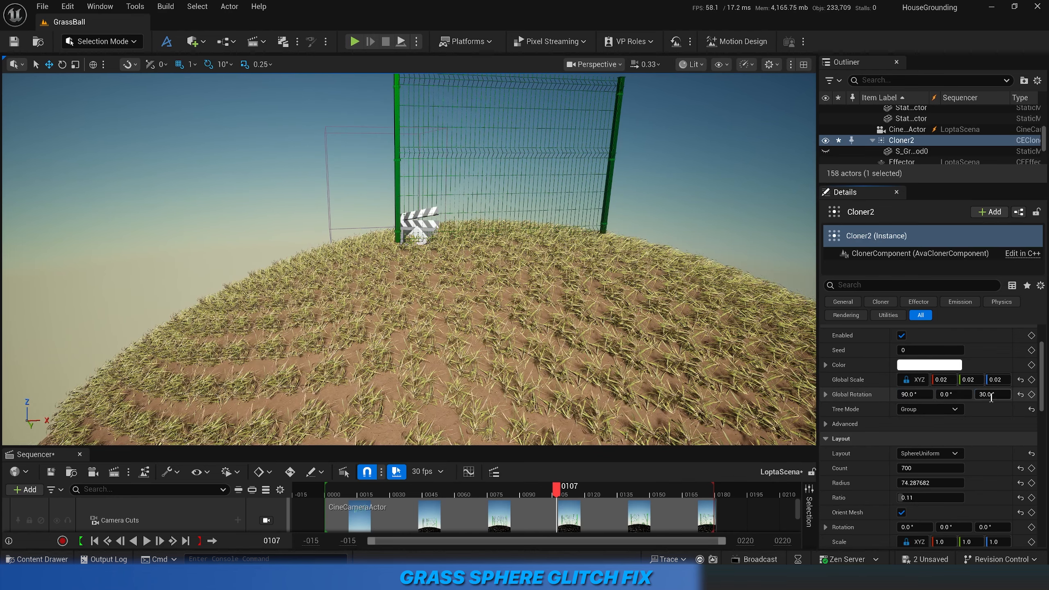
key(Return)
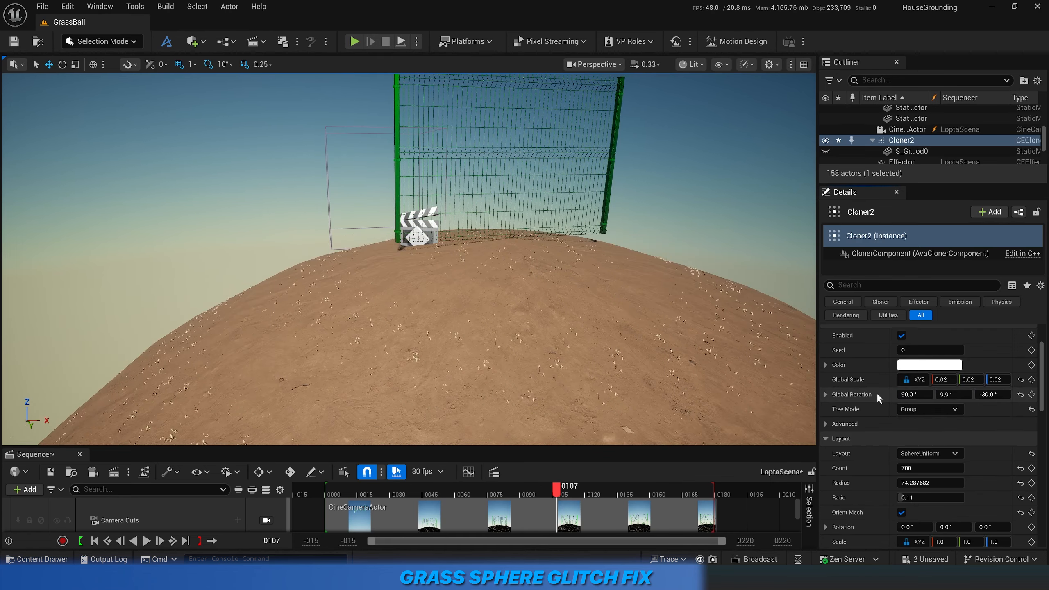
Undo the trial rotation changes to restore Cloner2's Global Rotation to -90°, 0°, -30°.
key(ctrl+z)
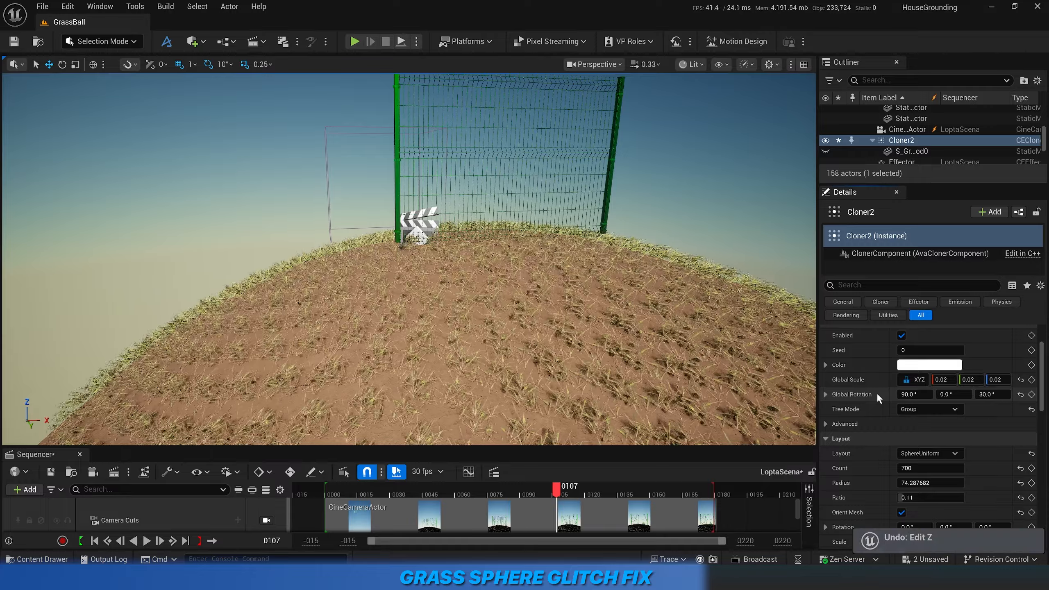
key(ctrl+z)
key(ctrl+z)
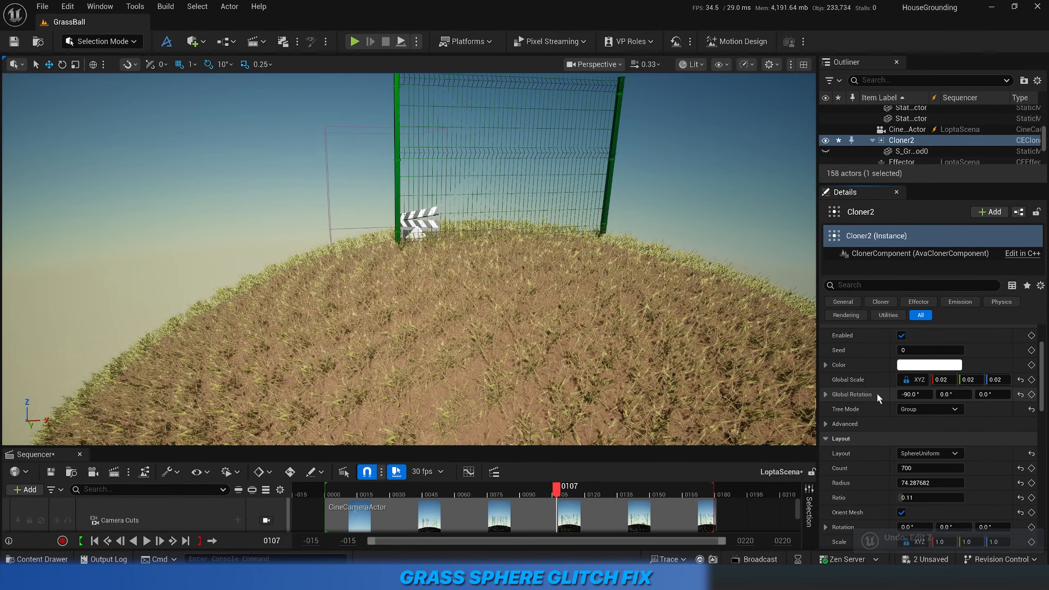
key(ctrl+z)
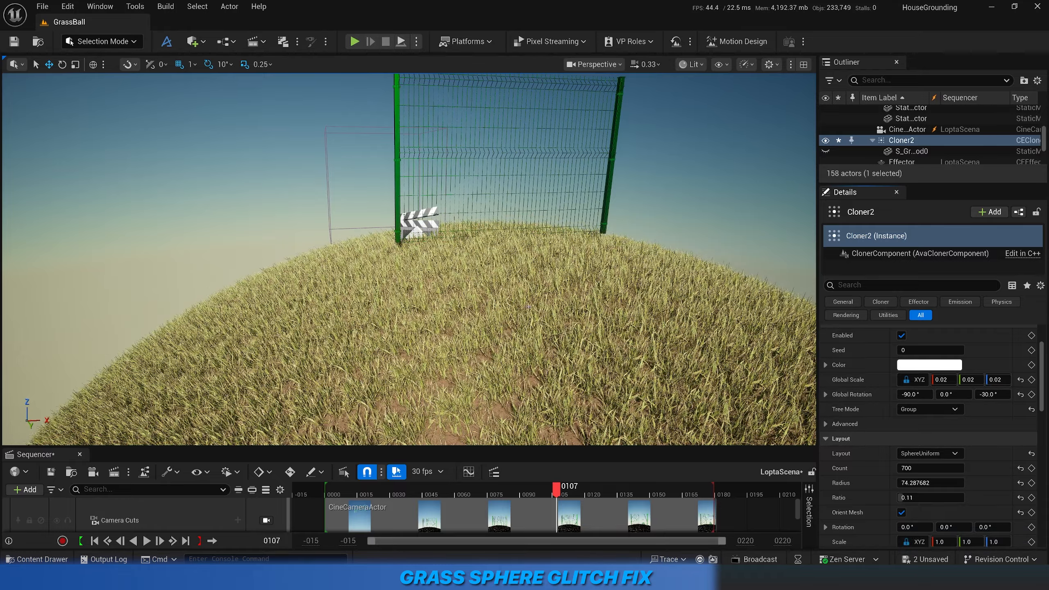
Examine the grass cap on the ball from a distance and from several sides.
scroll(528, 306, down, 10)
middle_drag(528, 306, 522, 396)
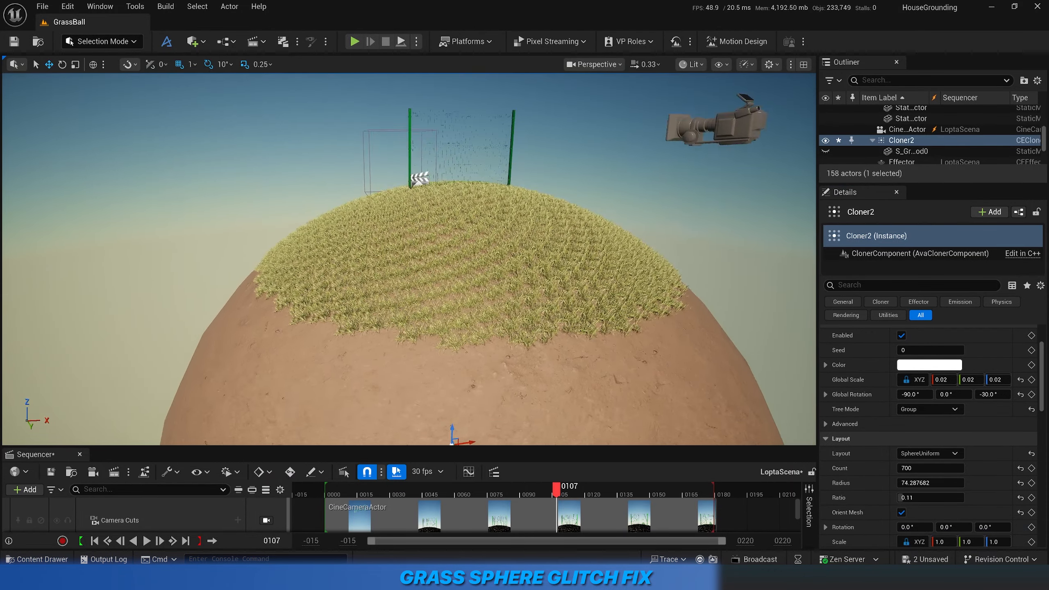
key(w)
right_drag(528, 306, 487, 343)
key(e)
key(d)
key(a)
key(s)
key(a)
key(w)
View the scene through CineCameraActor and scrub the sequence to frame 37.
click(595, 66)
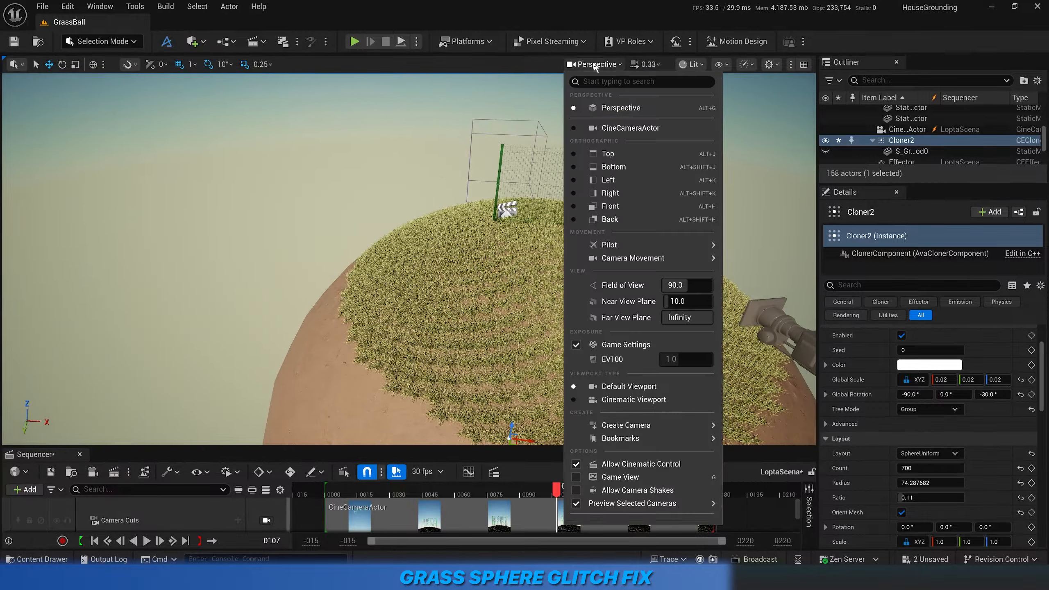
click(601, 131)
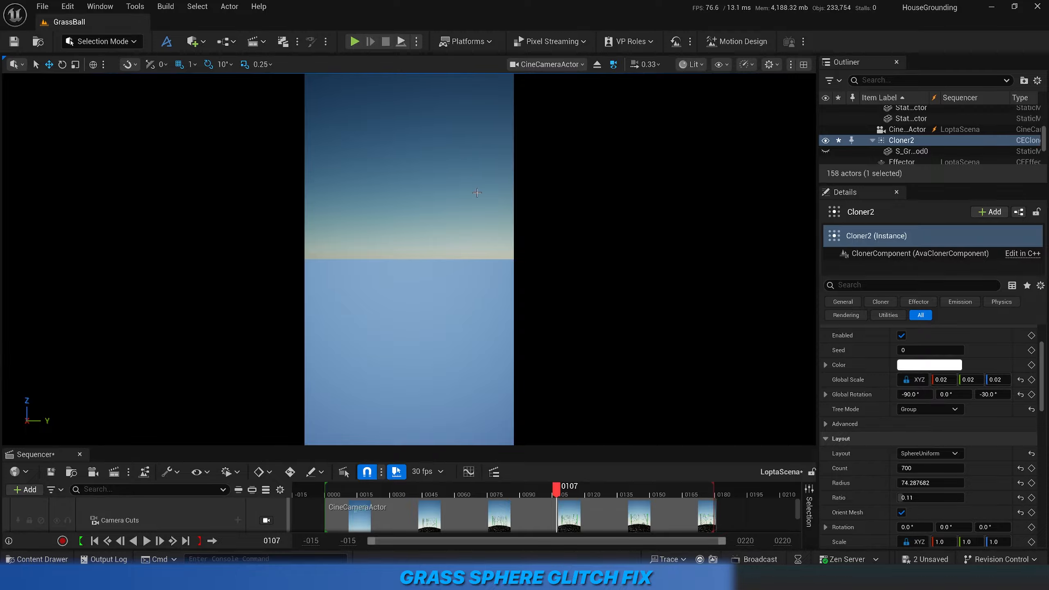
drag(467, 494, 406, 501)
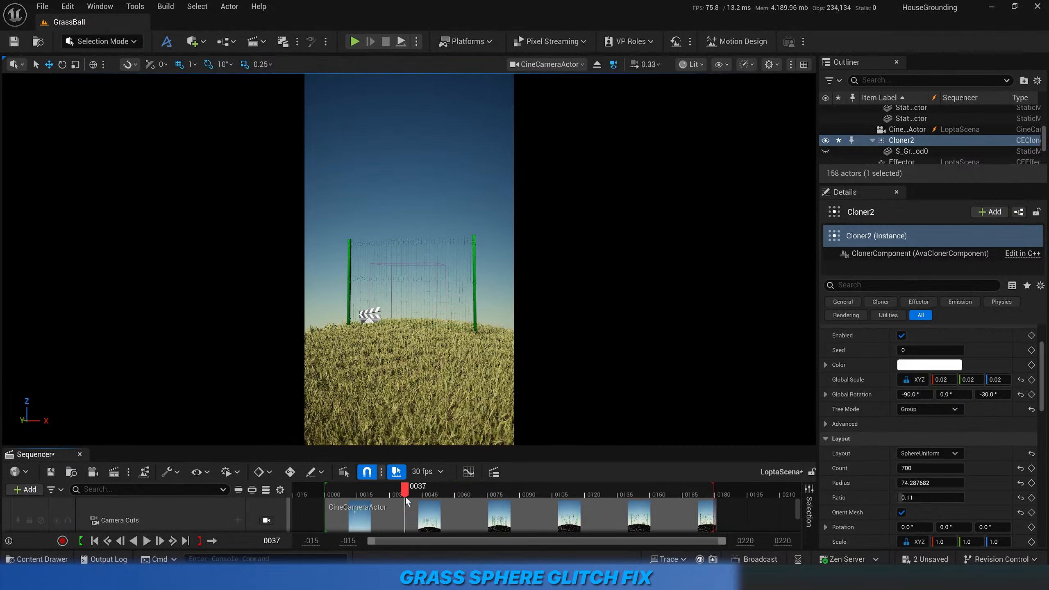
Enlarge the actor list, deselect all actors, and scrub the sequence to frame 152 to examine the grass in the shot.
drag(934, 185, 934, 321)
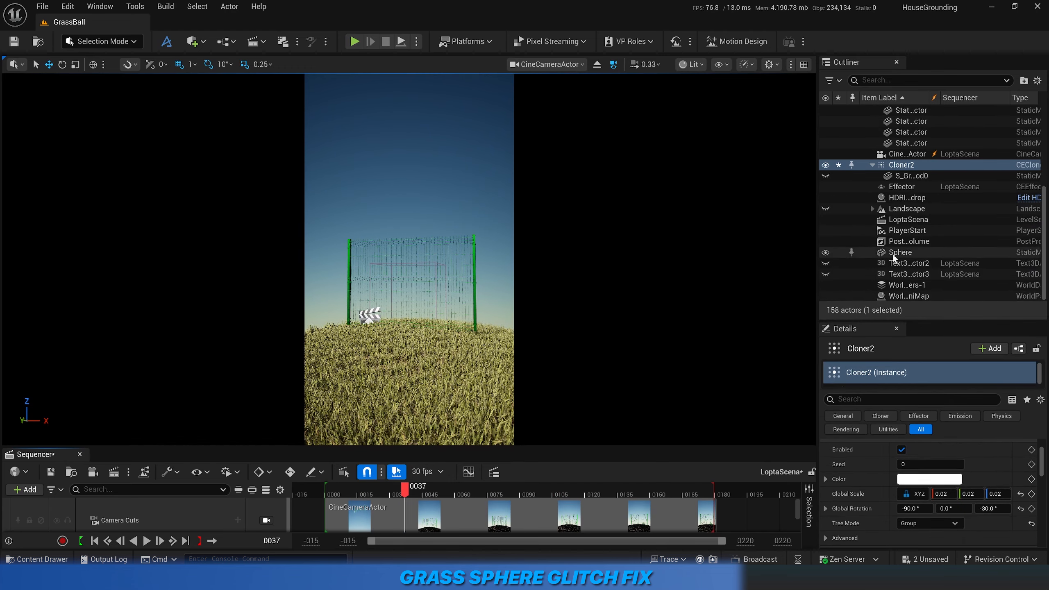
click(867, 253)
click(530, 330)
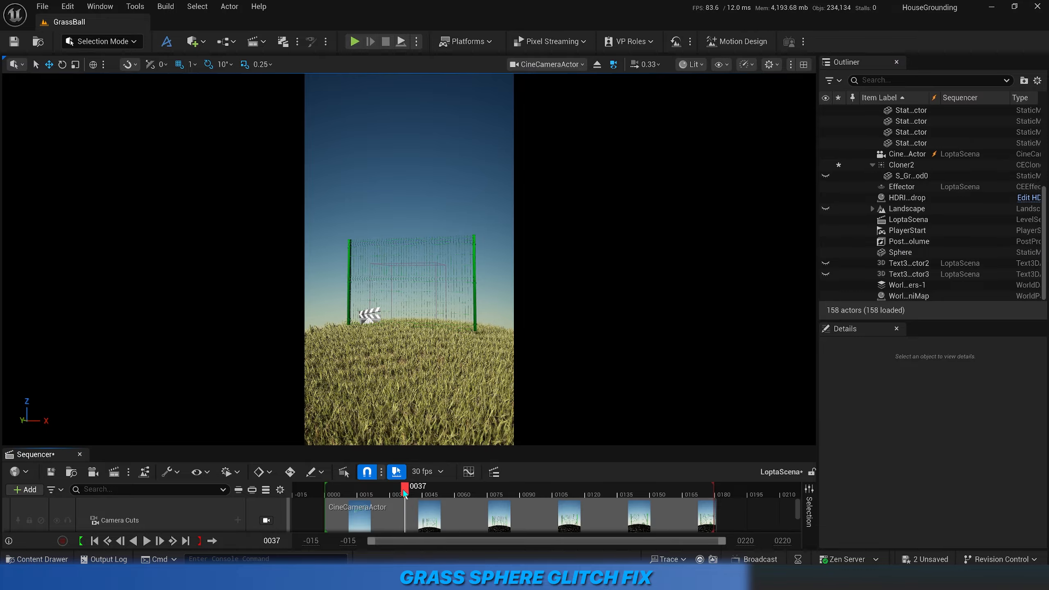
drag(403, 490, 653, 524)
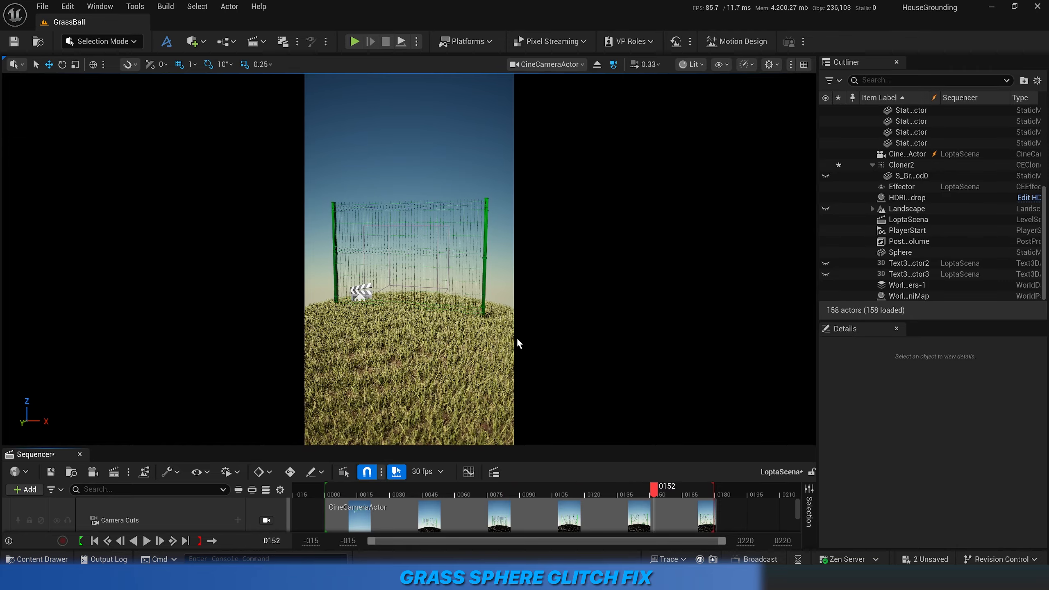
Leave the camera view for the free Perspective view and examine the grass around the fence.
click(596, 65)
right_drag(409, 259, 450, 234)
right_drag(409, 259, 528, 254)
key(s)
key(w)
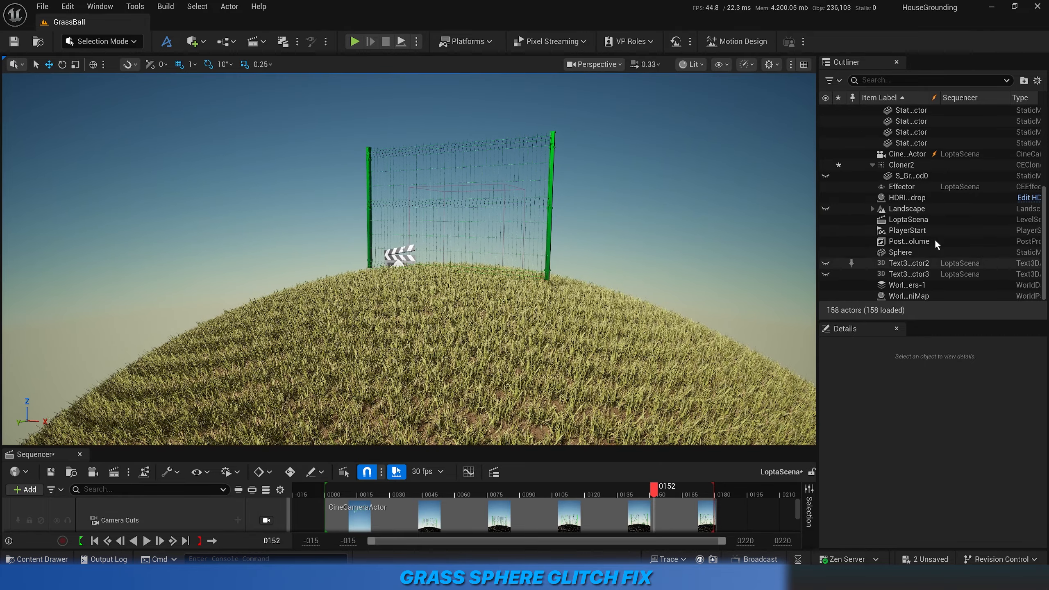
Select Cloner2 and turn Orient Mesh off and back on in its layout settings to compare the grass orientation.
click(905, 165)
scroll(892, 492, down, 8)
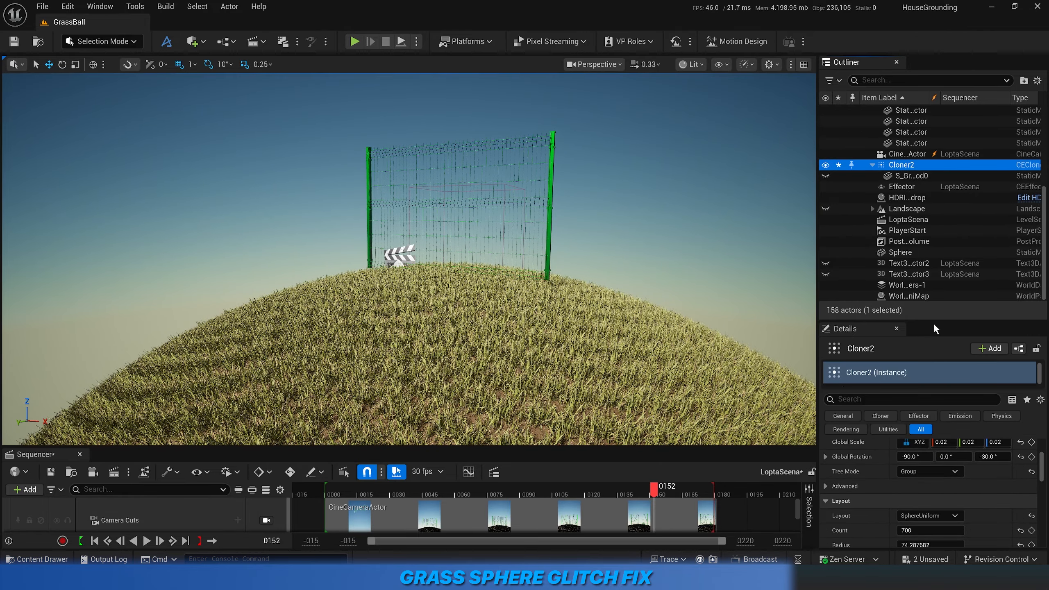
drag(931, 322, 952, 153)
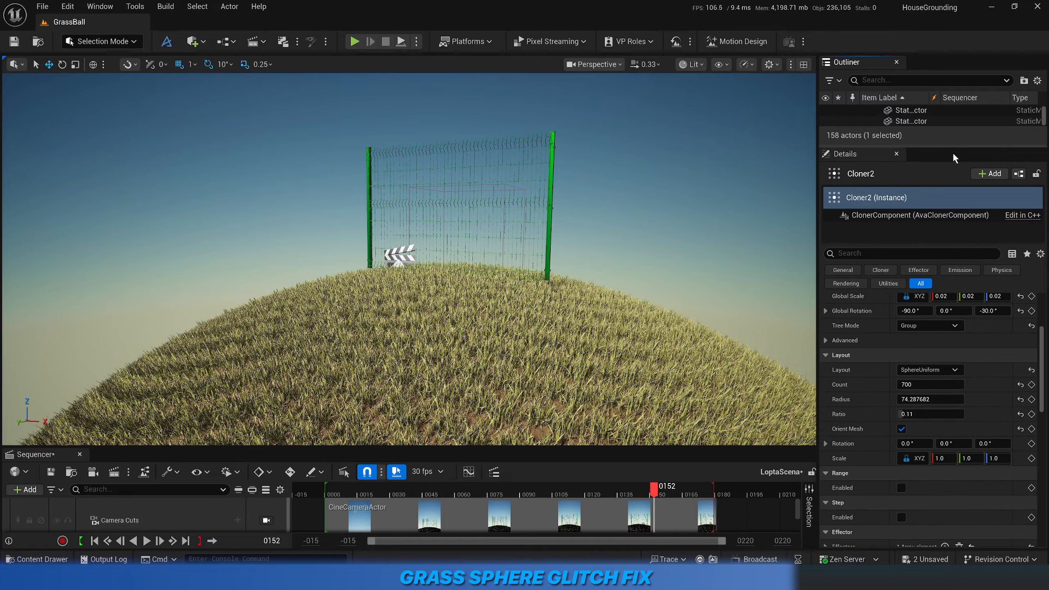
click(901, 429)
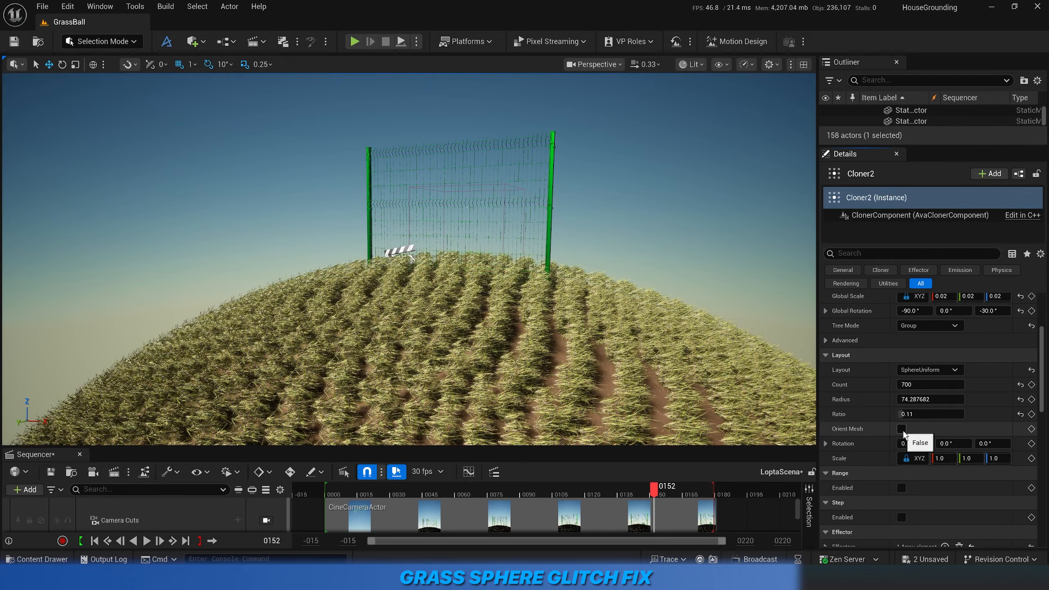
click(901, 429)
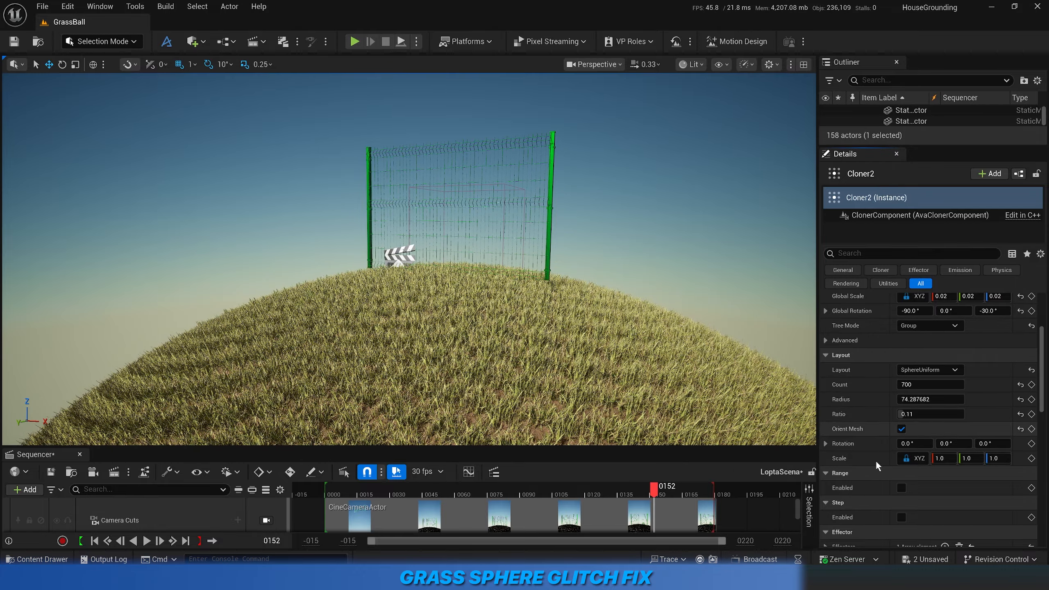
scroll(875, 476, down, 4)
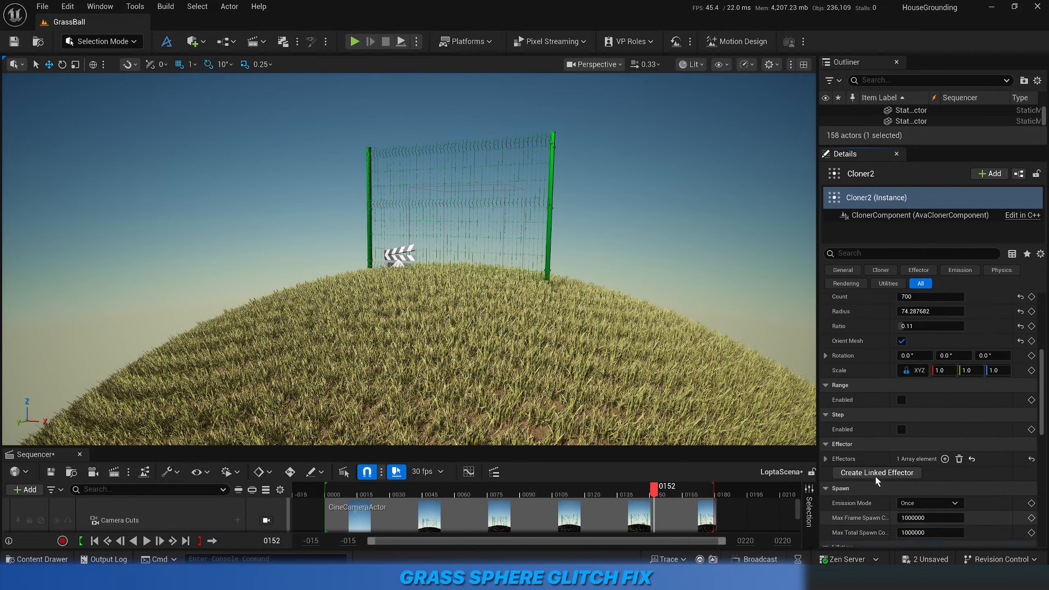
Scrub the sequence to frame 28, switch to the CineCameraActor view, and scrub to frame 33 to examine the grass wave.
scroll(875, 477, up, 5)
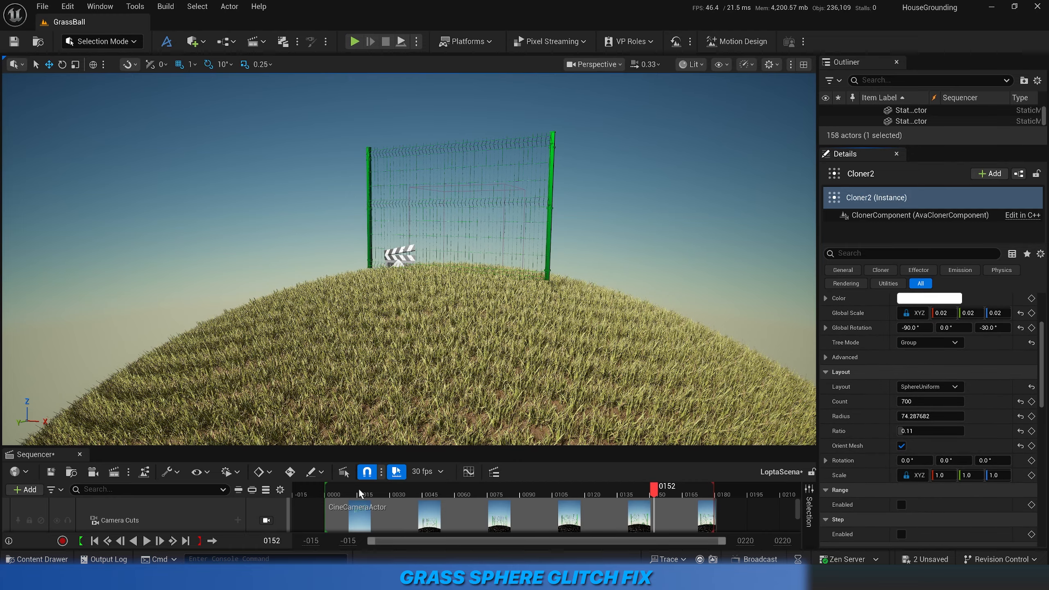
drag(358, 488, 386, 507)
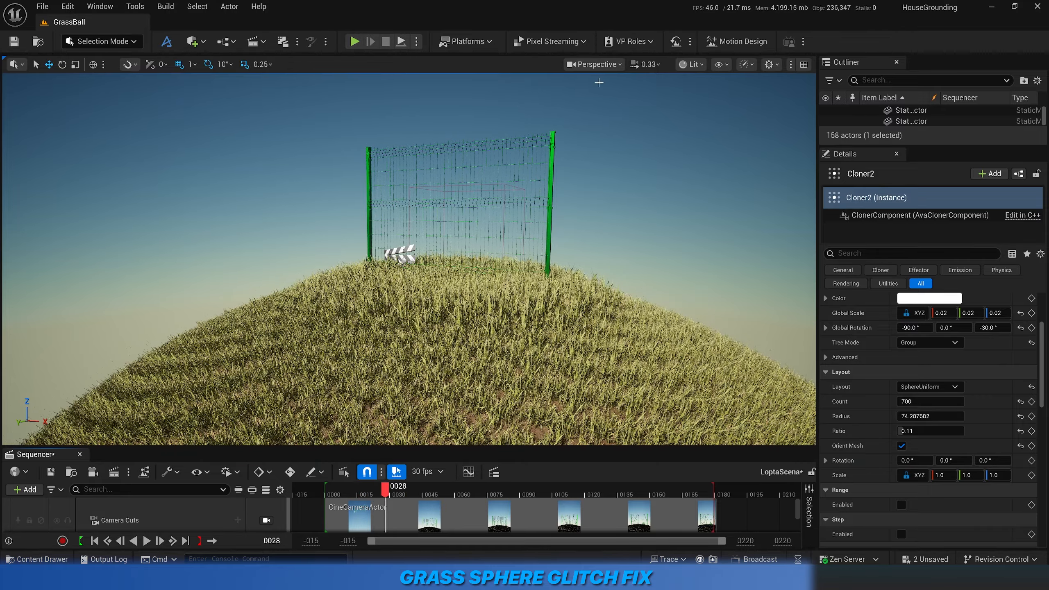
click(594, 64)
click(598, 124)
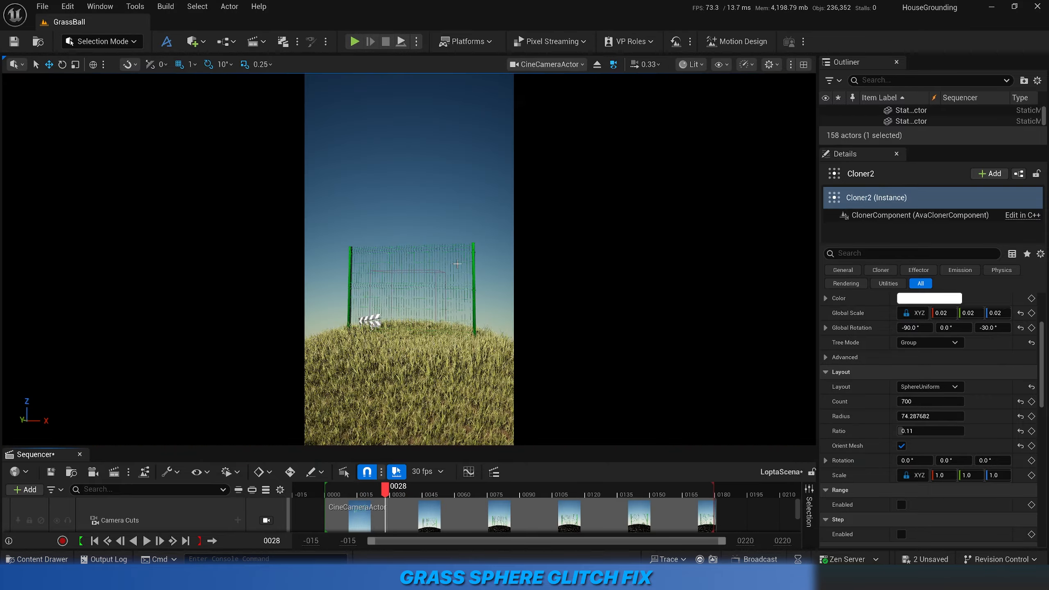
drag(339, 492, 389, 517)
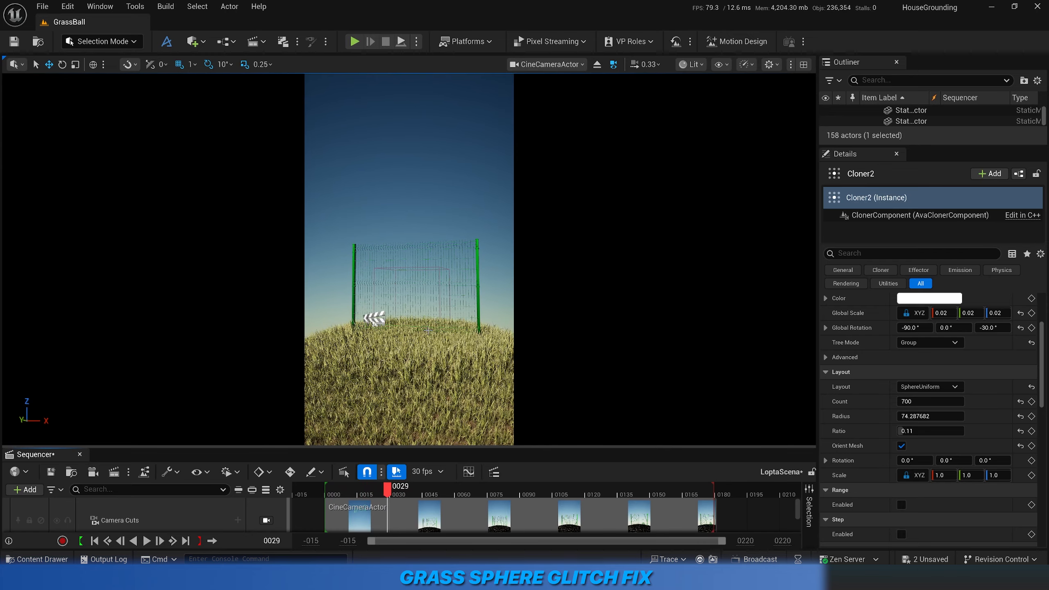
mouse_move(389, 492)
mouse_down()
mouse_move(484, 497)
mouse_move(362, 490)
mouse_move(422, 492)
mouse_move(367, 491)
mouse_move(397, 491)
mouse_up()
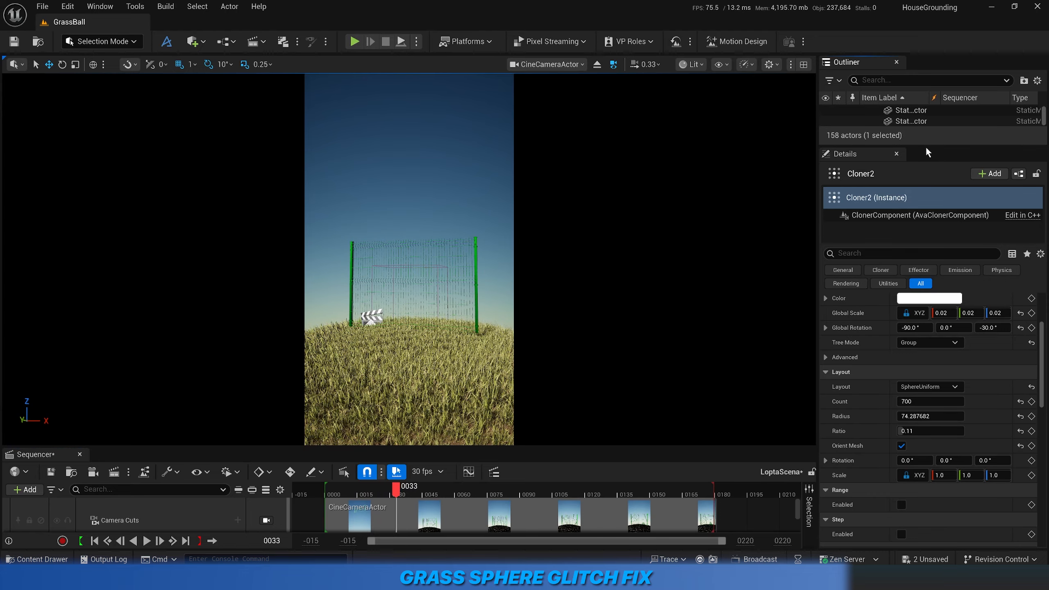
Select the Effector actor and review its Torus shape and Offset mode settings.
drag(925, 146, 925, 350)
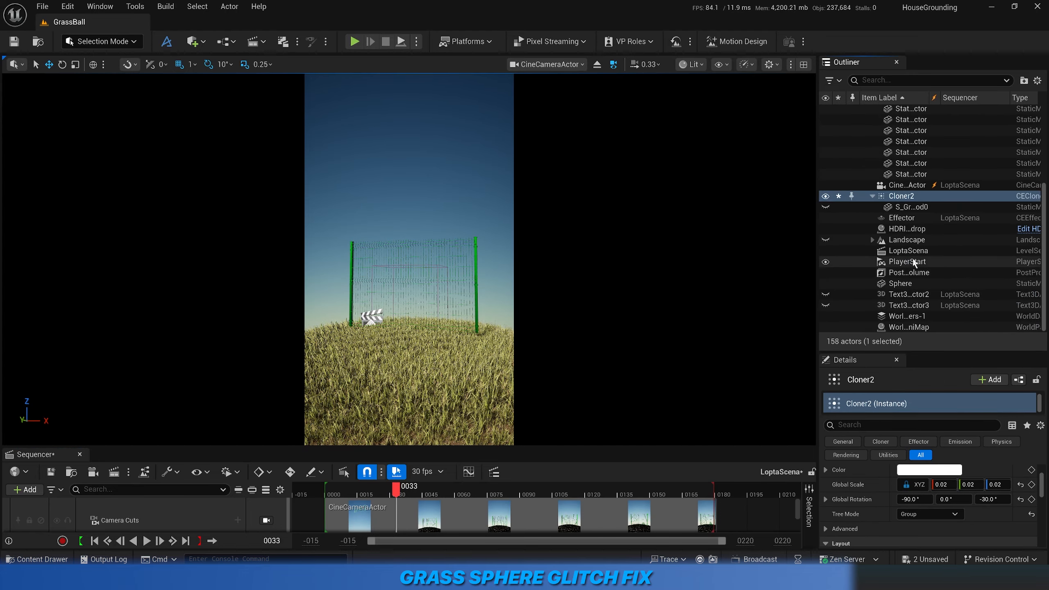
click(905, 218)
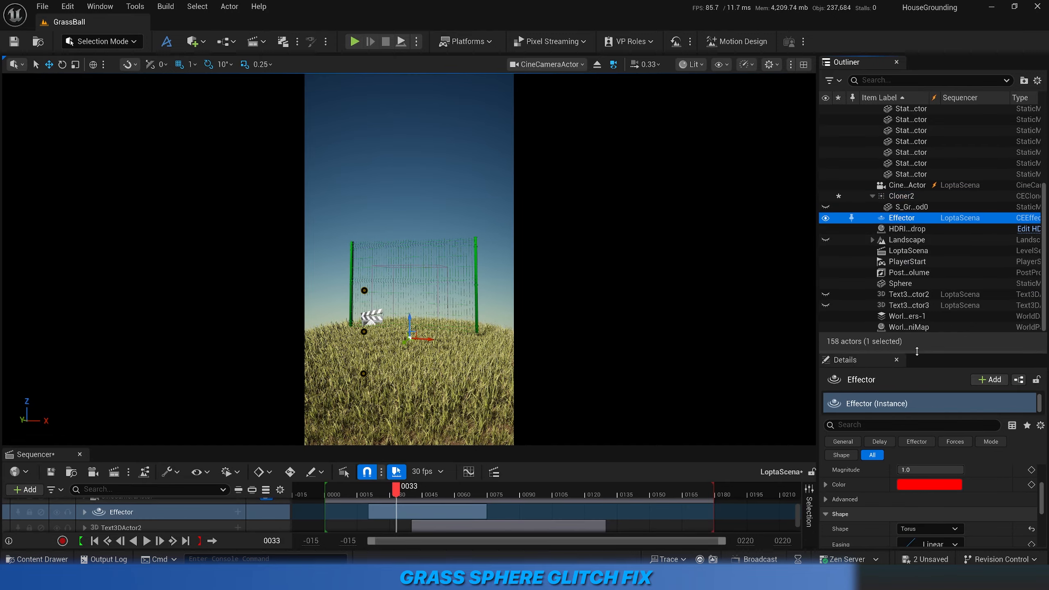
drag(916, 350, 916, 181)
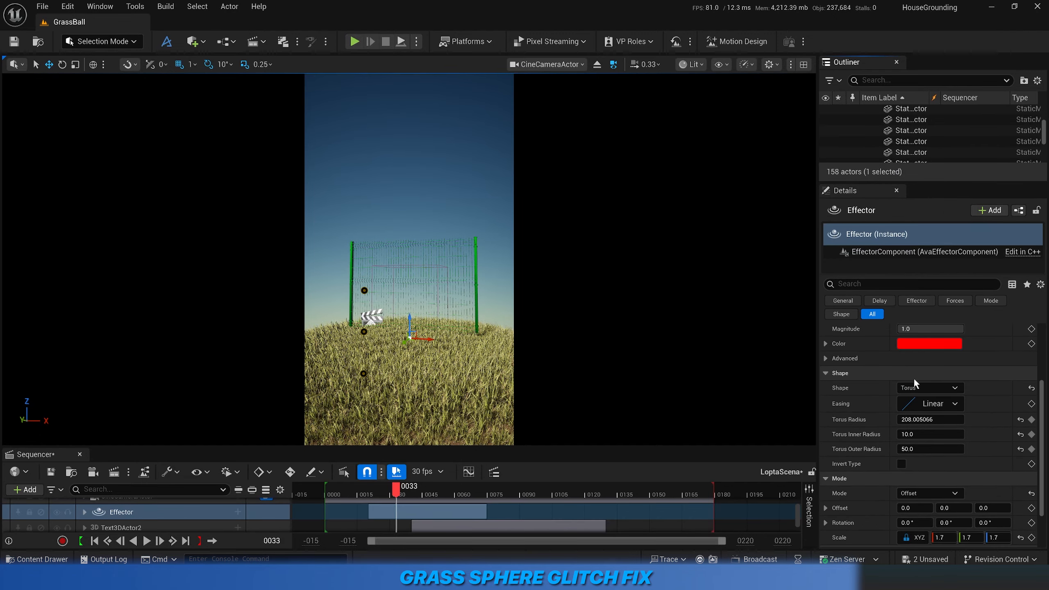
scroll(872, 440, down, 3)
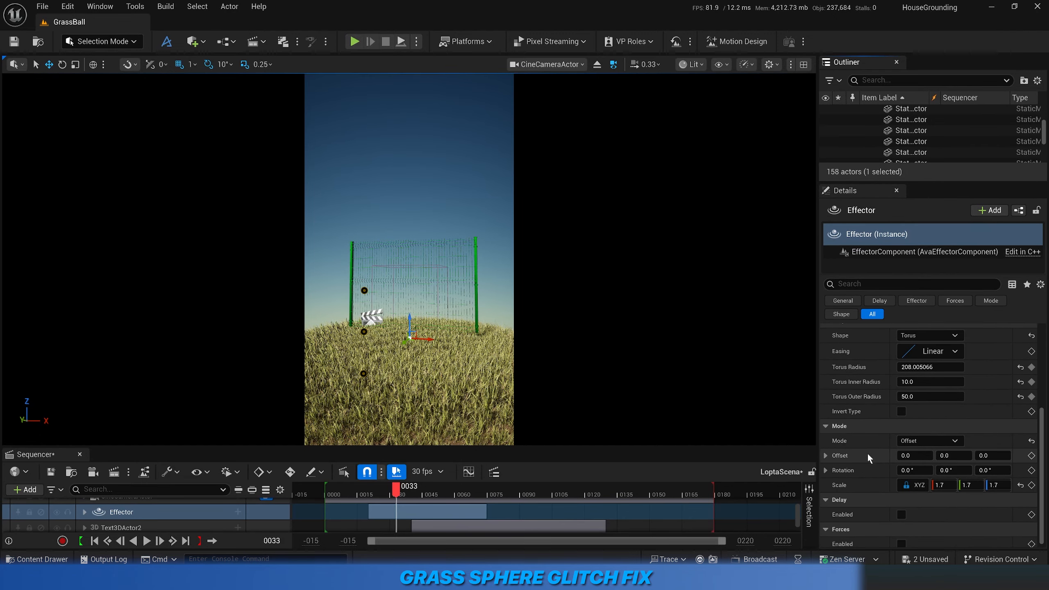
scroll(867, 452, down, 1)
Enable the Effector's advanced component and sprite visualizers, and scrub the sequence to frame 26 to examine the torus.
scroll(850, 439, up, 7)
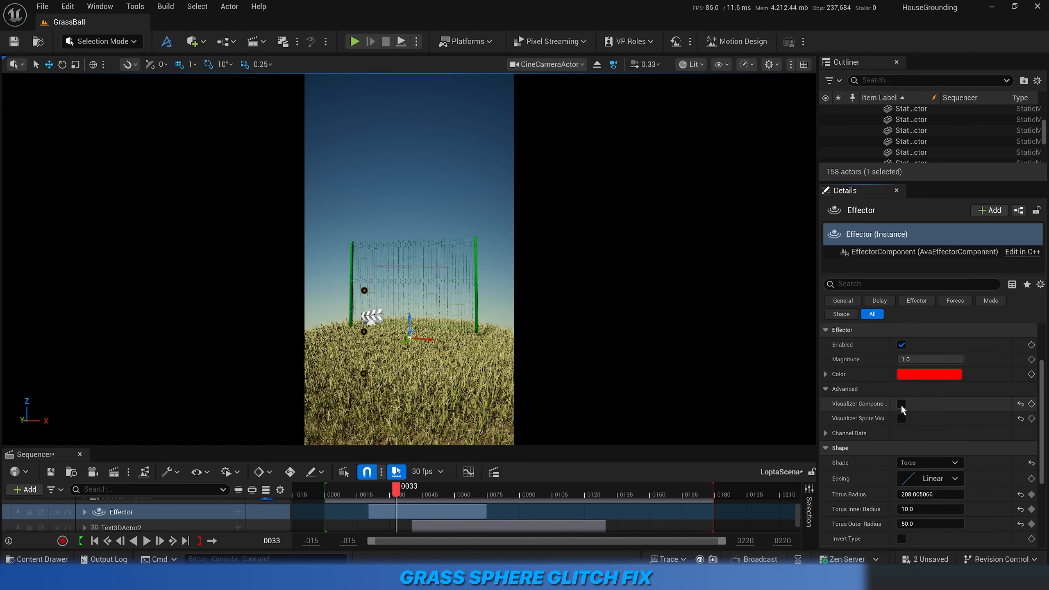
click(901, 404)
scroll(900, 420, up, 3)
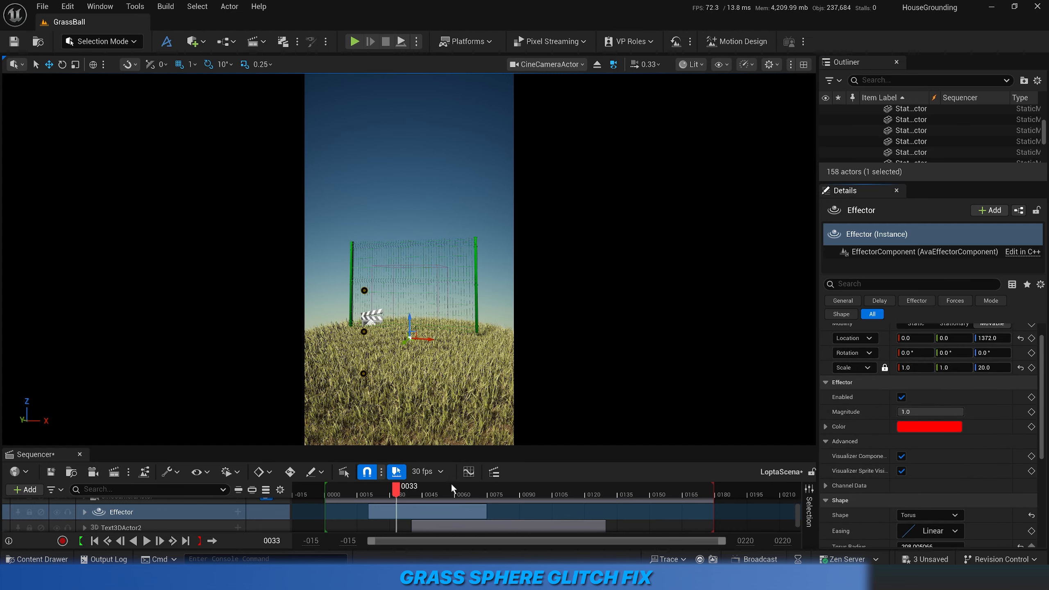
drag(395, 489, 383, 510)
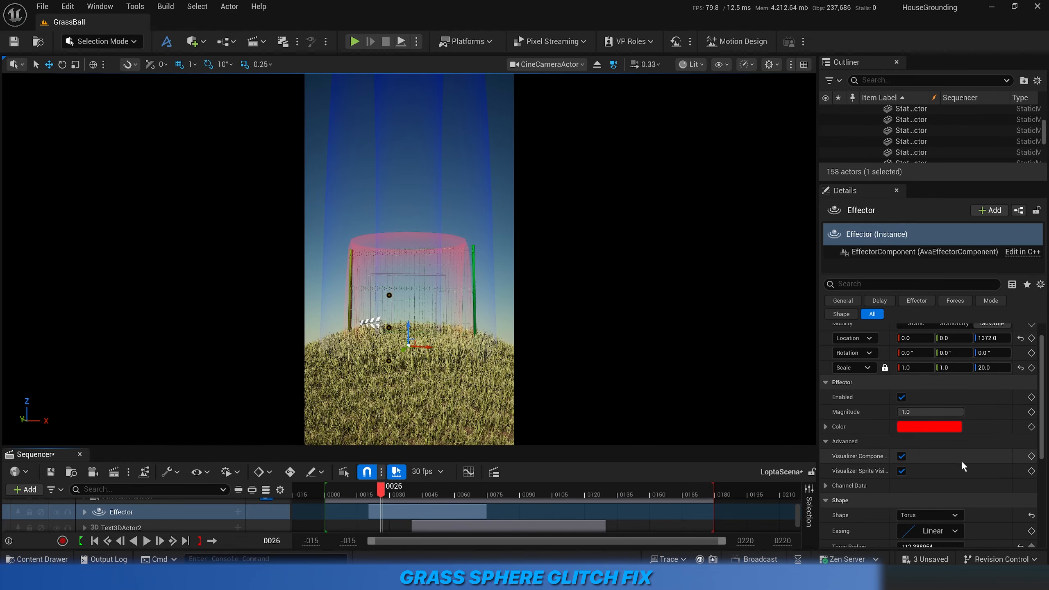
scroll(962, 466, down, 3)
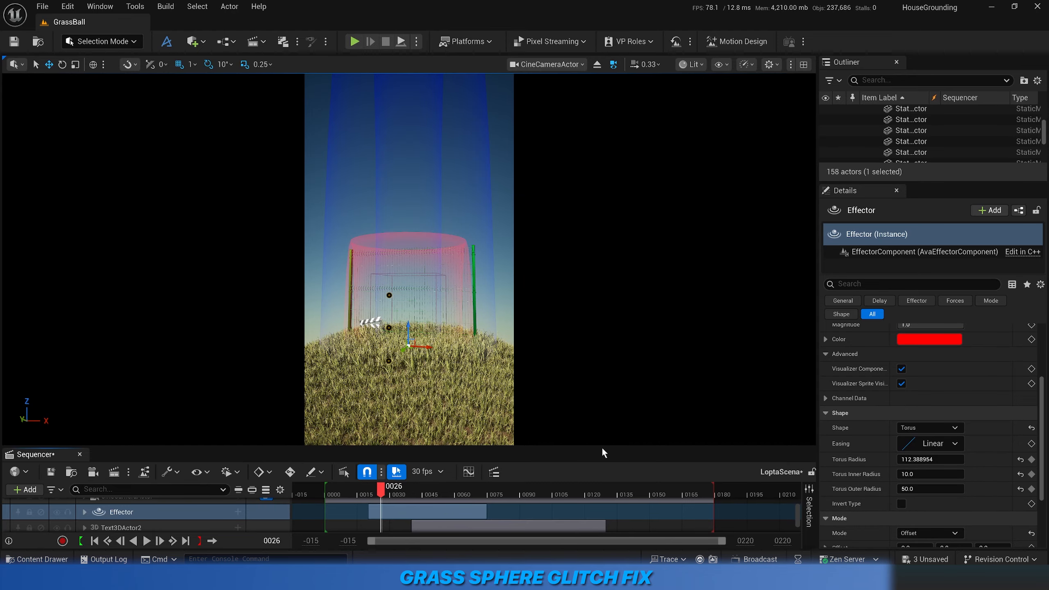
Enlarge the sequence area, expand the Effector's torus radius tracks, and check their keys at frames 20 and 25.
drag(601, 447, 604, 362)
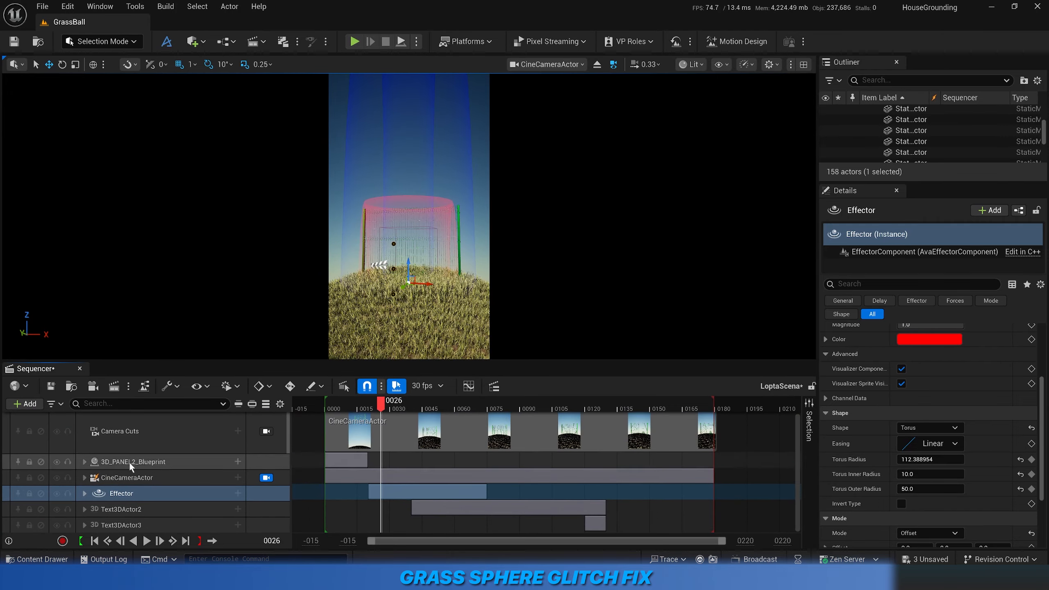
click(85, 493)
scroll(124, 491, down, 3)
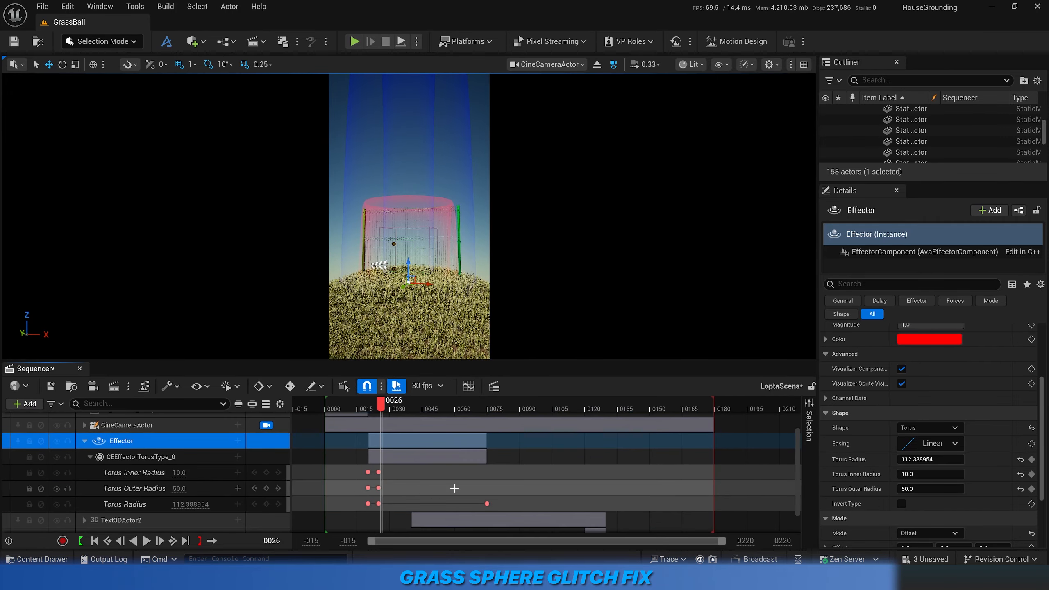
drag(382, 400, 369, 409)
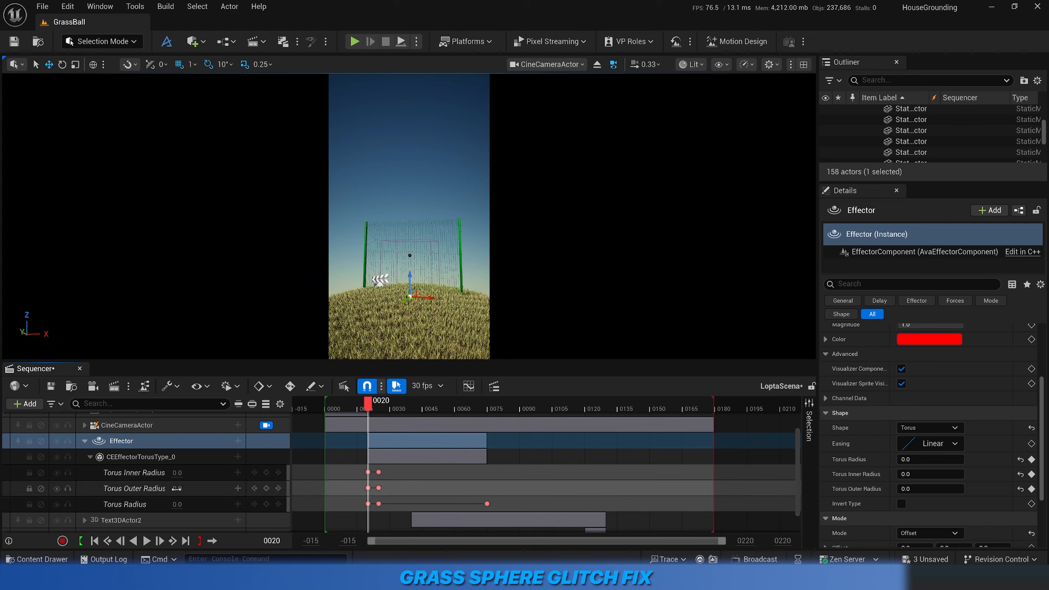
click(279, 473)
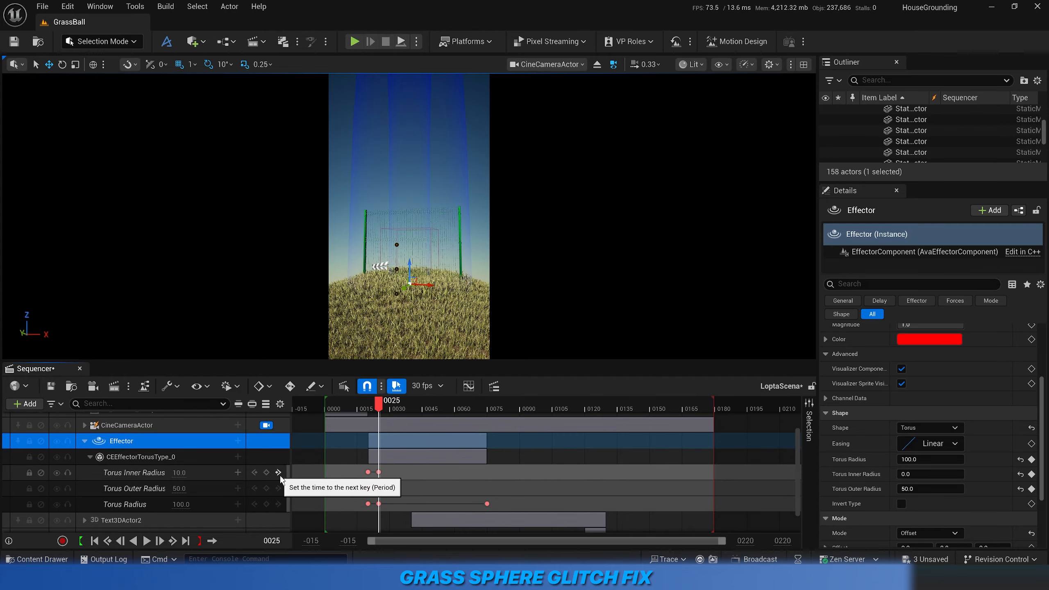